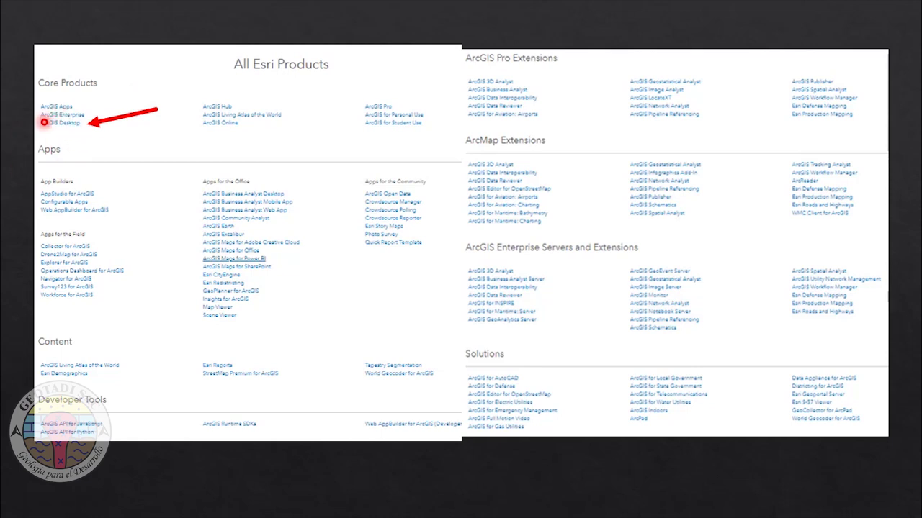
left_click(42, 120)
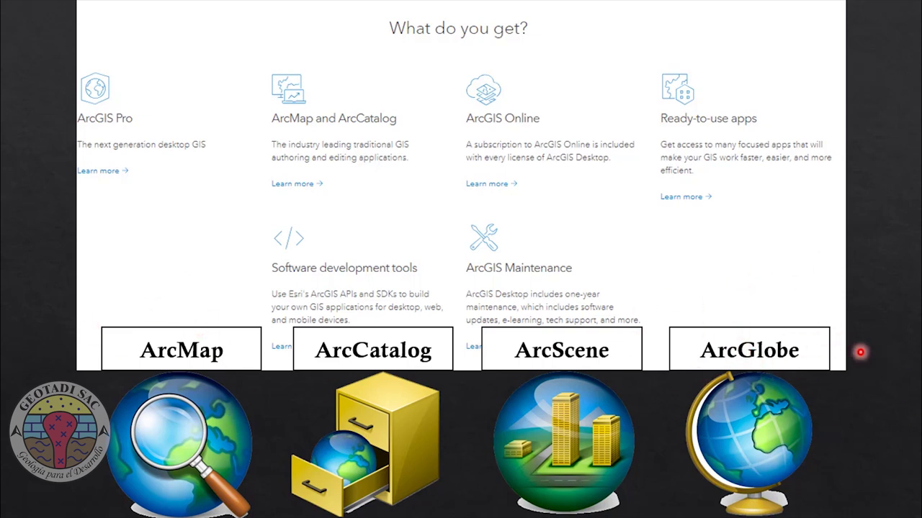
key("Right")
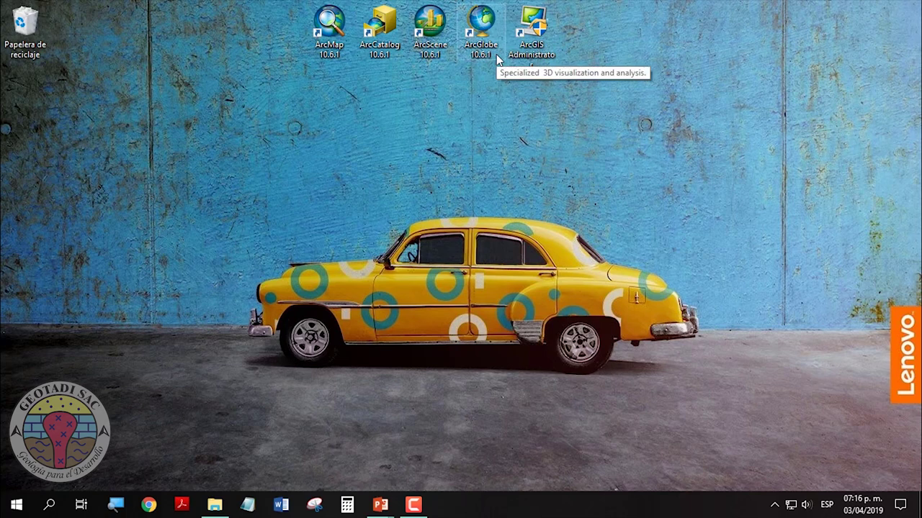
Open ArcGIS Administrator from the desktop.
left_click(543, 46)
double_click(543, 46)
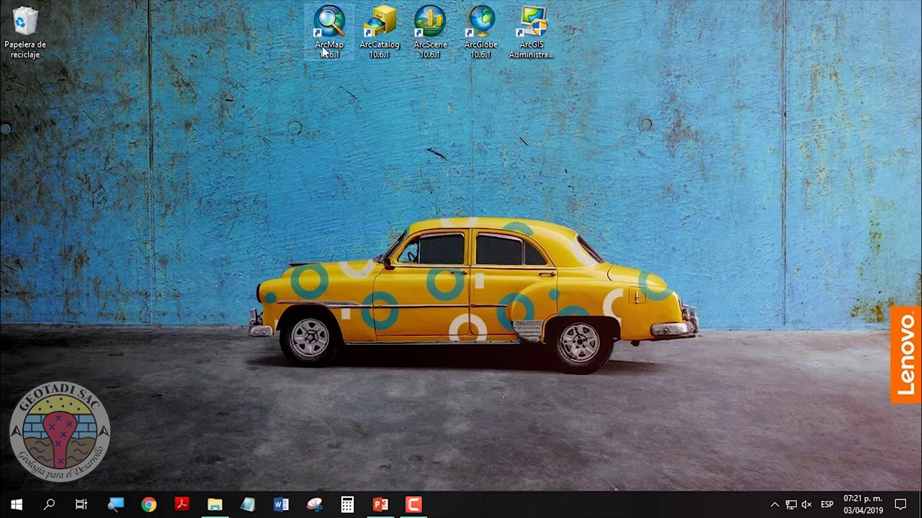
Launch ArcMap and look through the recent map documents in the Getting Started dialog.
double_click(338, 52)
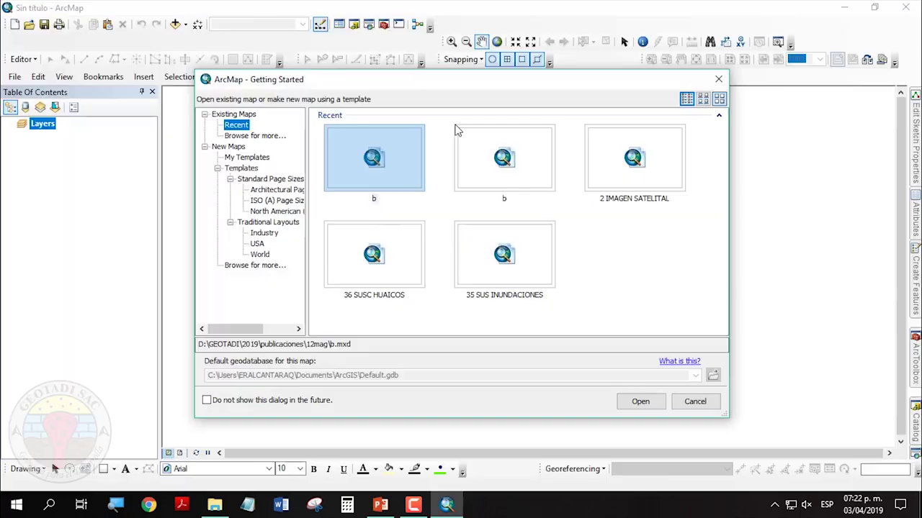
left_click_drag(448, 87, 421, 90)
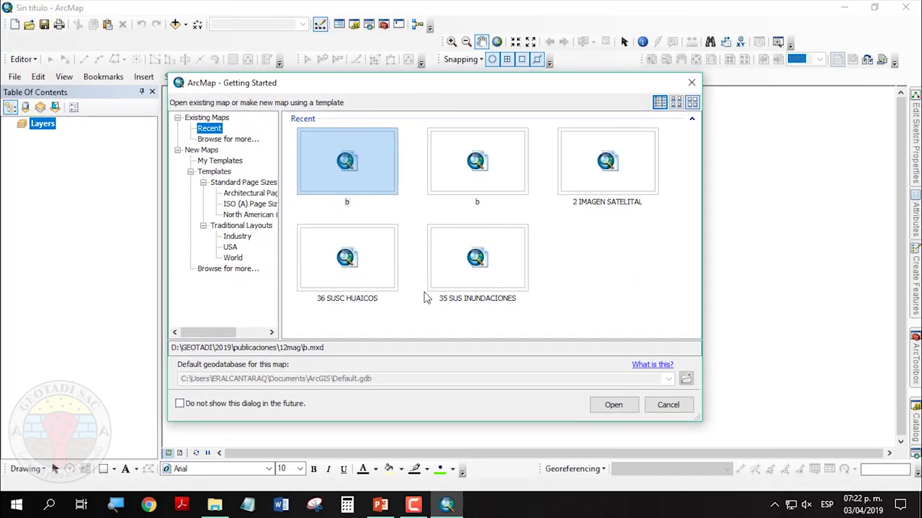
left_click(461, 176)
left_click(480, 288)
left_click(358, 277)
left_click(357, 190)
left_click(525, 186)
left_click(607, 180)
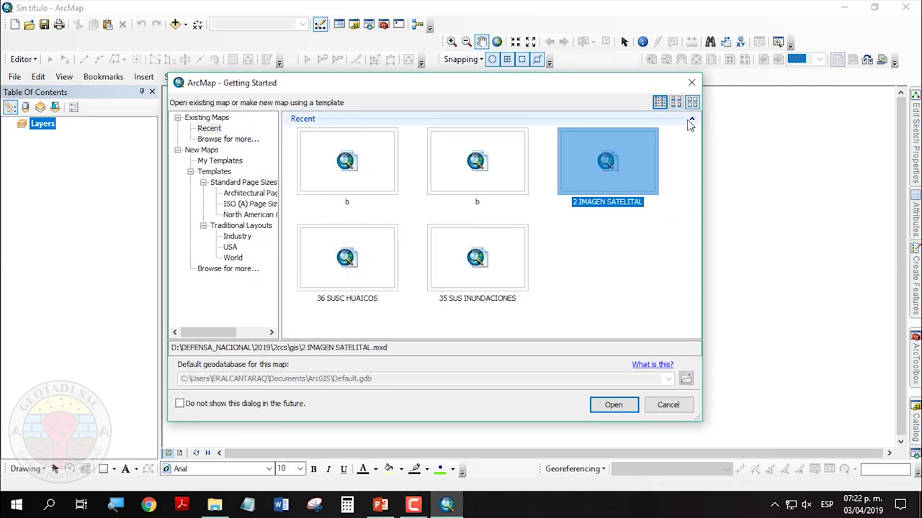
mouse_move(442, 96)
left_mouse_down()
mouse_move(510, 89)
mouse_move(453, 87)
left_mouse_up()
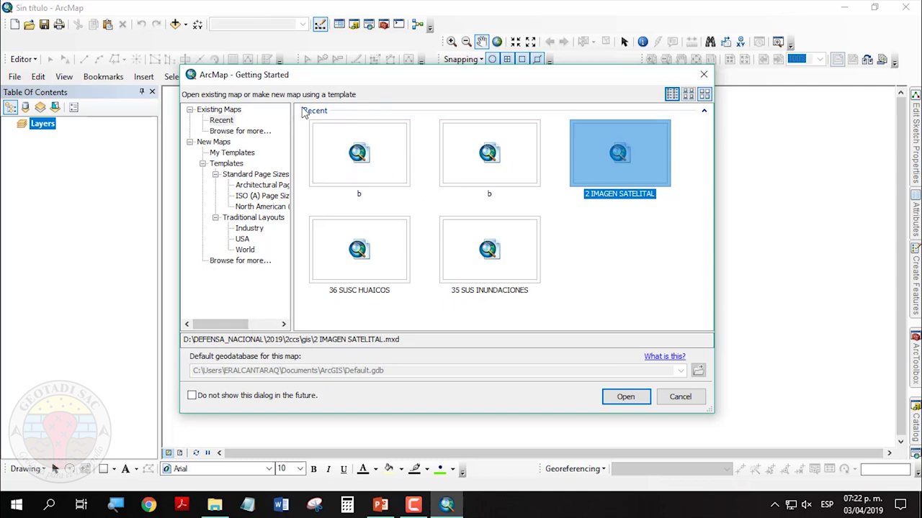
Dismiss the Getting Started dialog without opening a map and close ArcMap.
left_click(704, 74)
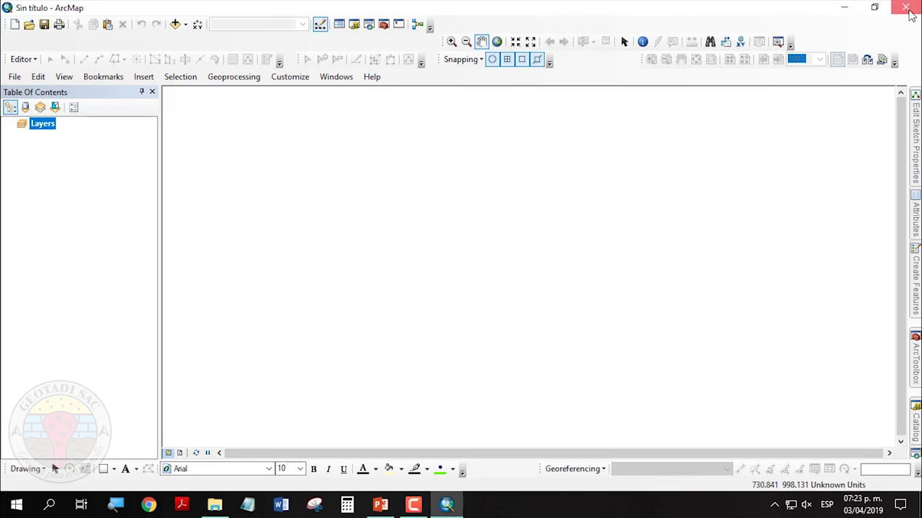
left_click(907, 9)
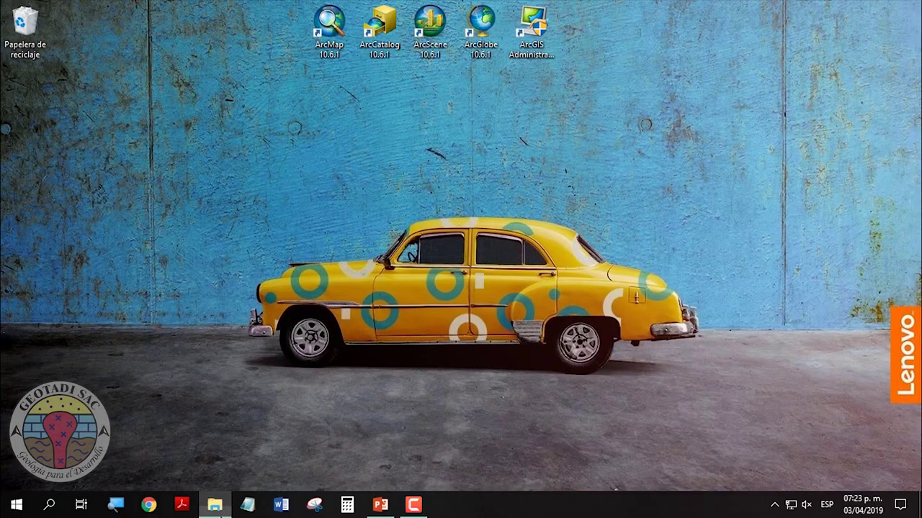
In File Explorer, delete the Normal template from ArcMap's Templates folder under AppData\Roaming\ESRI\Desktop10.6, and minimize the window.
left_click(224, 506)
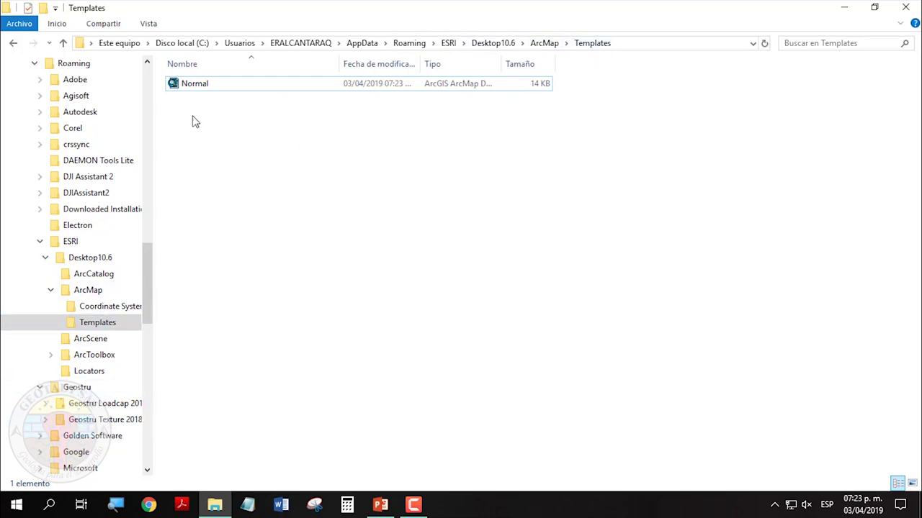
left_click(193, 90)
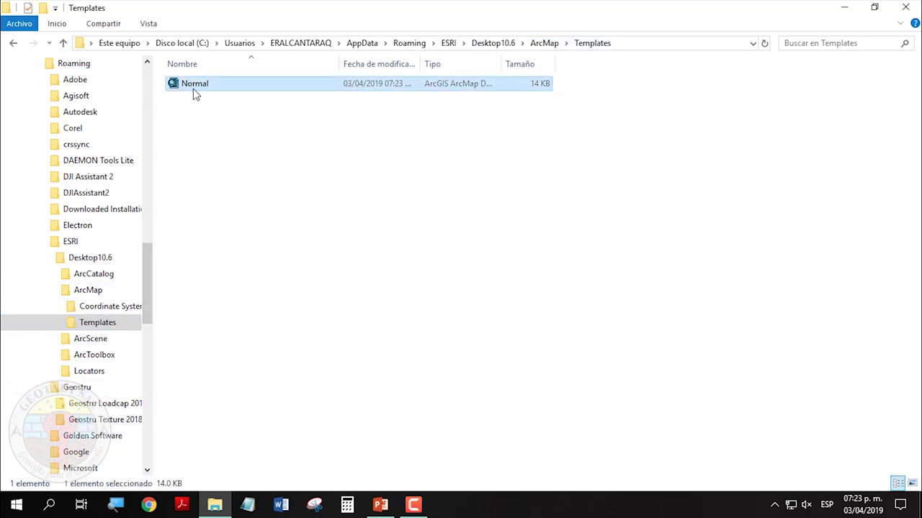
left_click_drag(228, 119, 155, 46)
left_click_drag(220, 141, 173, 74)
left_click(243, 167)
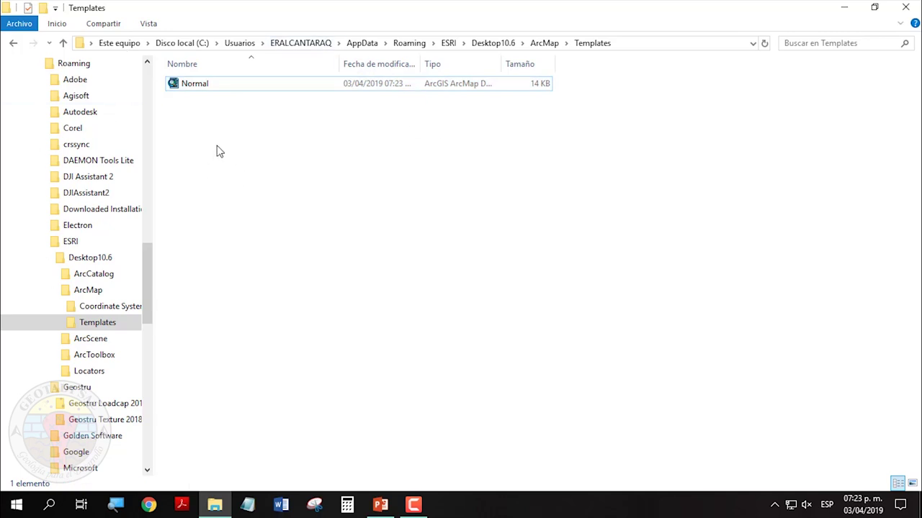
left_click_drag(222, 176, 134, 55)
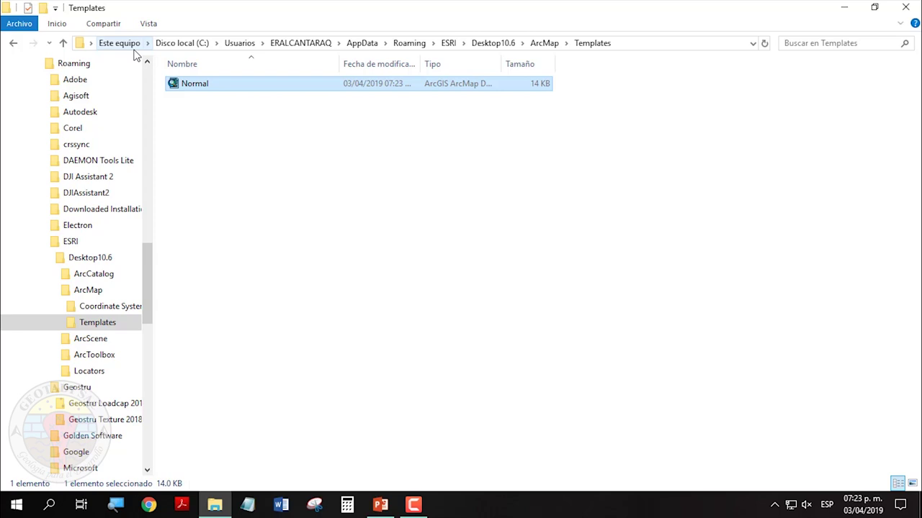
key("Delete")
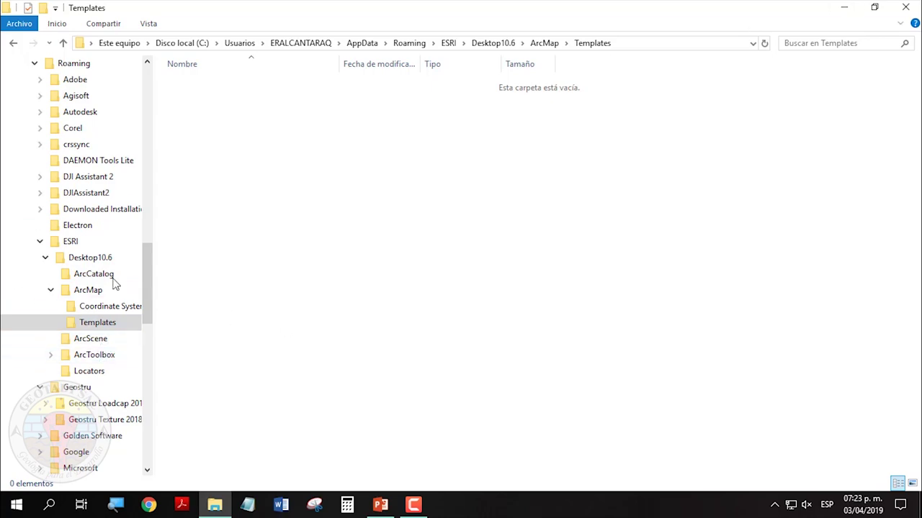
left_click(855, 7)
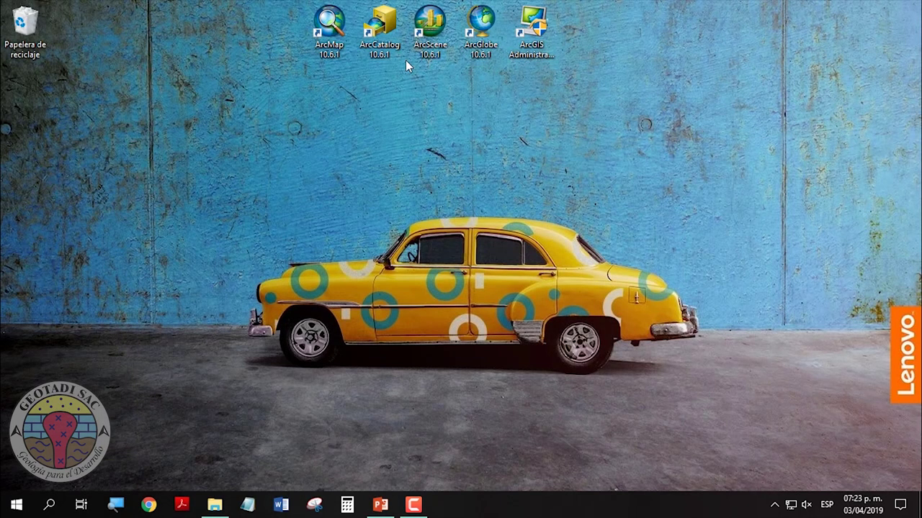
Relaunch ArcMap and dismiss the Getting Started dialog to work in a blank map.
double_click(331, 32)
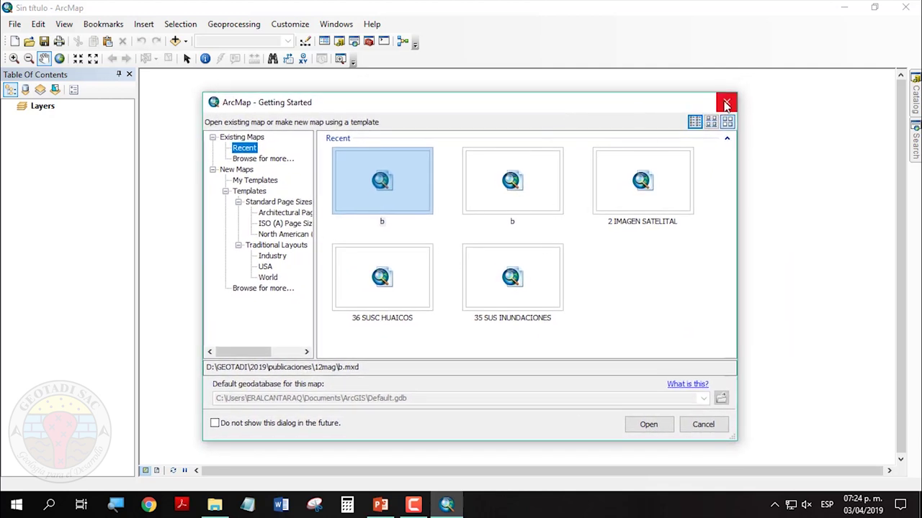
left_click(725, 103)
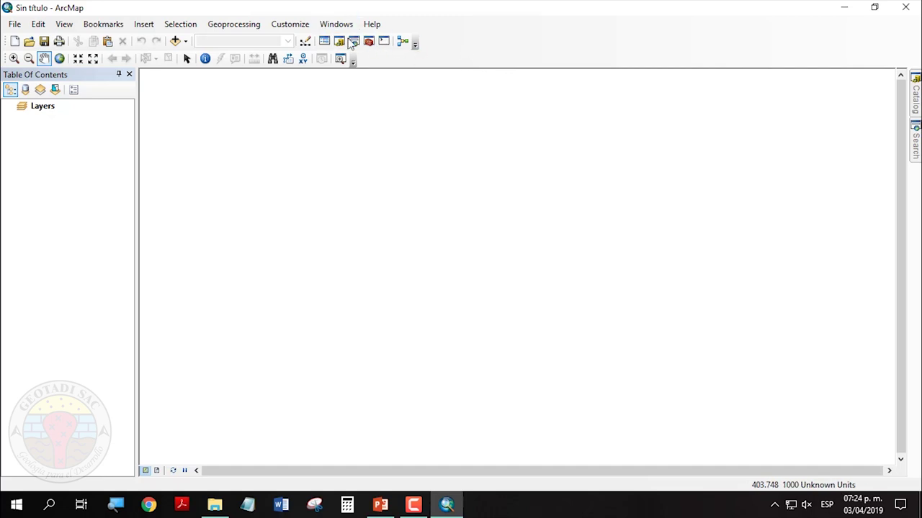
Enable all extensions: 3D Analyst, ArcScan, Geostatistical Analyst, Network Analyst, Publisher, Schematics, Spatial Analyst and Tracking Analyst.
left_click(290, 22)
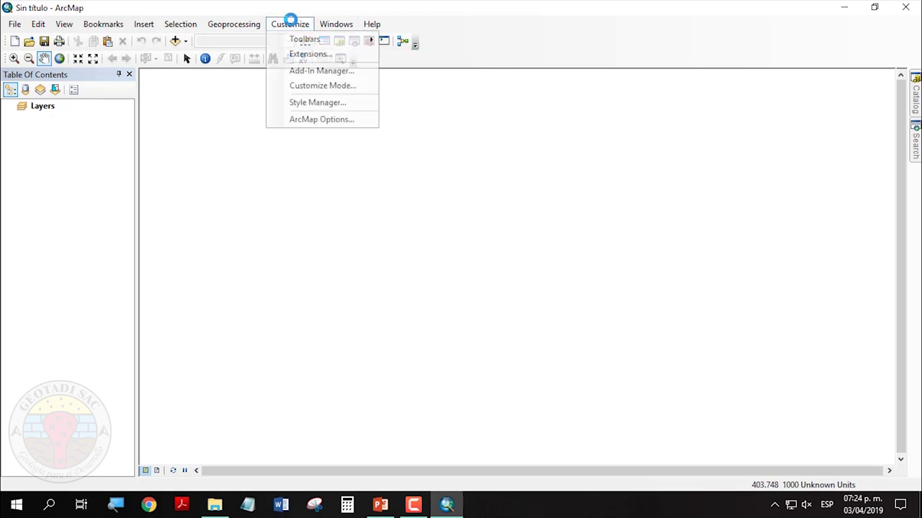
left_click(303, 57)
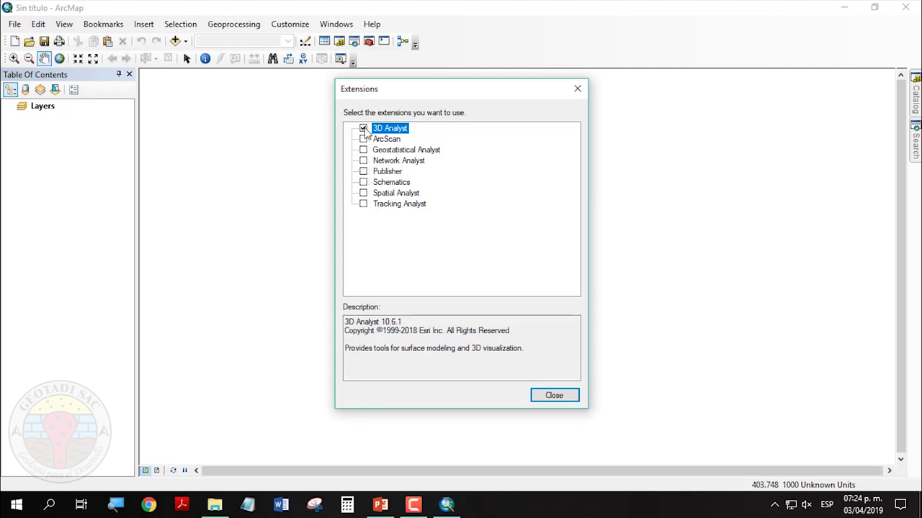
left_click(363, 139)
left_click(363, 150)
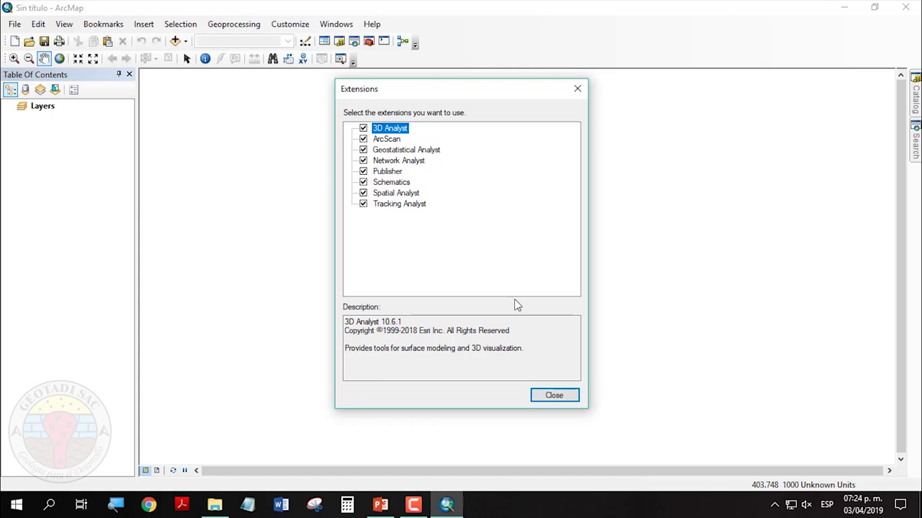
left_click(553, 395)
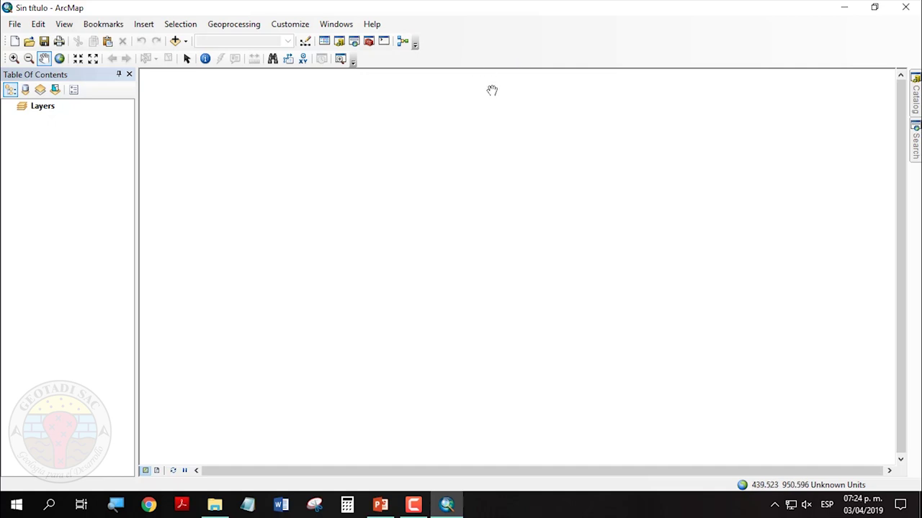
Review the commands offered by the main menus, including file, editing, bookmark, geoprocessing and window commands.
left_click(14, 24)
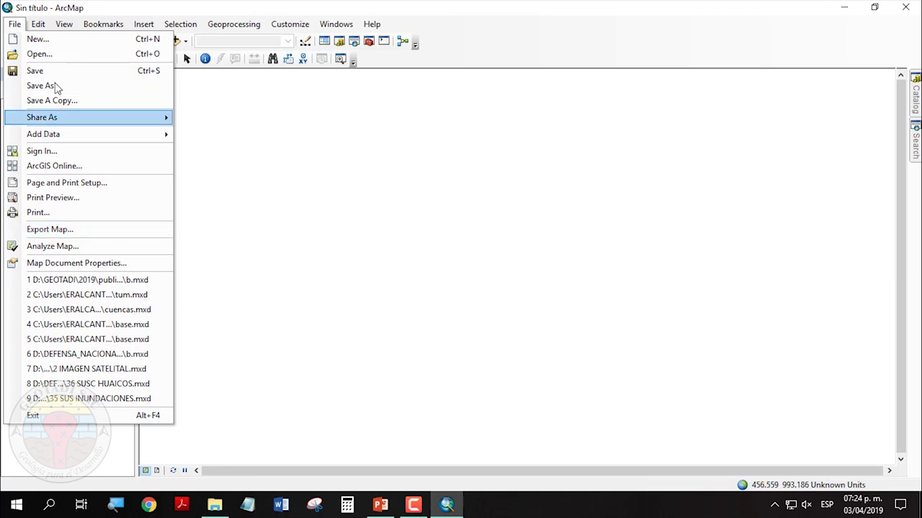
left_click(39, 25)
left_click(39, 25)
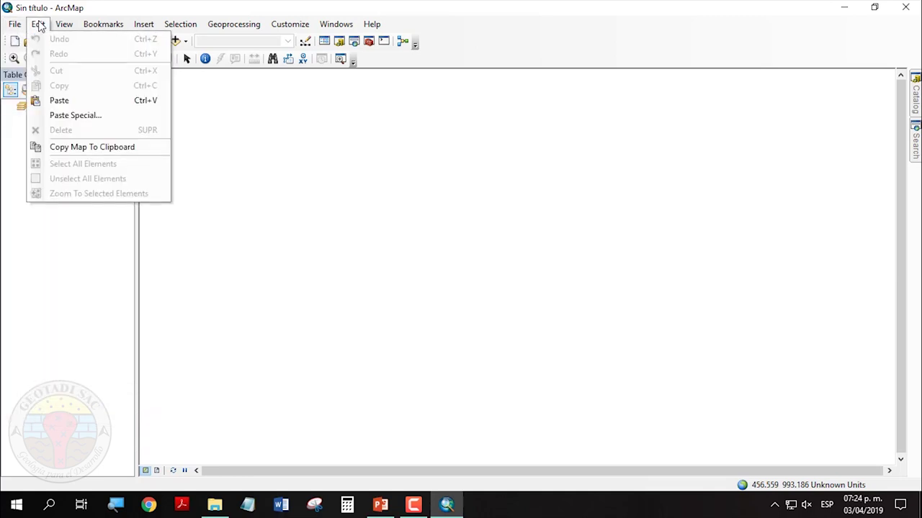
mouse_move(60, 28)
mouse_move(92, 29)
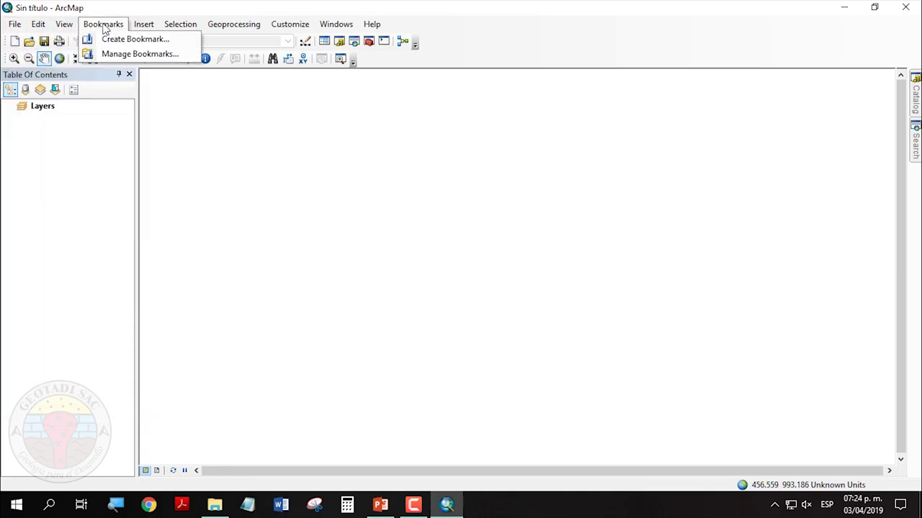
mouse_move(141, 31)
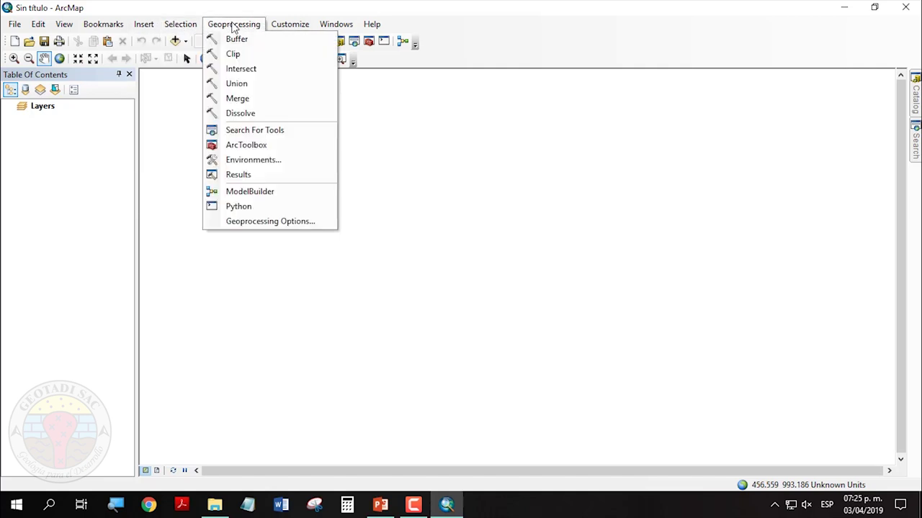
mouse_move(329, 27)
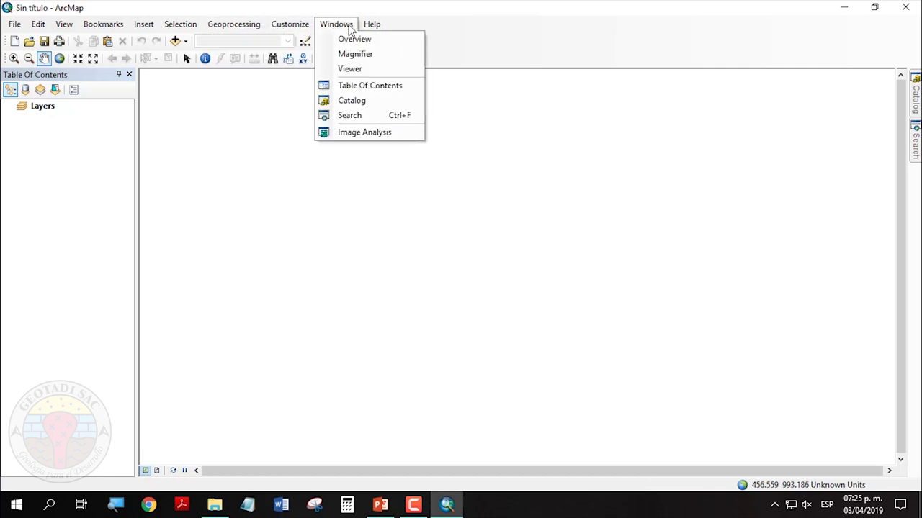
mouse_move(29, 27)
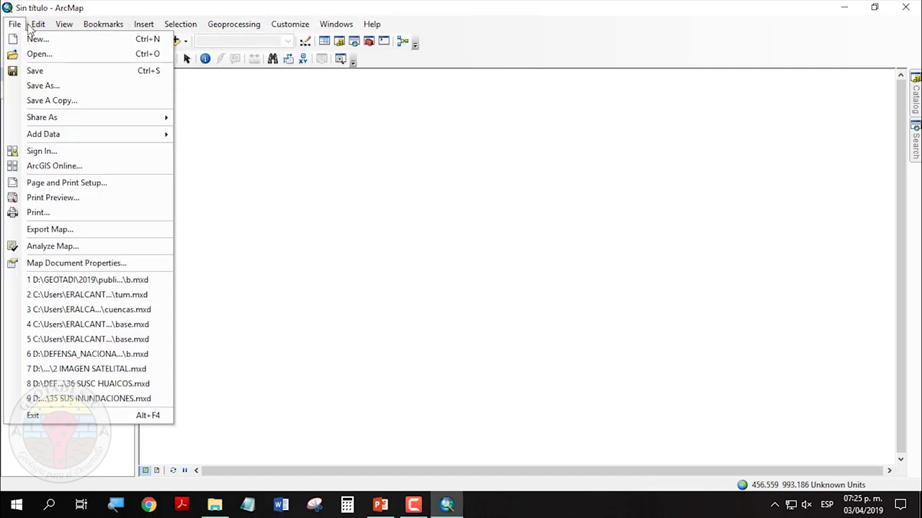
mouse_move(372, 26)
left_click(569, 55)
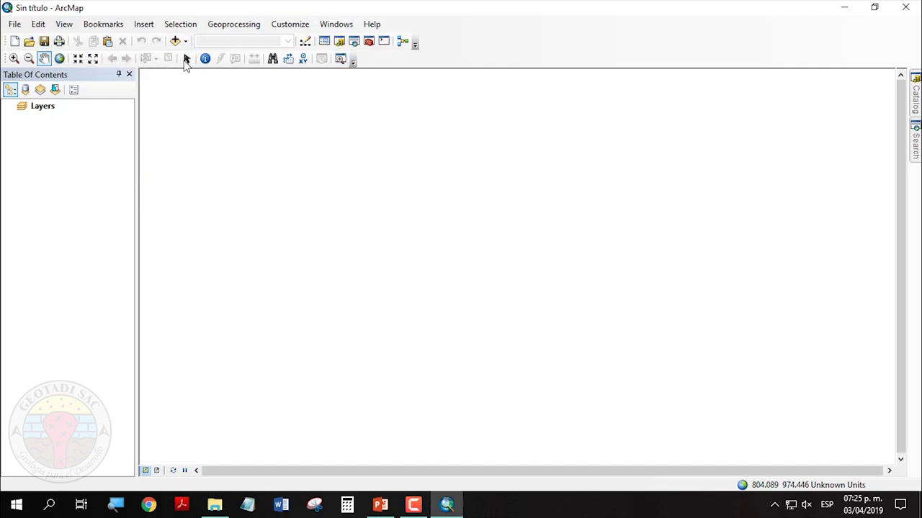
Examine the full list of available toolbars, noting which ones are currently enabled.
right_click(160, 48)
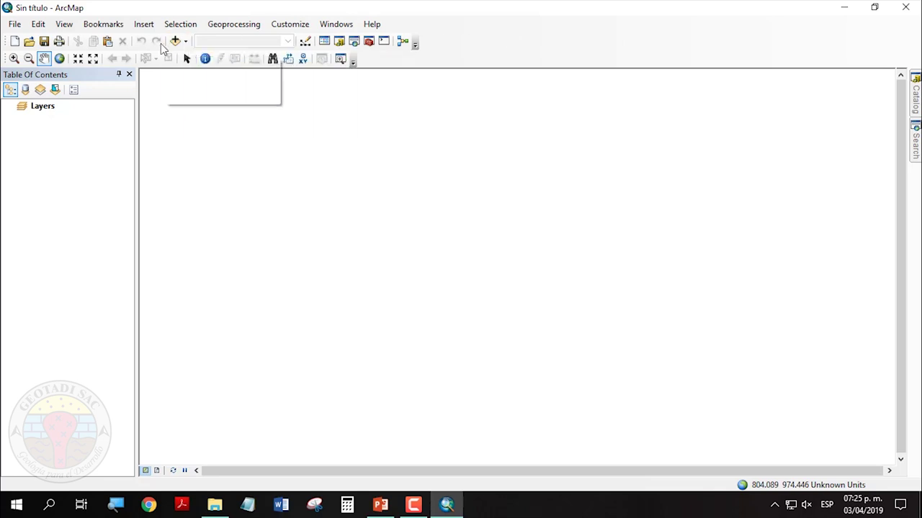
left_click(545, 53)
left_click(299, 27)
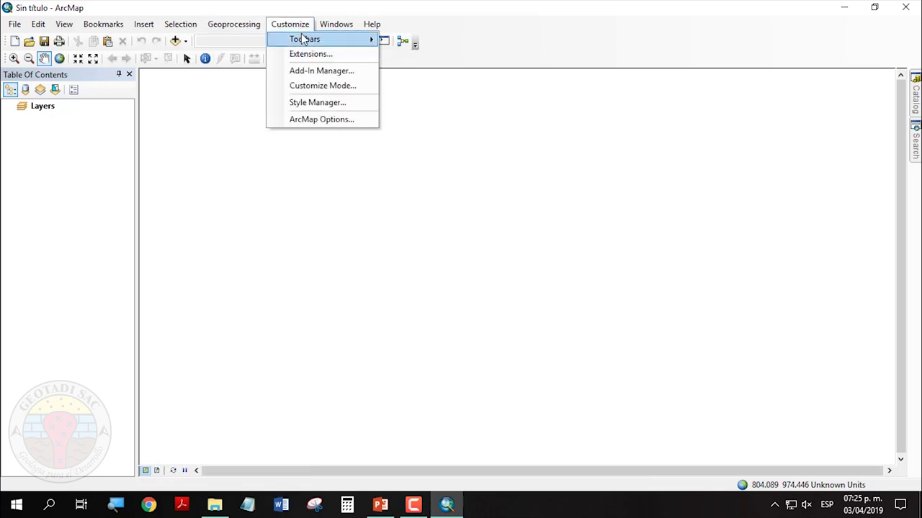
mouse_move(323, 43)
left_click(533, 46)
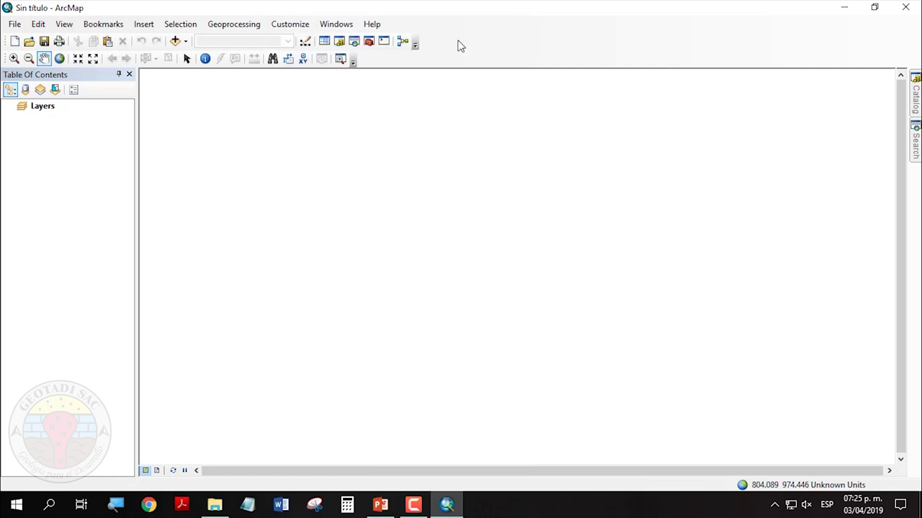
right_click(415, 60)
mouse_move(481, 485)
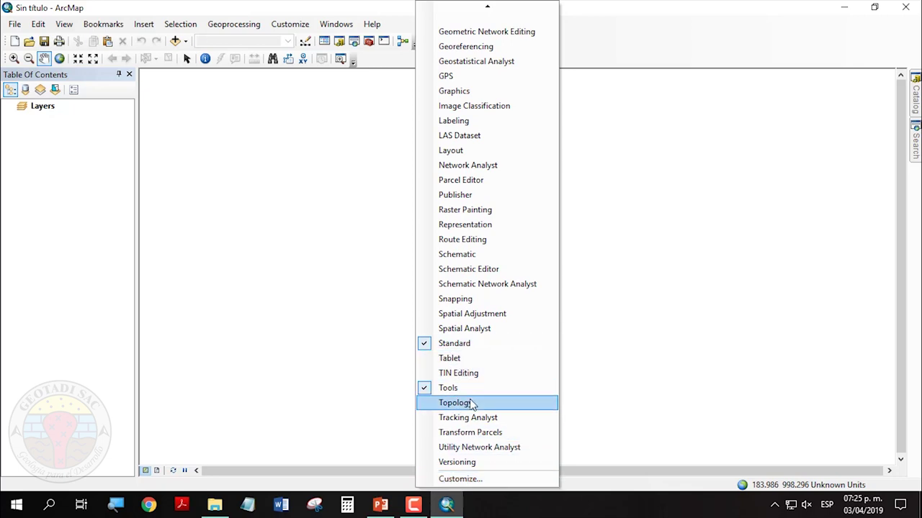
left_click(371, 44)
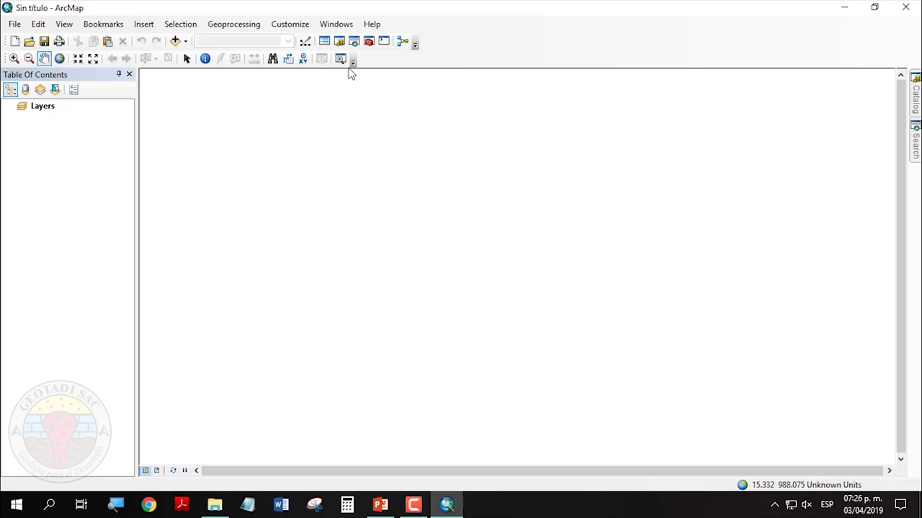
right_click(475, 56)
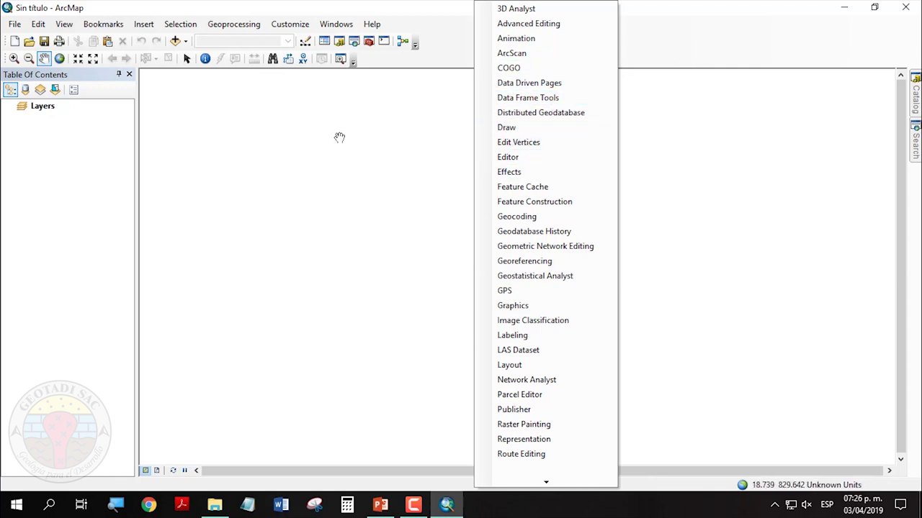
mouse_move(563, 486)
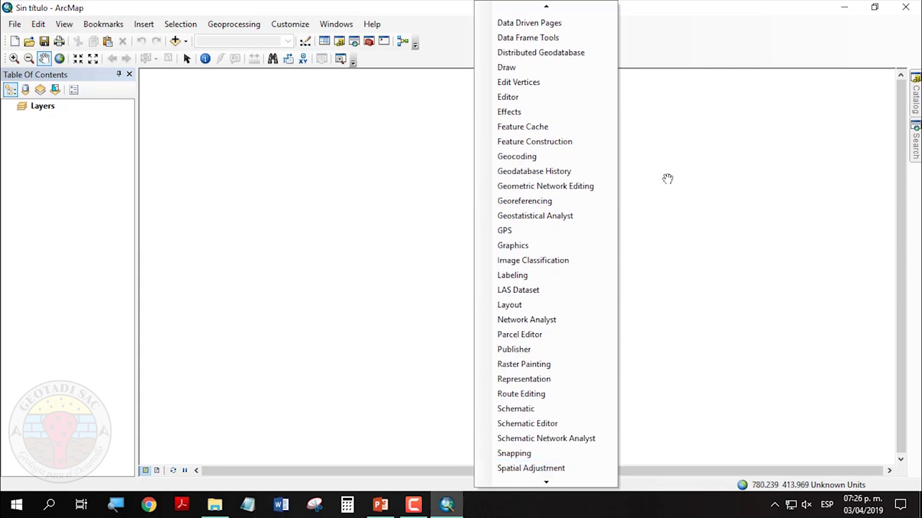
left_click(732, 36)
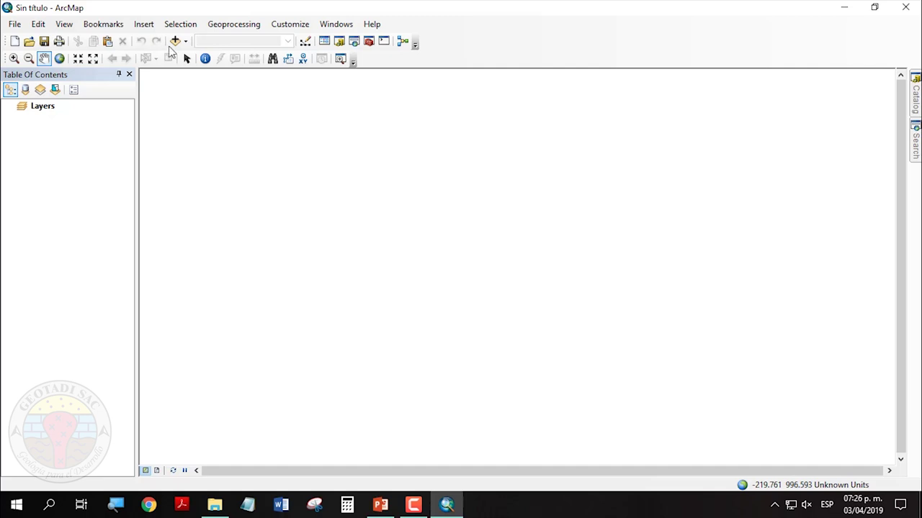
Dock the Tools toolbar on the same row as the Standard toolbar, and add the Draw toolbar docked beneath the map area.
left_click_drag(4, 61, 251, 59)
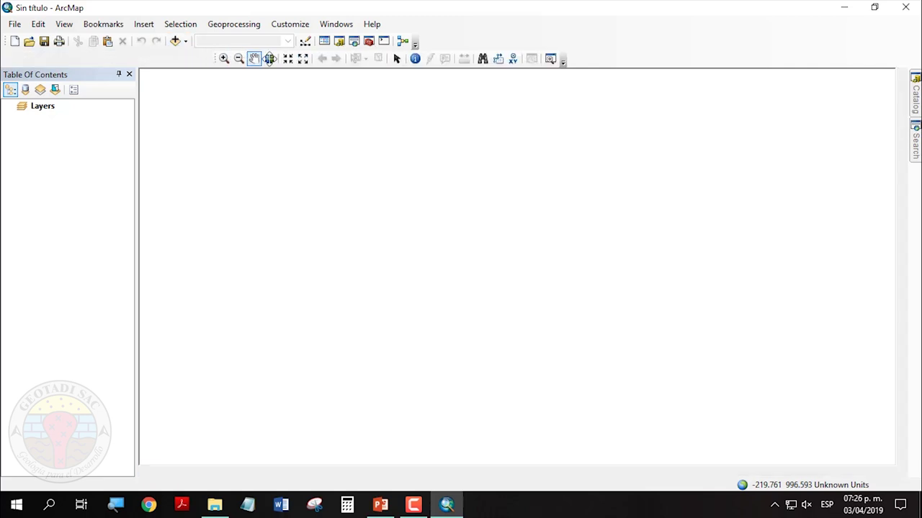
left_click_drag(392, 57, 420, 45)
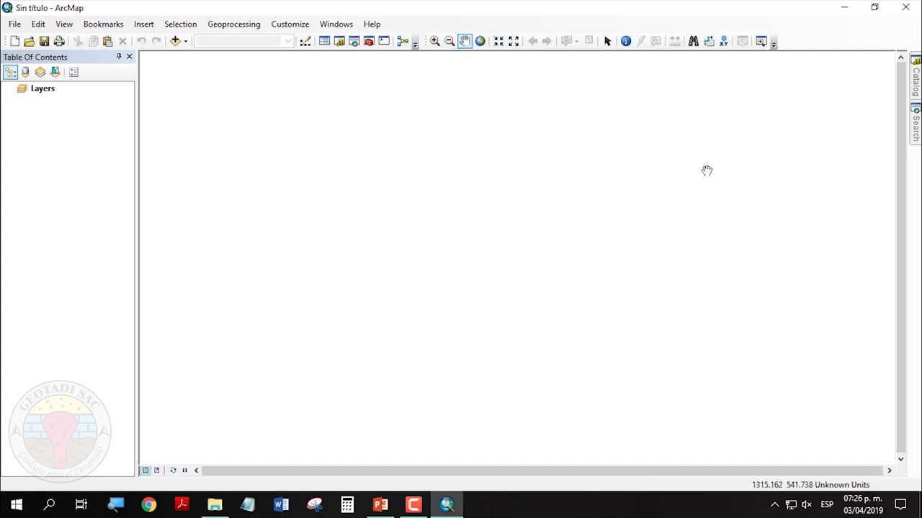
right_click(452, 47)
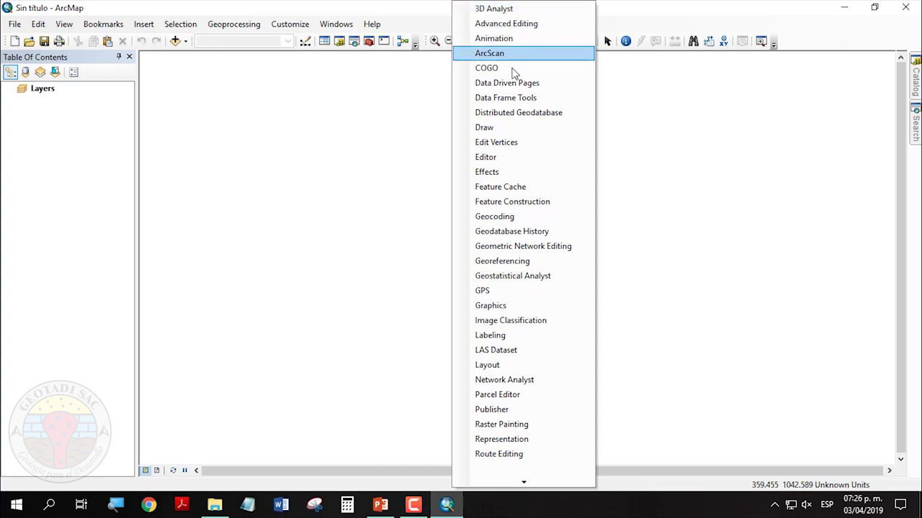
left_click(510, 128)
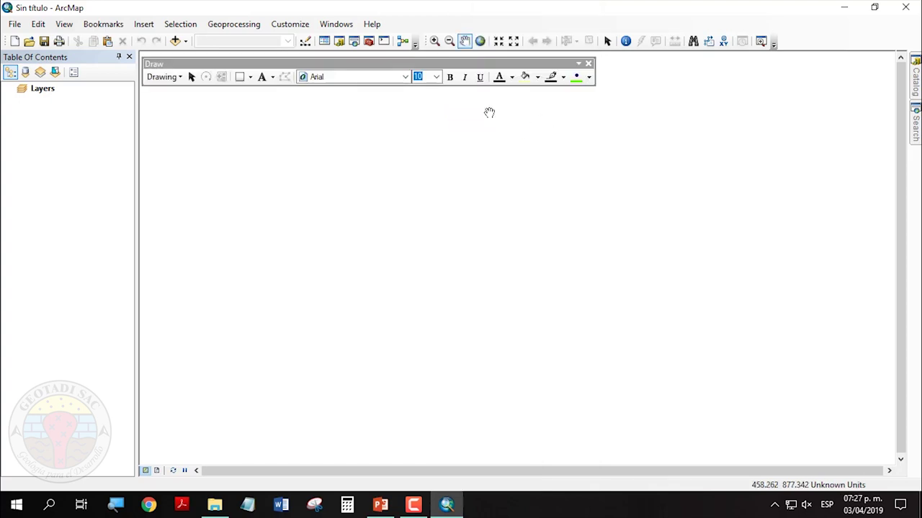
mouse_move(379, 65)
left_mouse_down()
mouse_move(514, 152)
mouse_move(426, 144)
mouse_move(485, 118)
mouse_move(490, 140)
mouse_move(353, 315)
mouse_move(350, 411)
mouse_move(329, 452)
mouse_move(306, 471)
mouse_move(183, 468)
left_mouse_up()
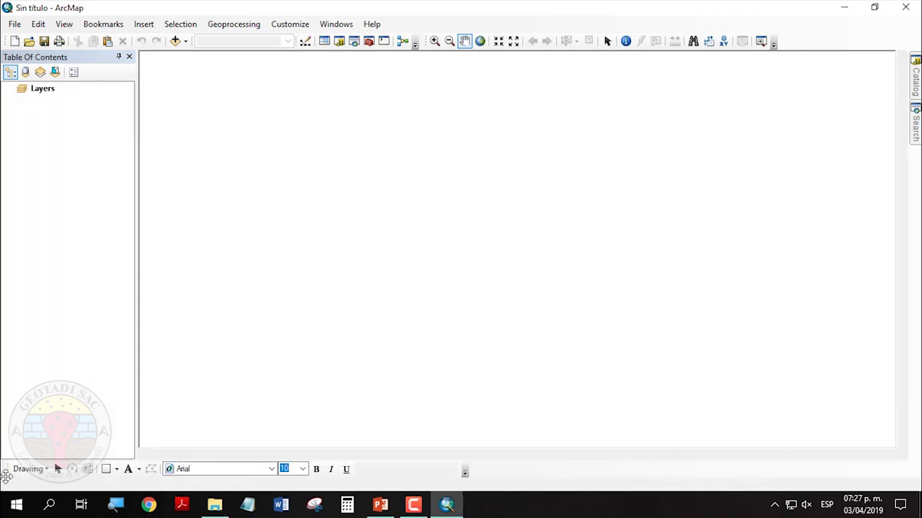
left_click_drag(6, 476, 3, 475)
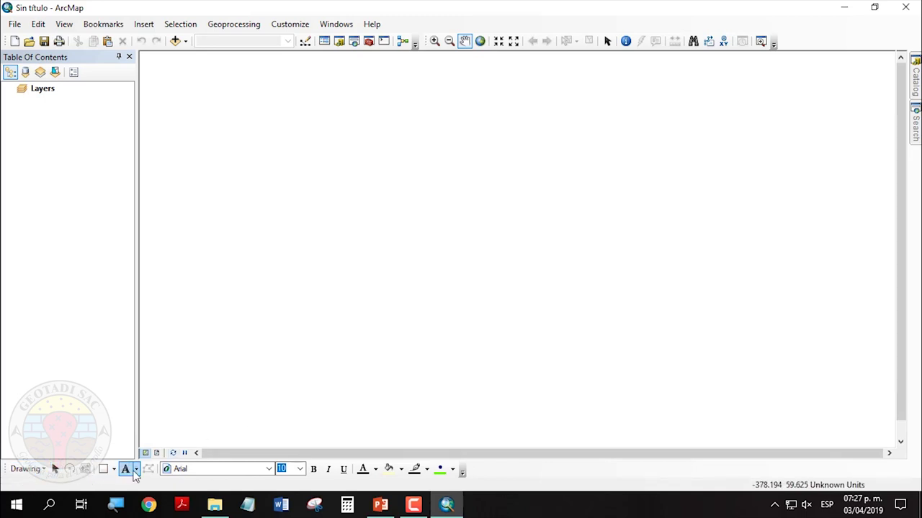
left_click(103, 471)
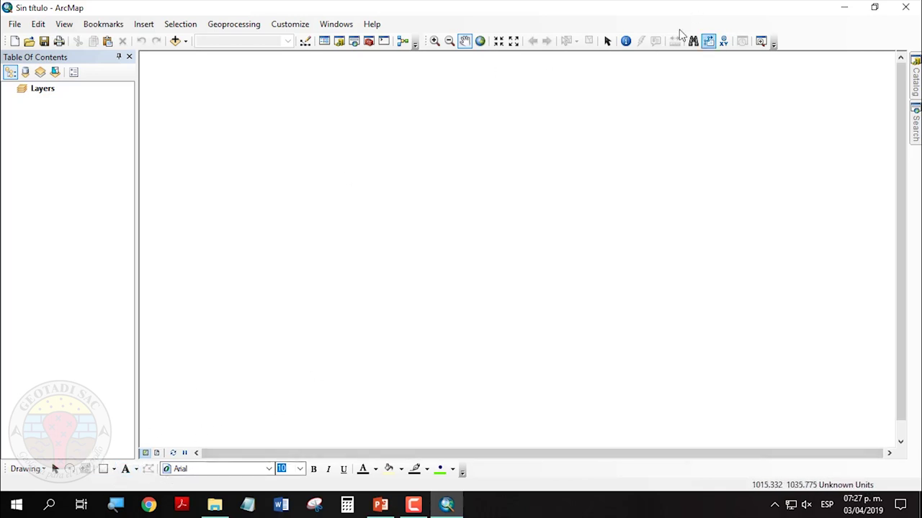
Add the Editor and Edit Vertices toolbars and dock them side by side in a new row beneath the Standard toolbar.
right_click(559, 34)
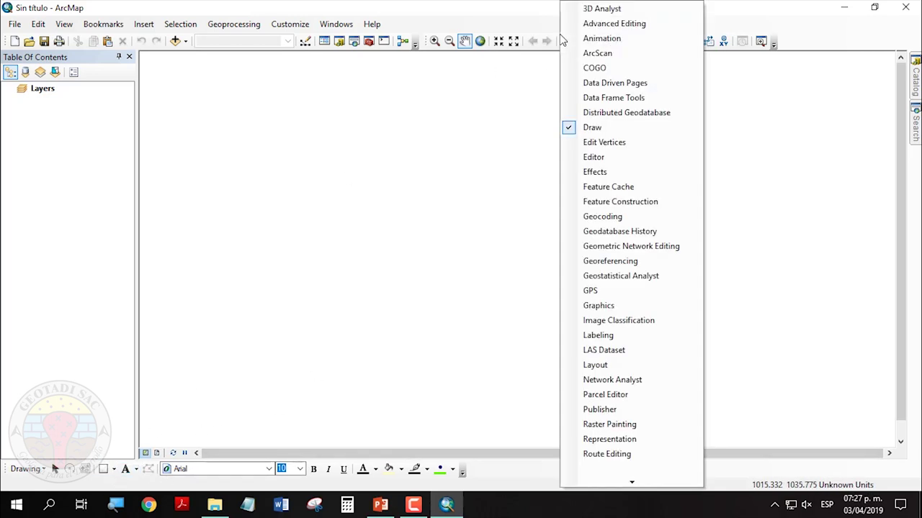
left_click(617, 160)
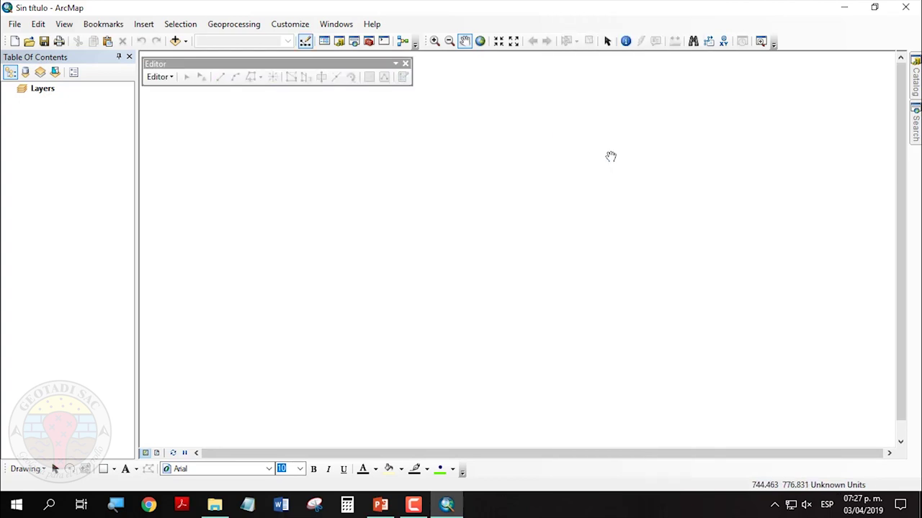
left_click_drag(305, 65, 221, 56)
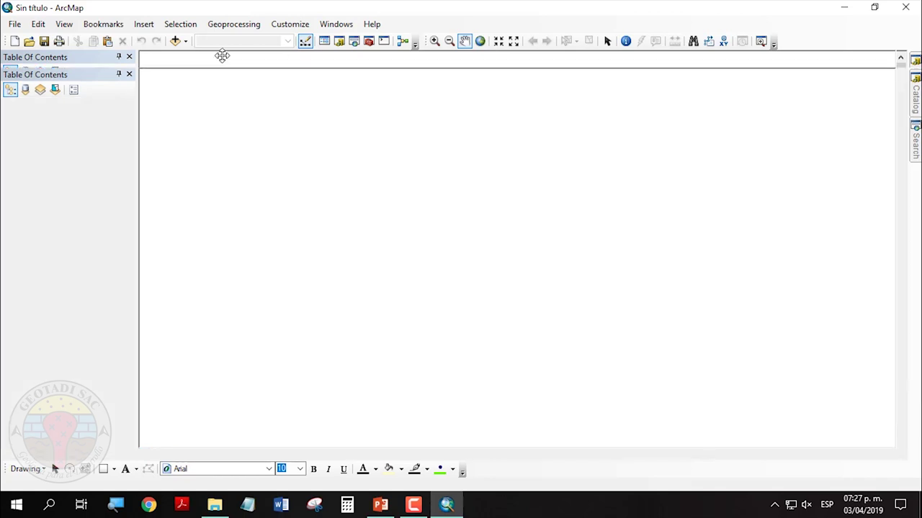
left_click_drag(52, 54, 52, 56)
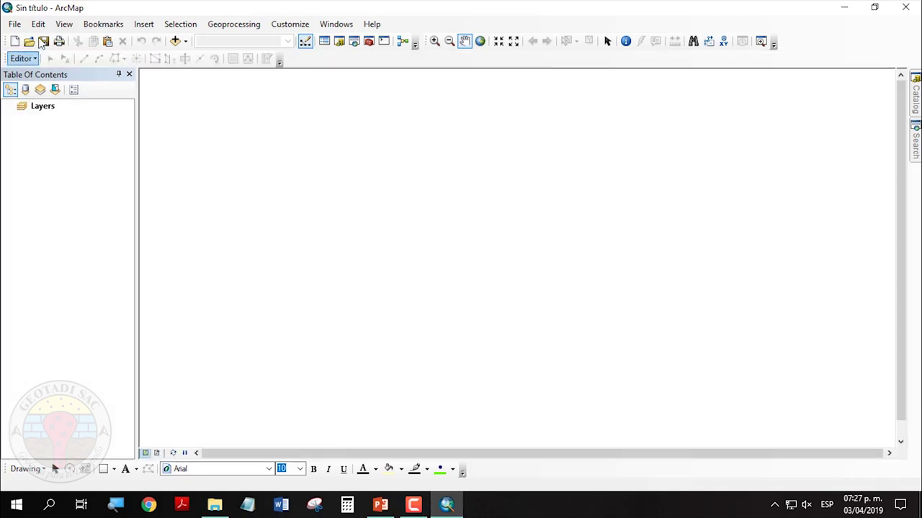
right_click(416, 52)
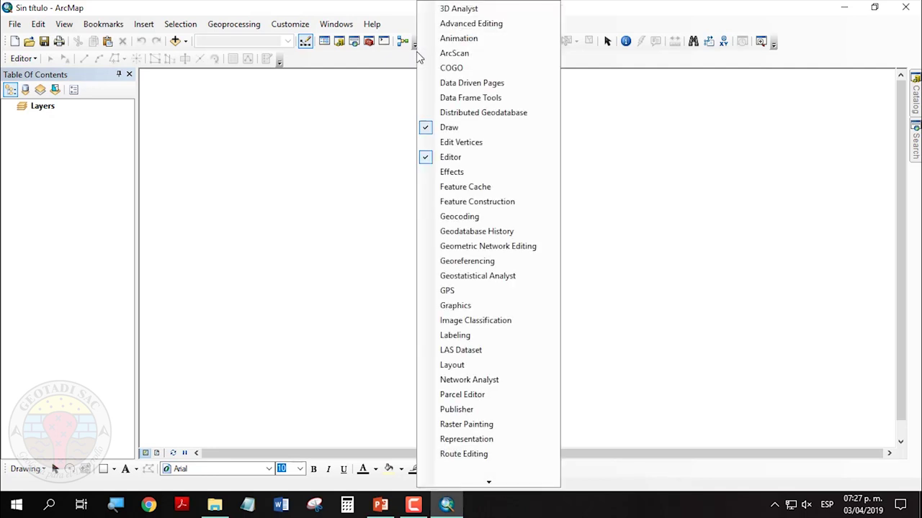
left_click(477, 148)
left_click_drag(176, 82, 312, 65)
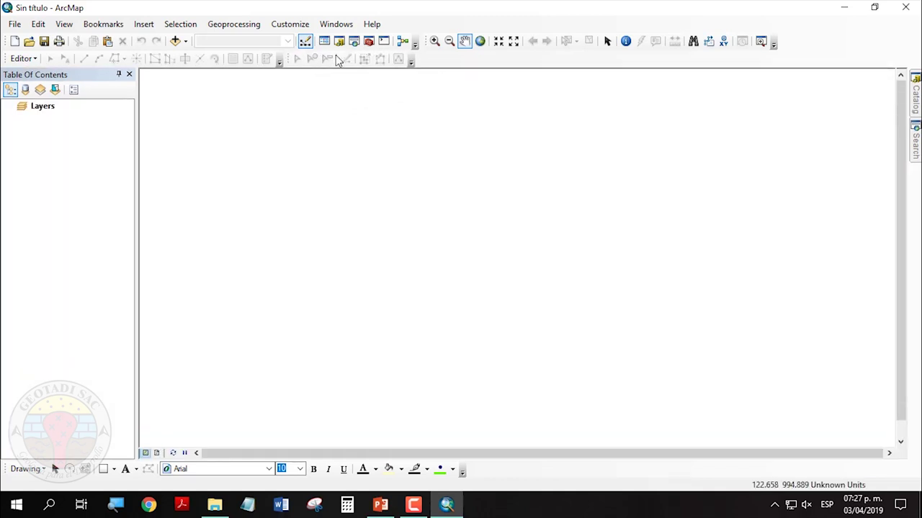
Add the Layout toolbar and dock it after the Tools toolbar on the same row, adjusting the space between them.
right_click(495, 54)
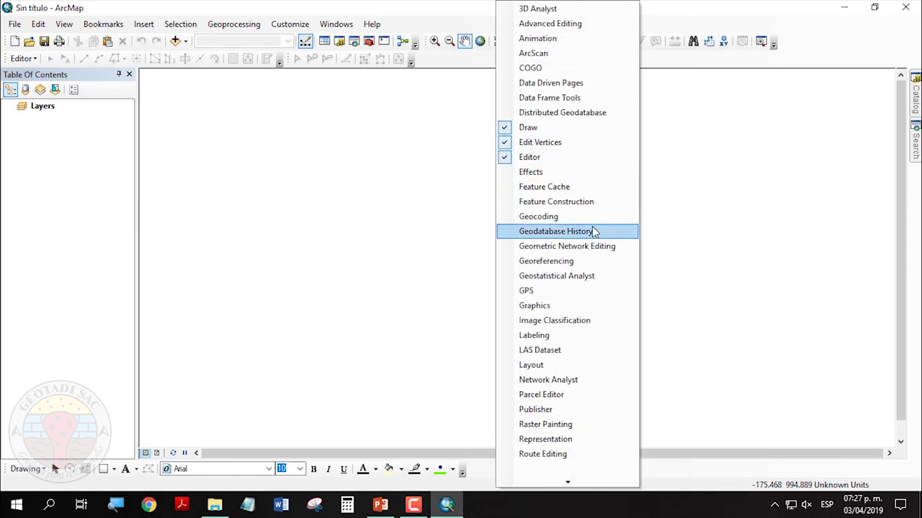
left_click(538, 366)
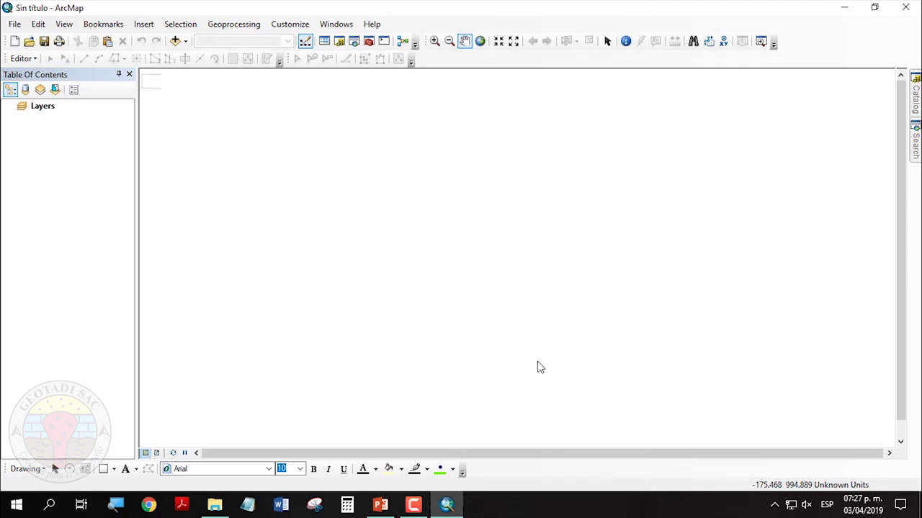
left_click_drag(280, 78, 786, 44)
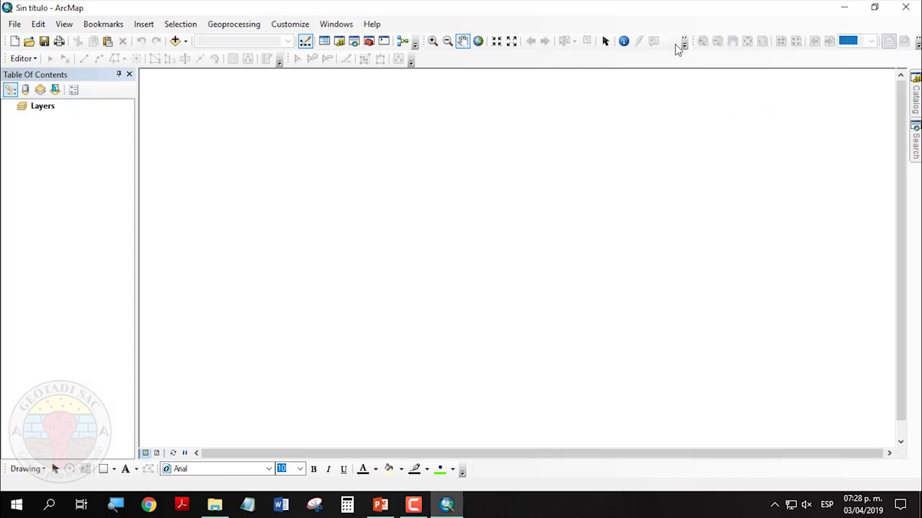
left_click_drag(692, 43, 672, 43)
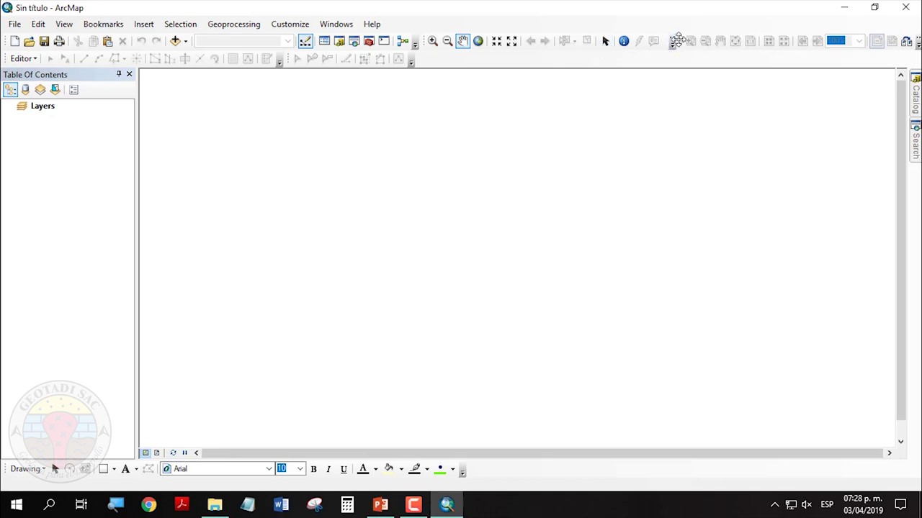
left_click_drag(680, 39, 698, 41)
Add the Snapping toolbar and dock it beside the Edit Vertices toolbar.
right_click(543, 65)
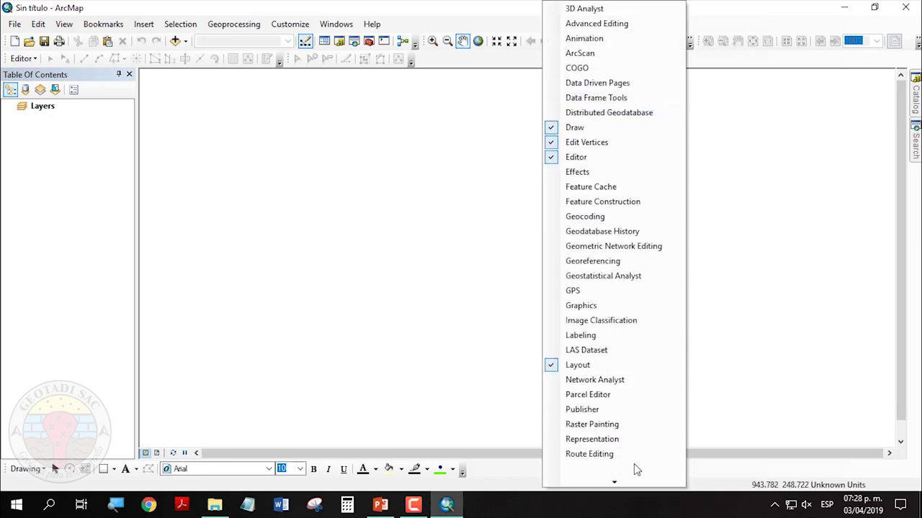
scroll(637, 468, "down", 5)
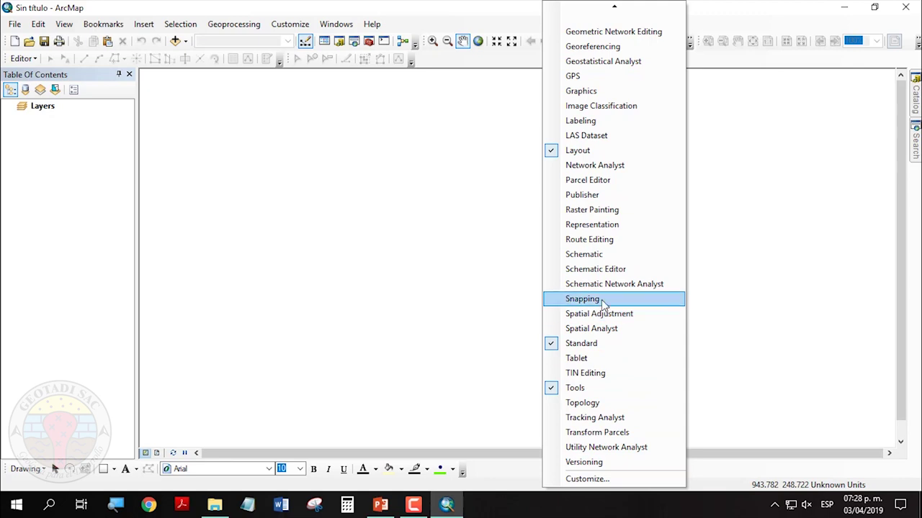
left_click(603, 303)
left_click_drag(160, 82, 435, 61)
Add the Georeferencing toolbar and dock it beside the Snapping toolbar on the same row.
right_click(572, 63)
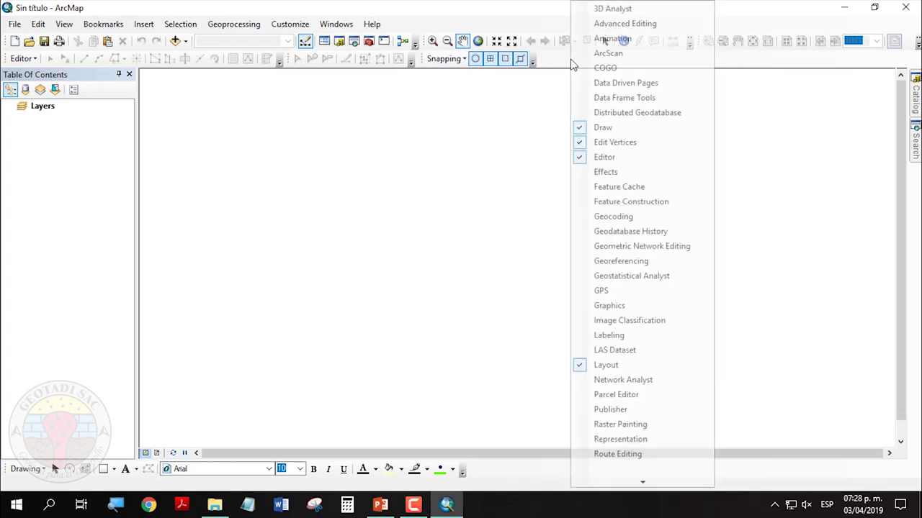
left_click(637, 263)
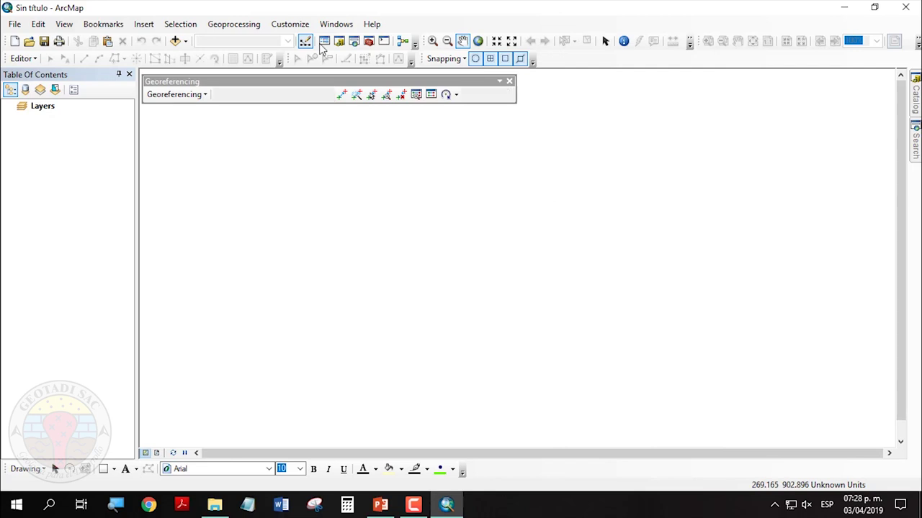
left_click_drag(284, 83, 459, 98)
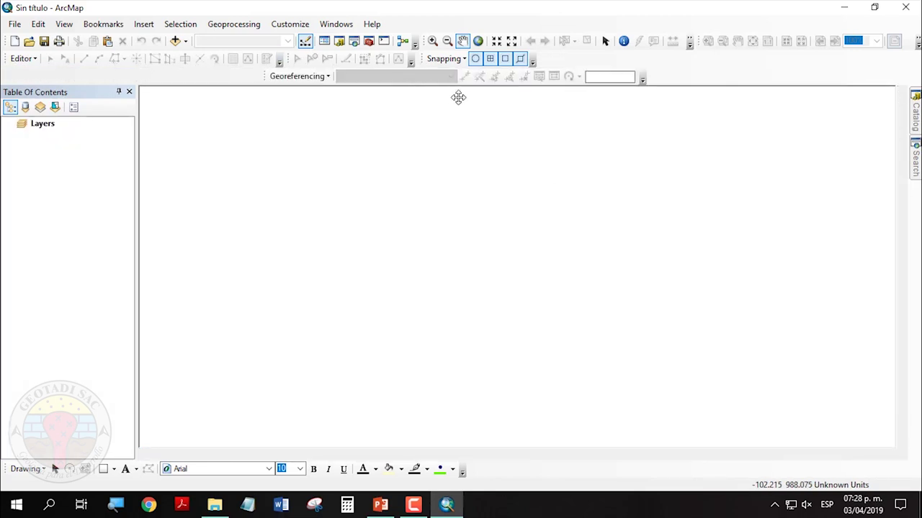
left_click_drag(608, 74, 688, 63)
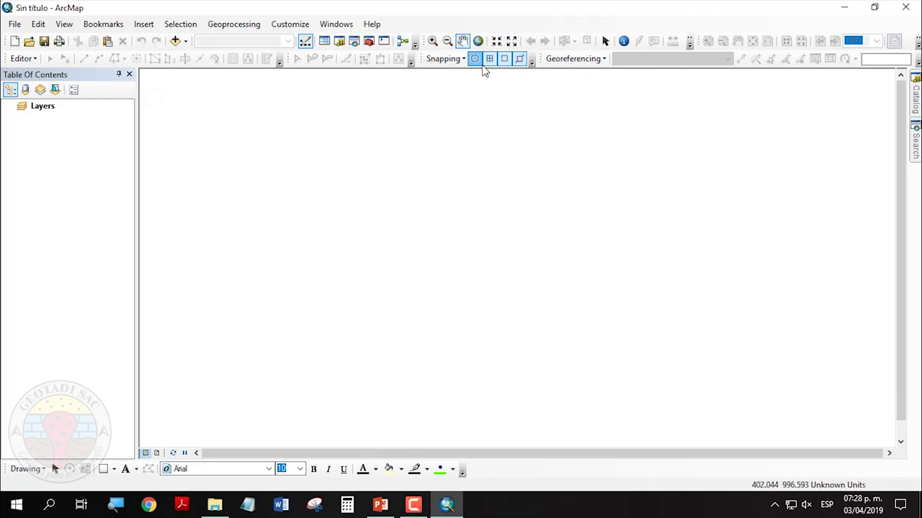
right_click(558, 46)
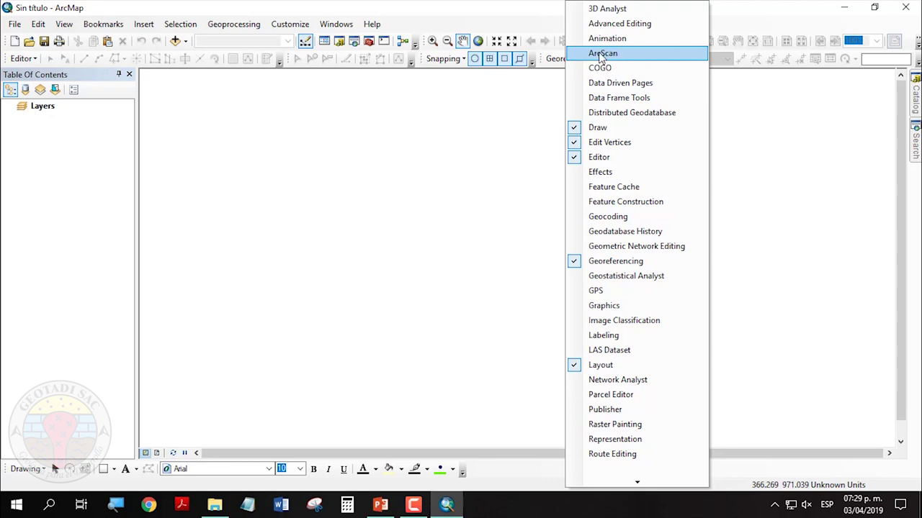
left_click(504, 18)
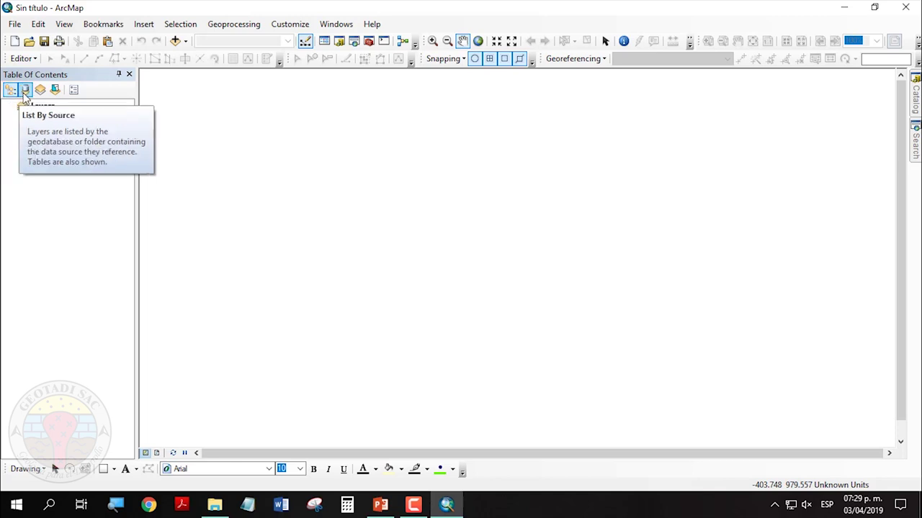
Try moving the Table Of Contents pane away from its docked place.
left_click(77, 76)
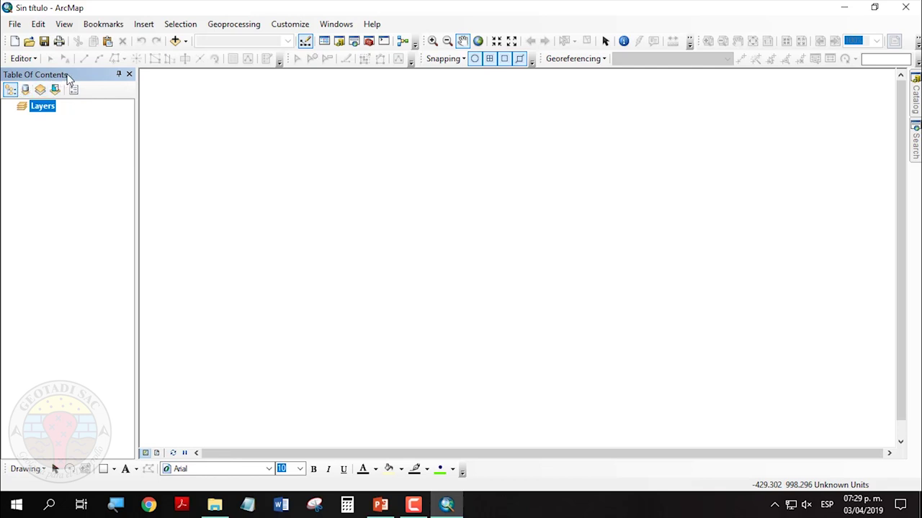
left_click_drag(69, 81, 22, 274)
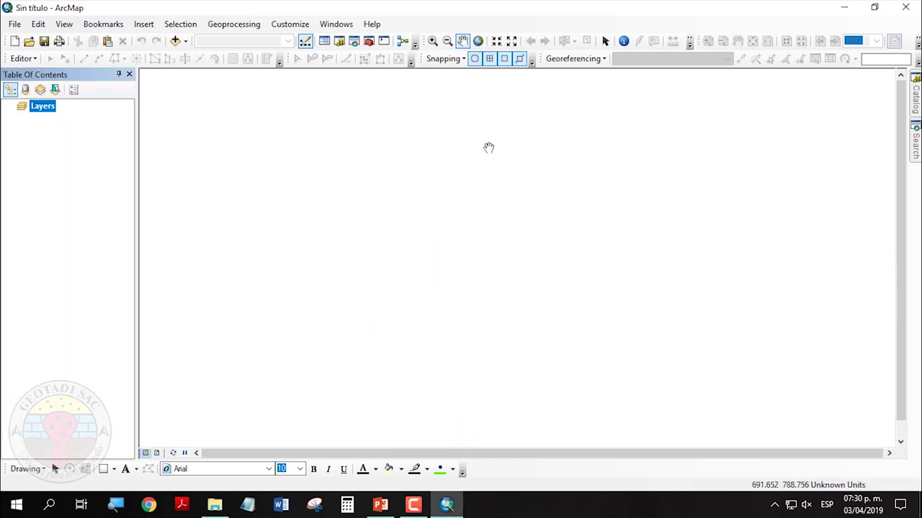
Set the Table Of Contents pane to auto-hide, reveal it, and pin it open again.
left_click(119, 75)
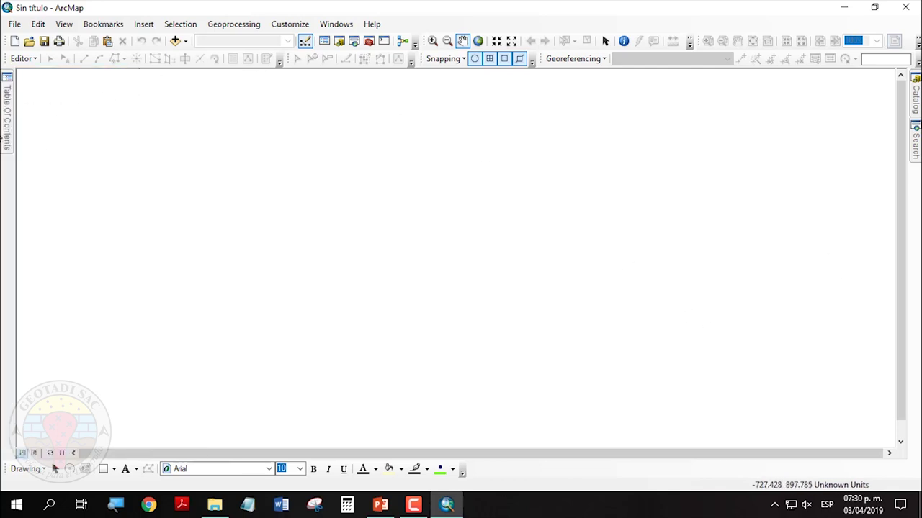
mouse_move(5, 130)
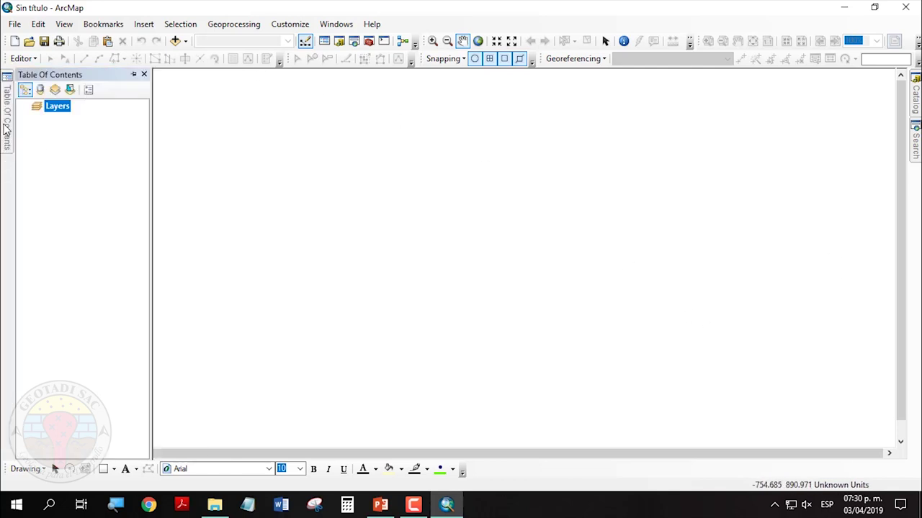
left_click(133, 74)
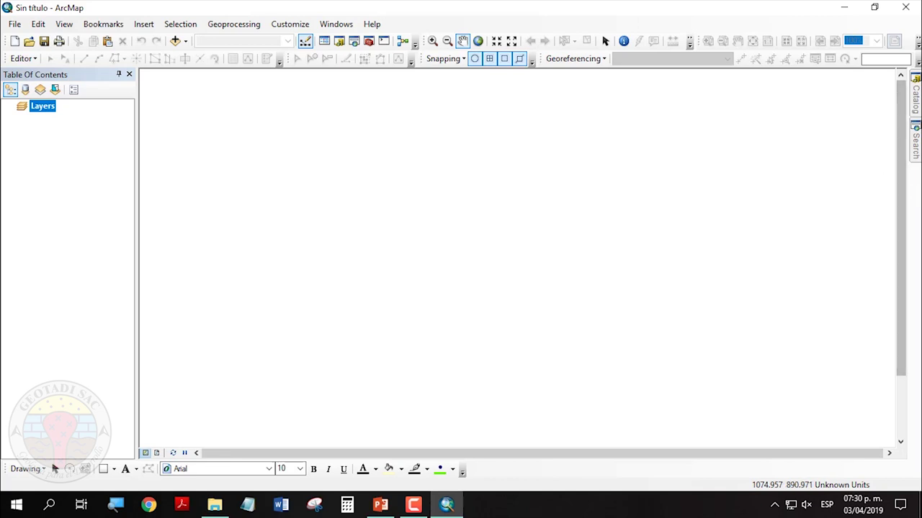
Search for "contours" with Local Search in the Search pane and look through the tools found.
left_click(915, 97)
left_click(917, 136)
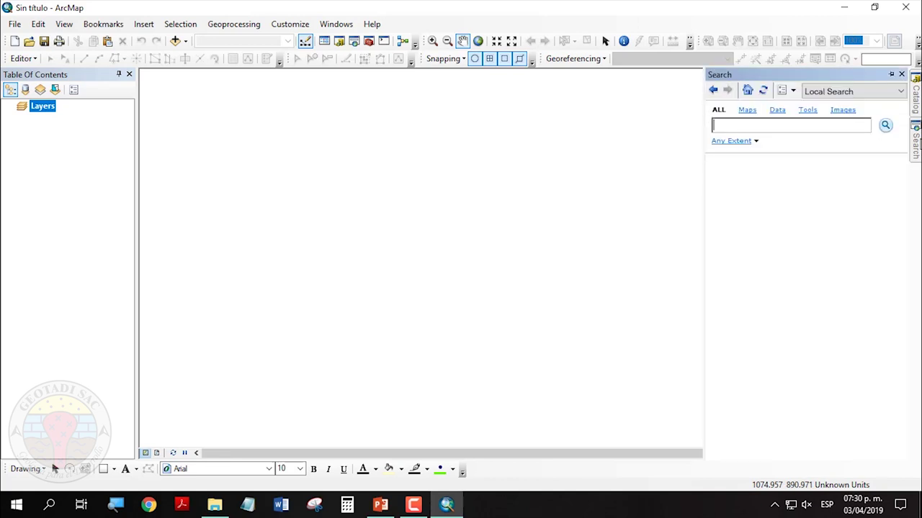
left_click(916, 141)
left_click(916, 144)
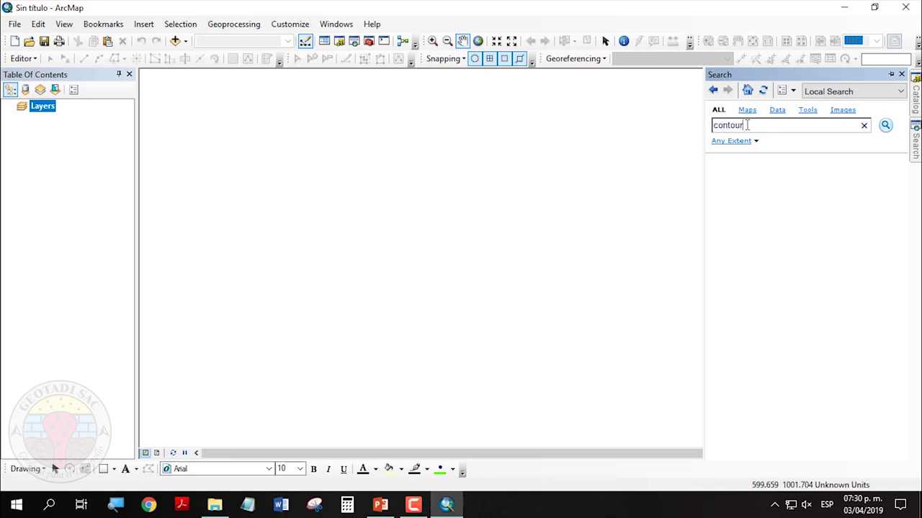
left_click(885, 126)
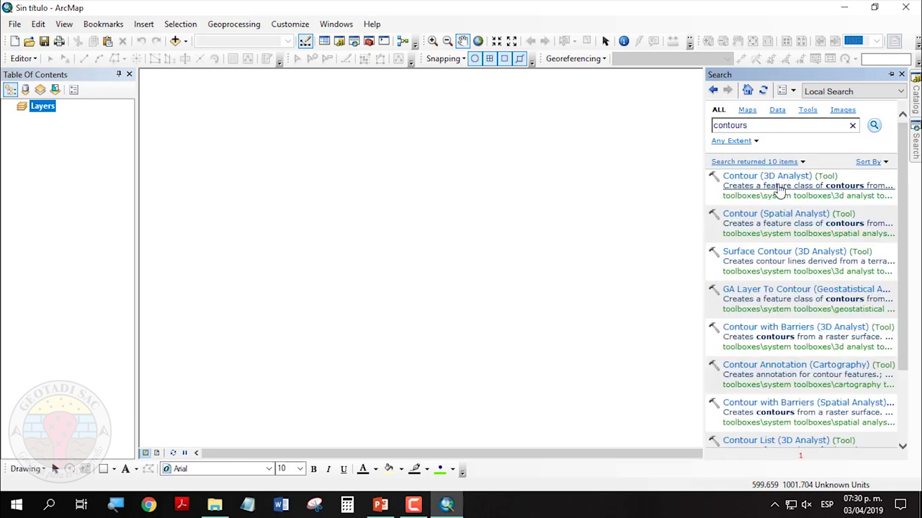
scroll(803, 277, "down", 3)
scroll(763, 284, "up", 3)
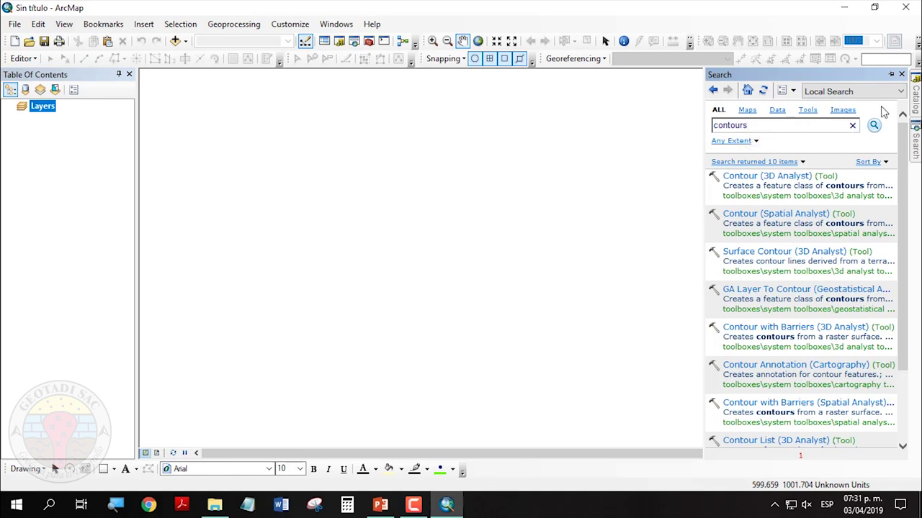
Pin the Search pane open and return it to auto-hide, checking that it still expands and collapses.
left_click(892, 75)
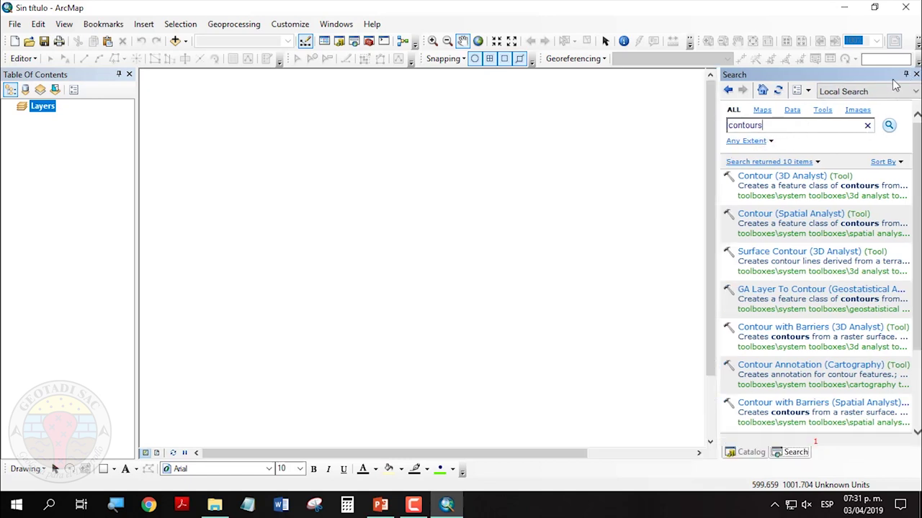
left_click(905, 75)
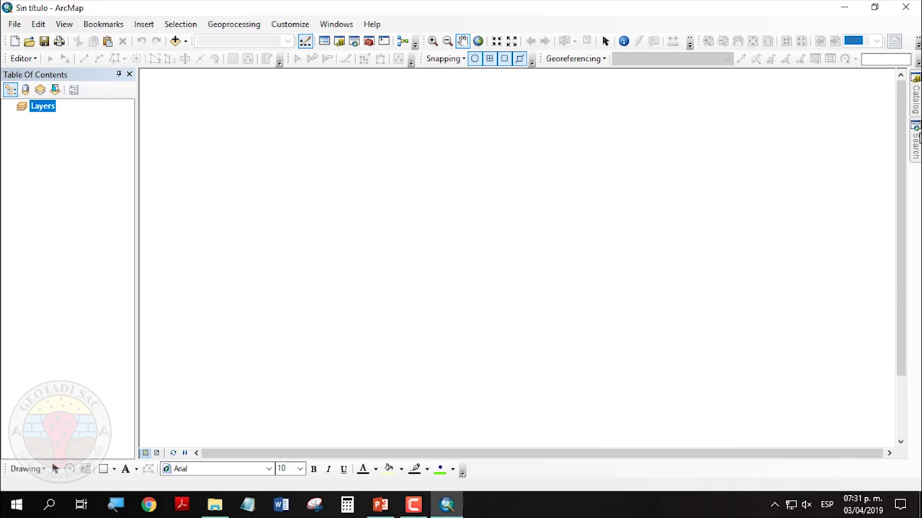
left_click(916, 137)
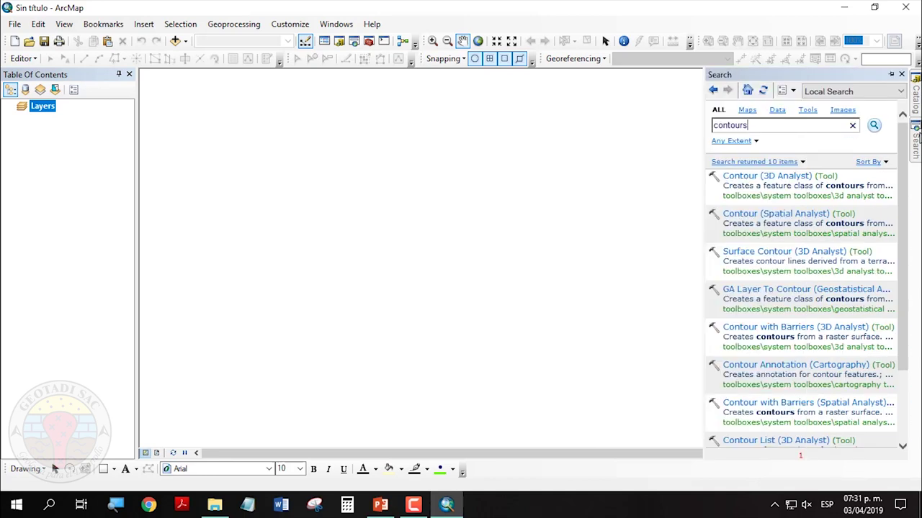
left_click(82, 288)
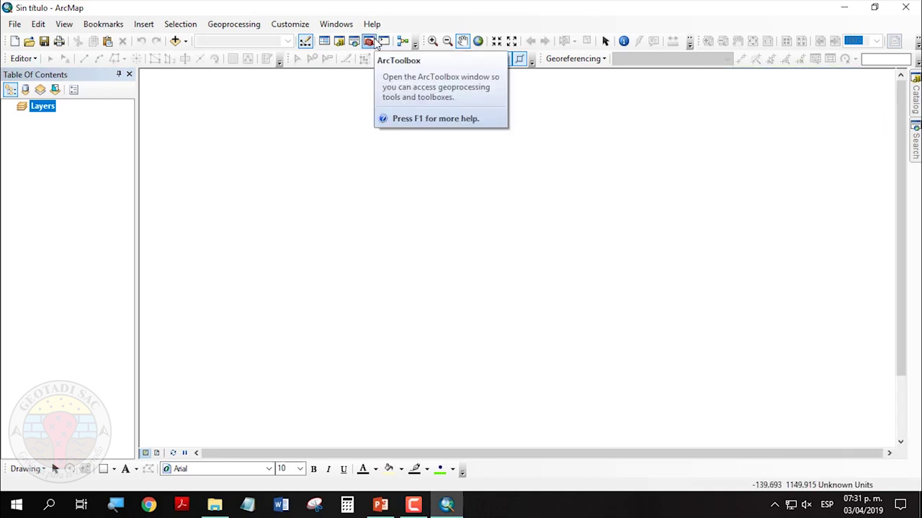
Open the ArcToolbox window, dock it on the same side as Catalog and Search, and set it to auto-hide.
left_click(374, 41)
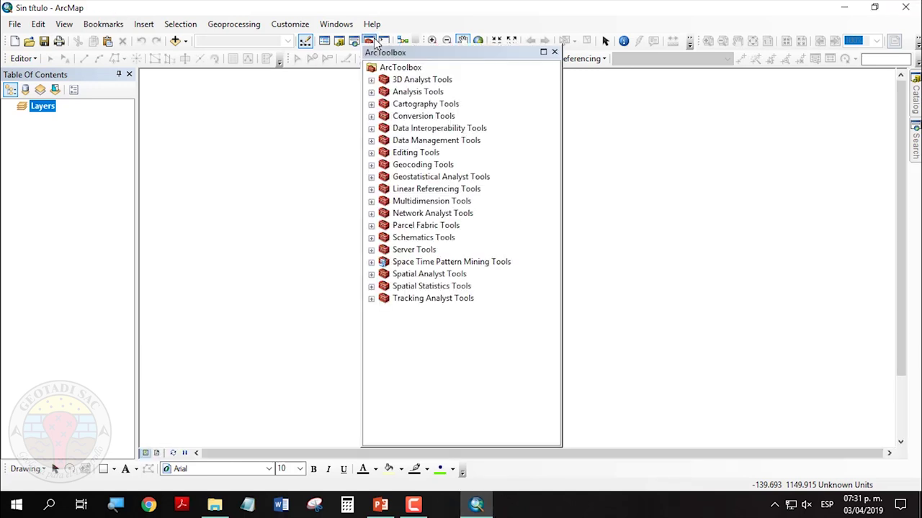
left_click_drag(447, 56, 598, 123)
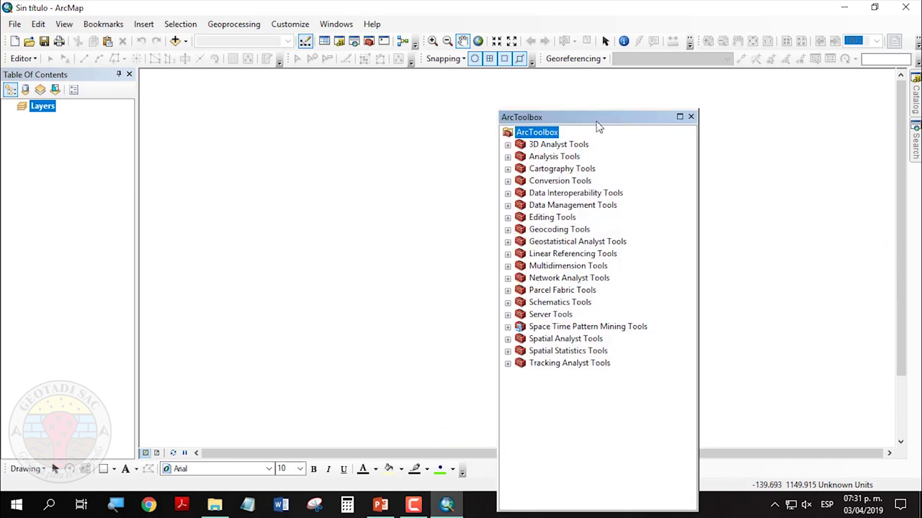
left_click_drag(600, 125, 884, 276)
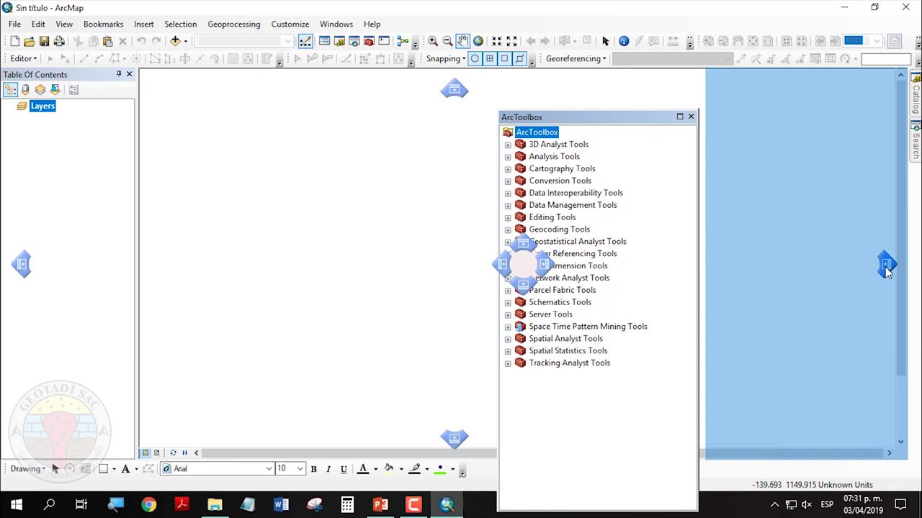
left_click_drag(886, 268, 888, 273)
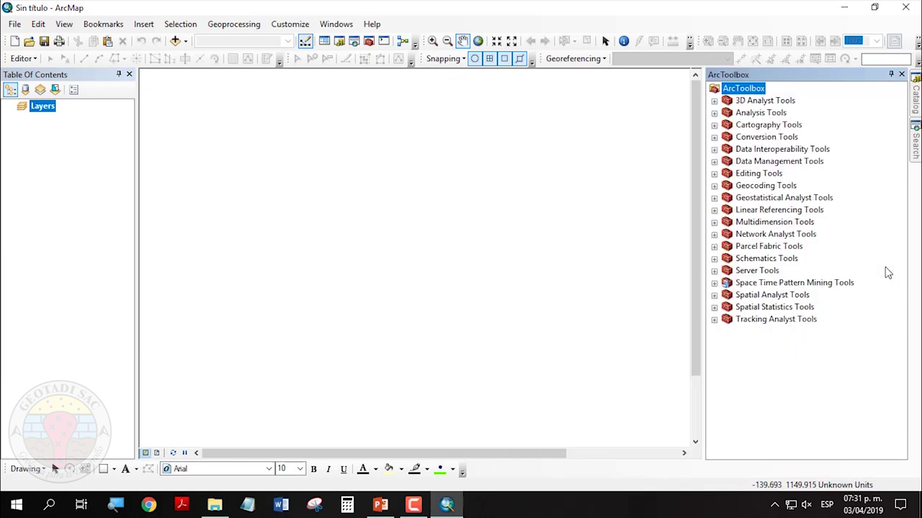
left_click(891, 75)
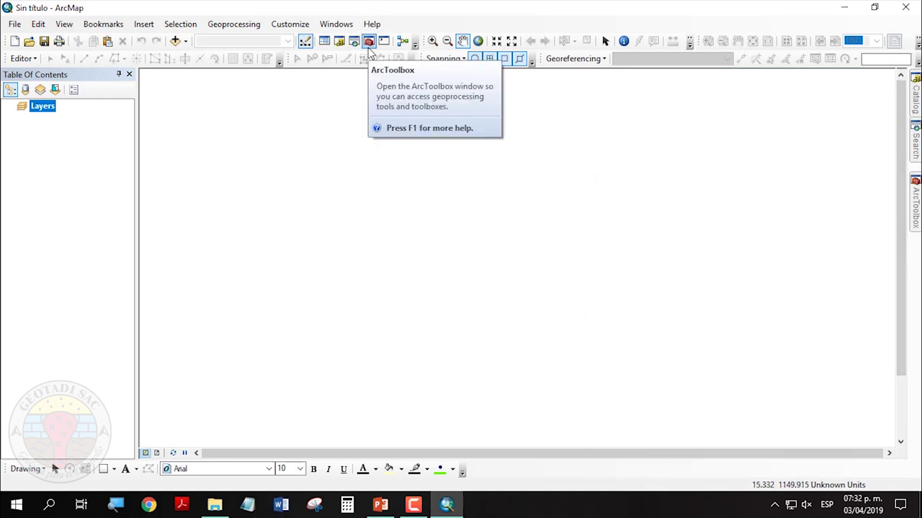
left_click(252, 24)
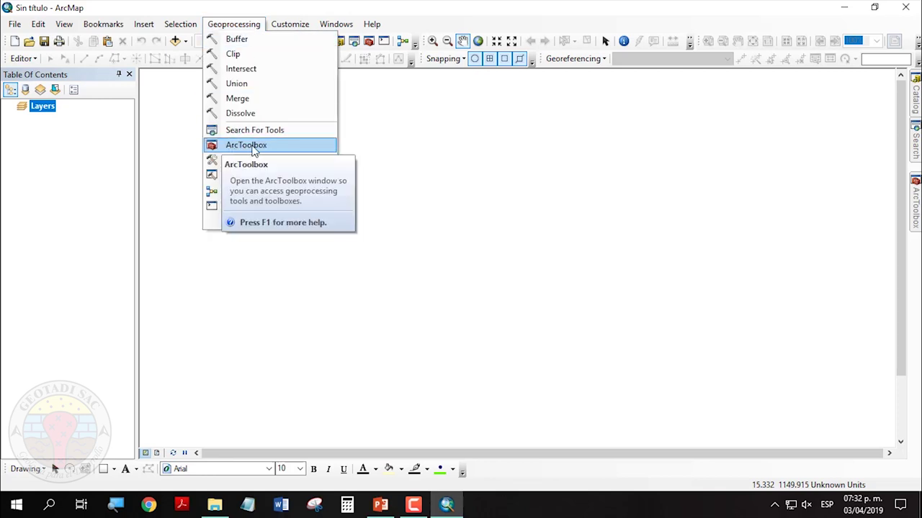
key("Escape")
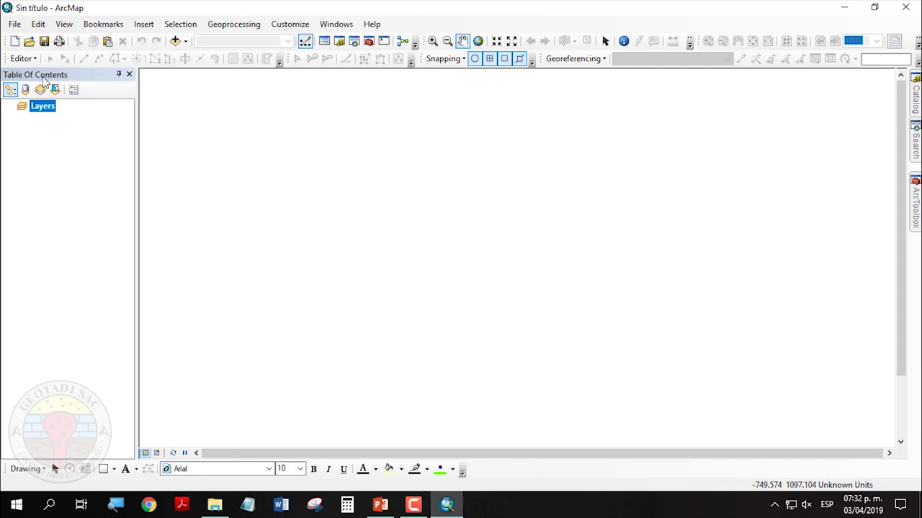
Close the Table Of Contents pane and restore it to its docked place.
left_click(129, 75)
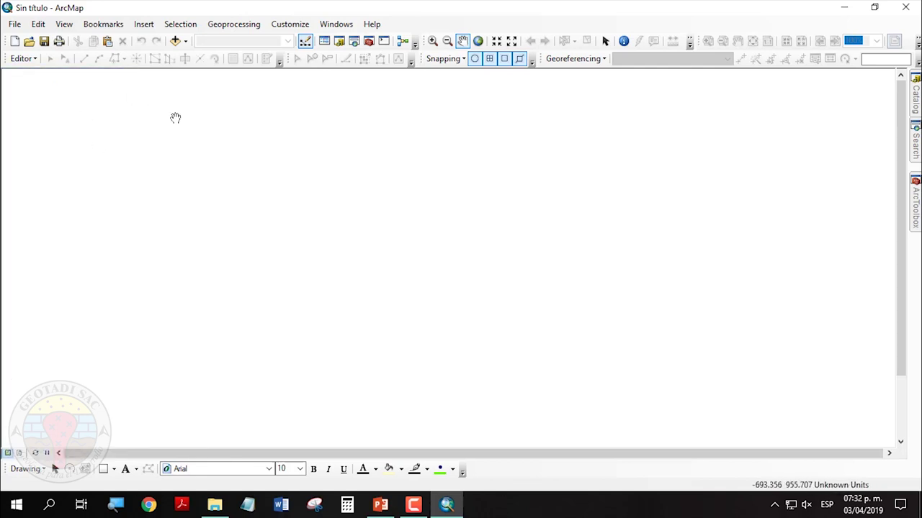
left_click(333, 26)
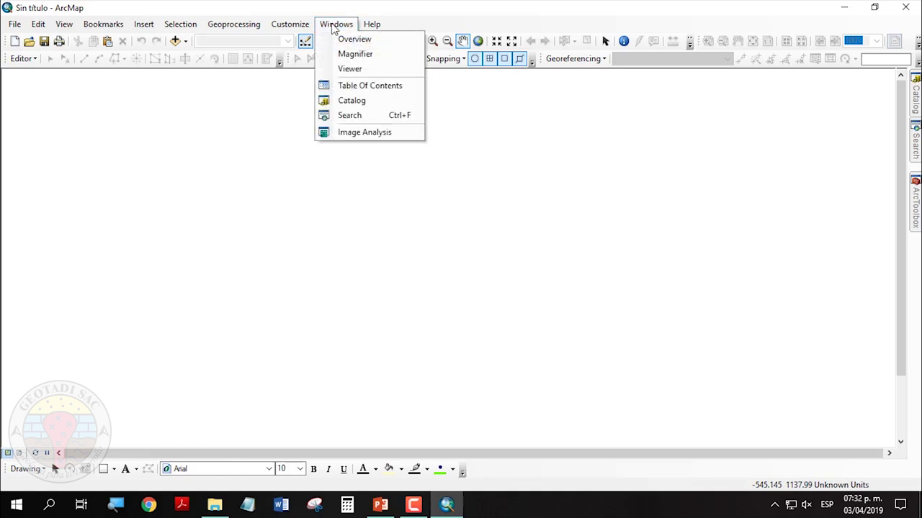
left_click(365, 86)
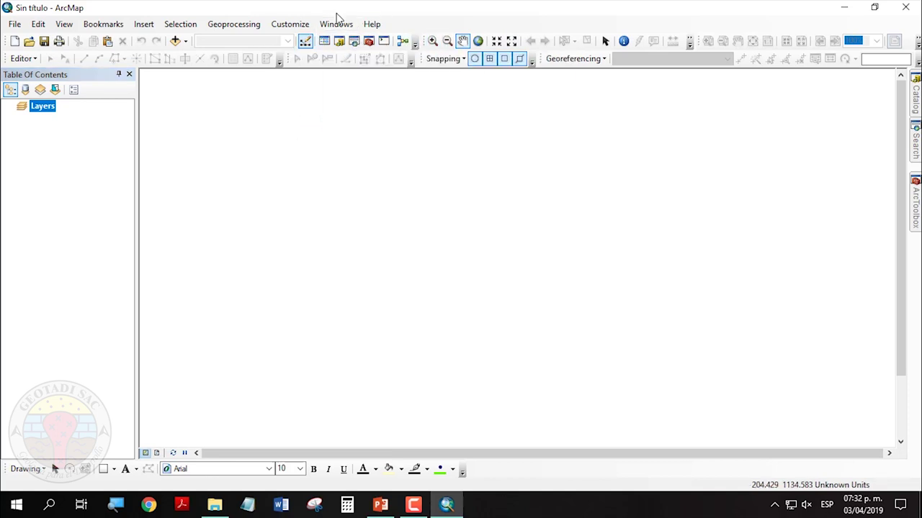
Find the commands containing "xy" in Customize Mode and place Add XY Data from the Tools category beside Add Data on the Standard toolbar.
left_click(288, 25)
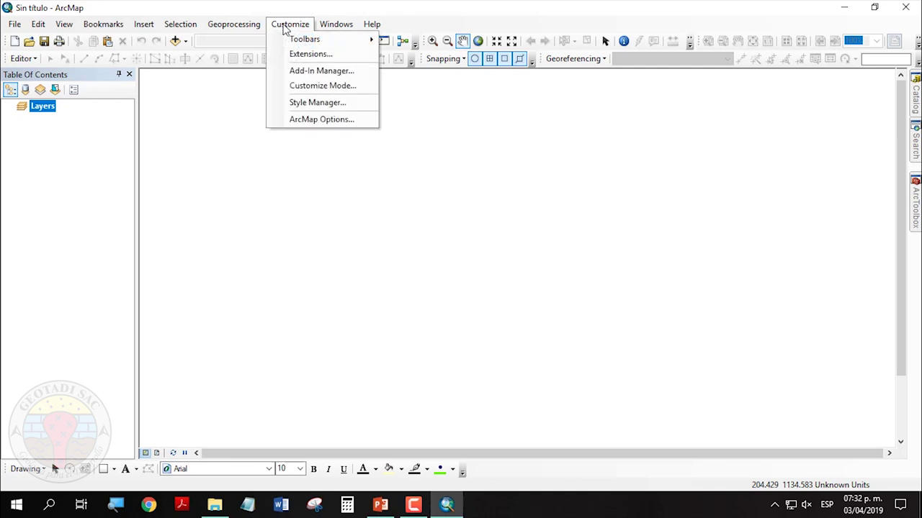
left_click(321, 86)
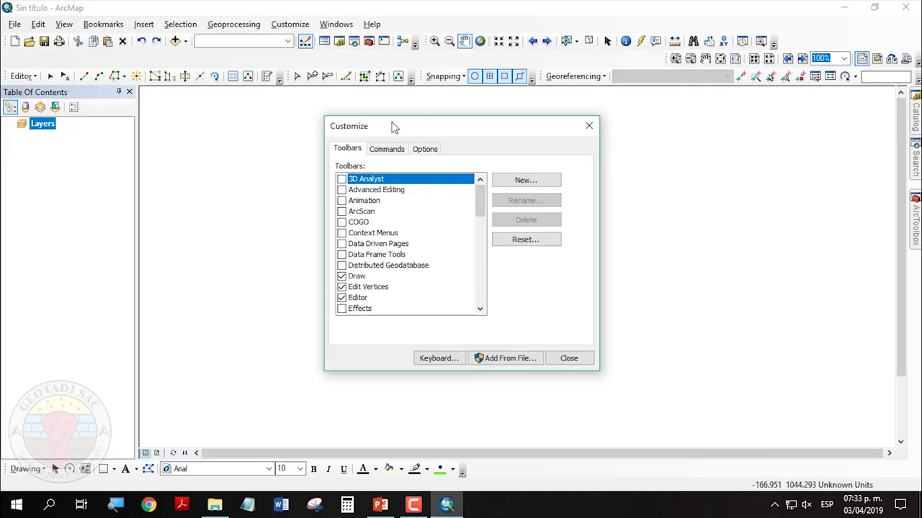
left_click(394, 148)
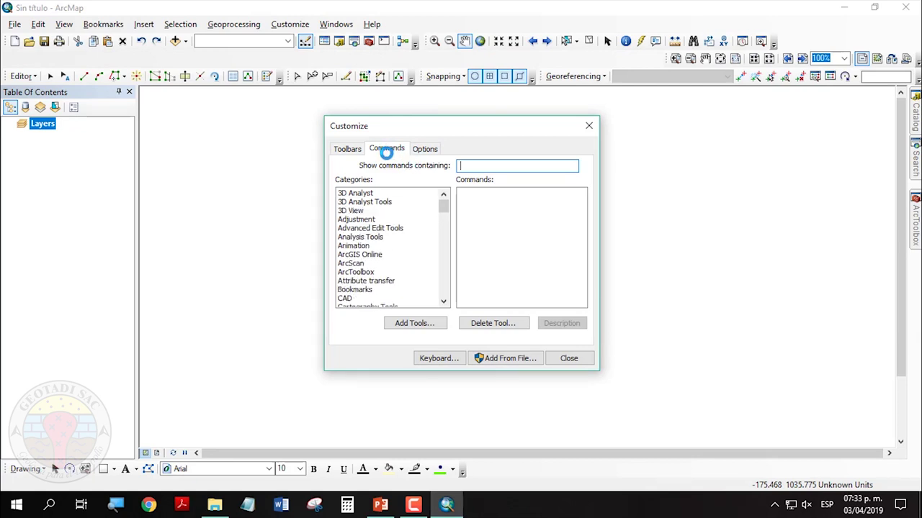
type("xy")
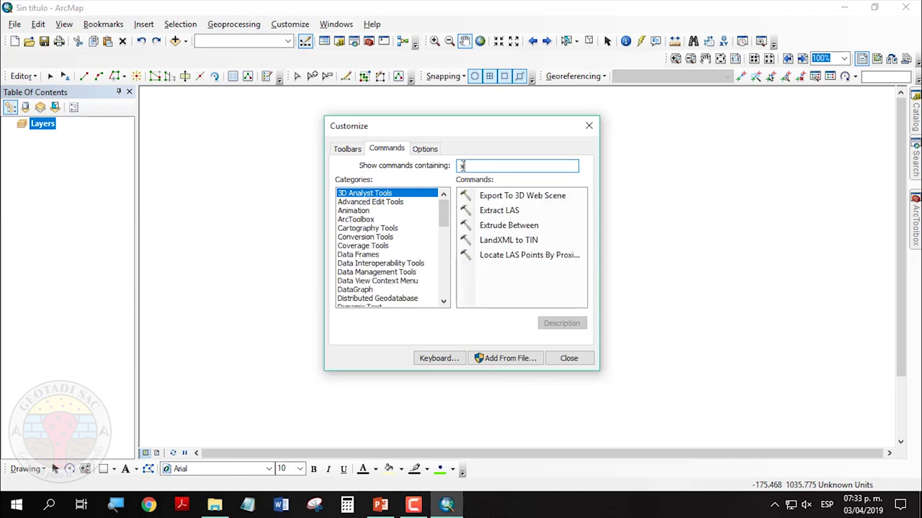
left_click(347, 220)
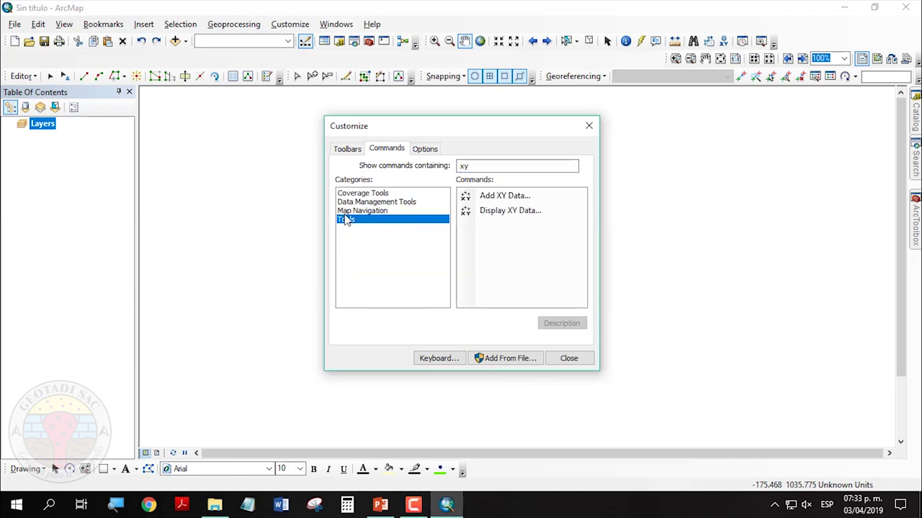
left_click(504, 198)
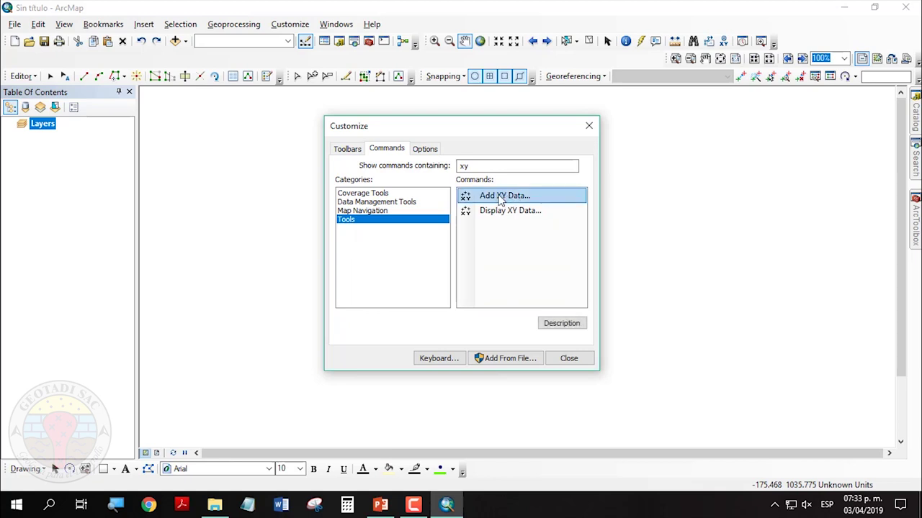
mouse_move(499, 201)
left_mouse_down()
mouse_move(391, 107)
mouse_move(213, 62)
mouse_move(180, 41)
mouse_move(198, 45)
mouse_move(184, 41)
mouse_move(196, 78)
mouse_move(191, 37)
mouse_move(199, 43)
left_mouse_up()
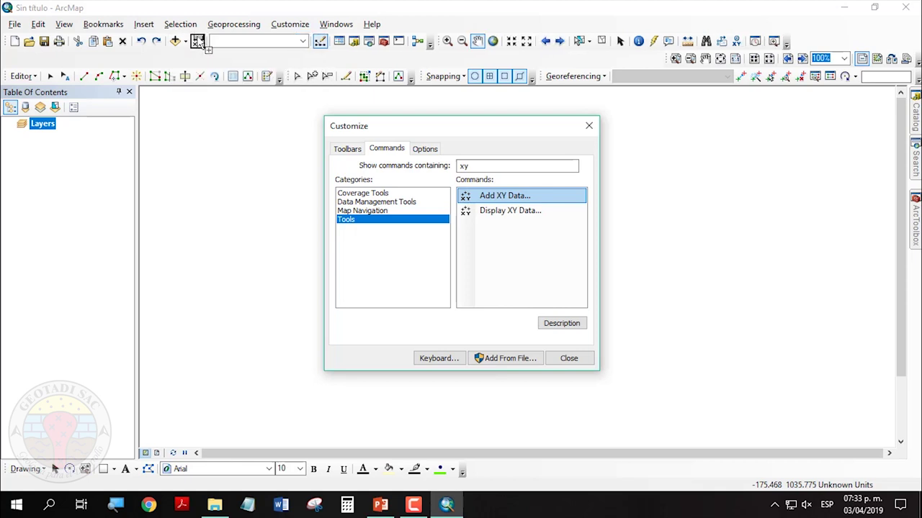
left_click(589, 125)
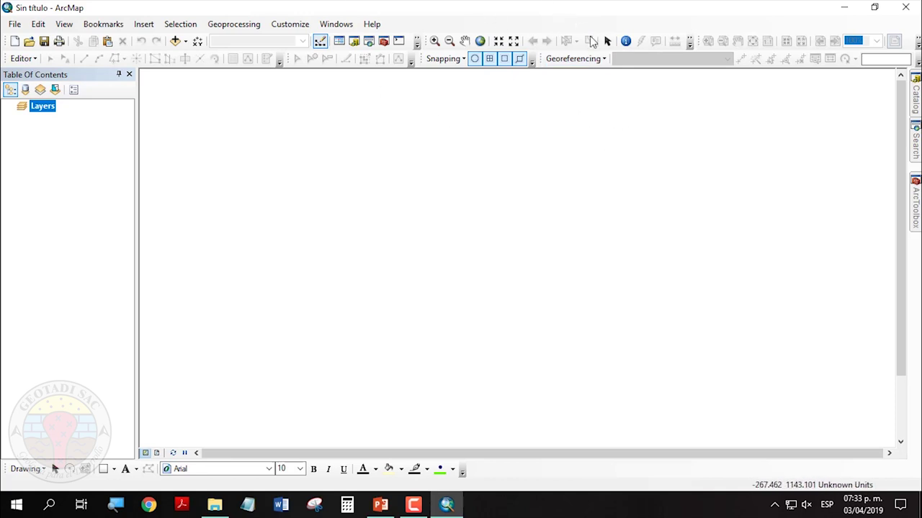
Start saving the map document and create and open a folder named proy1 on the Desktop (Escritorio).
left_click(44, 42)
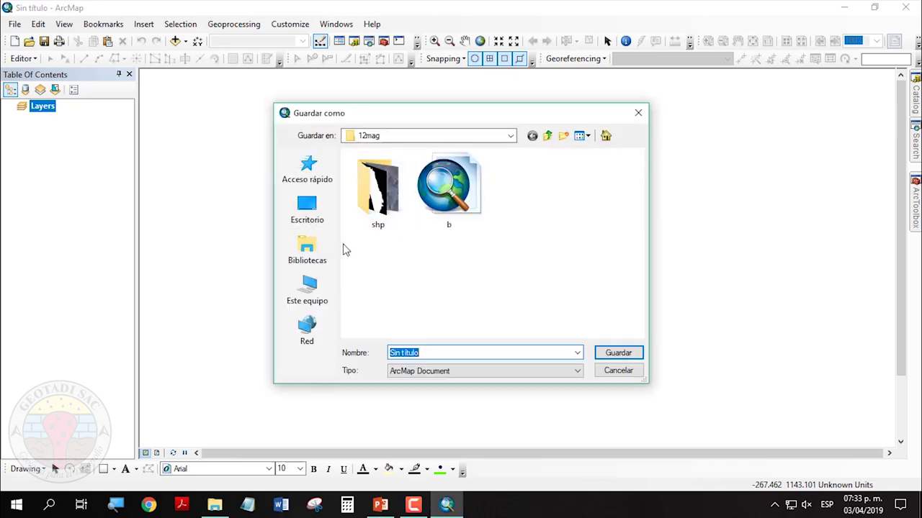
left_click(317, 219)
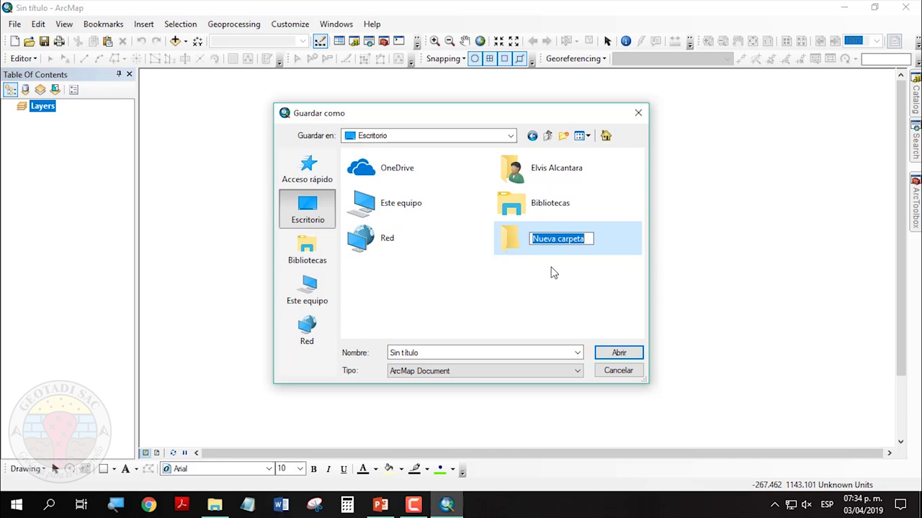
type("pr")
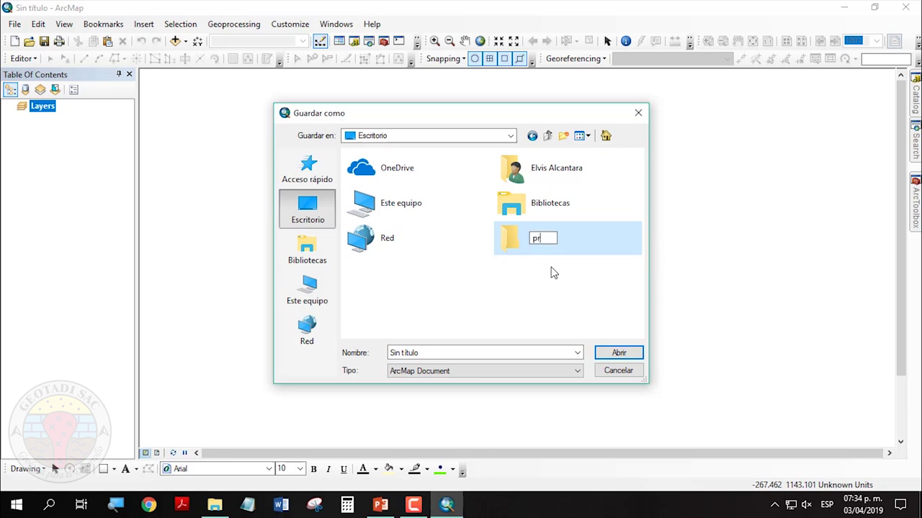
type("oy1")
key("Return")
double_click(566, 250)
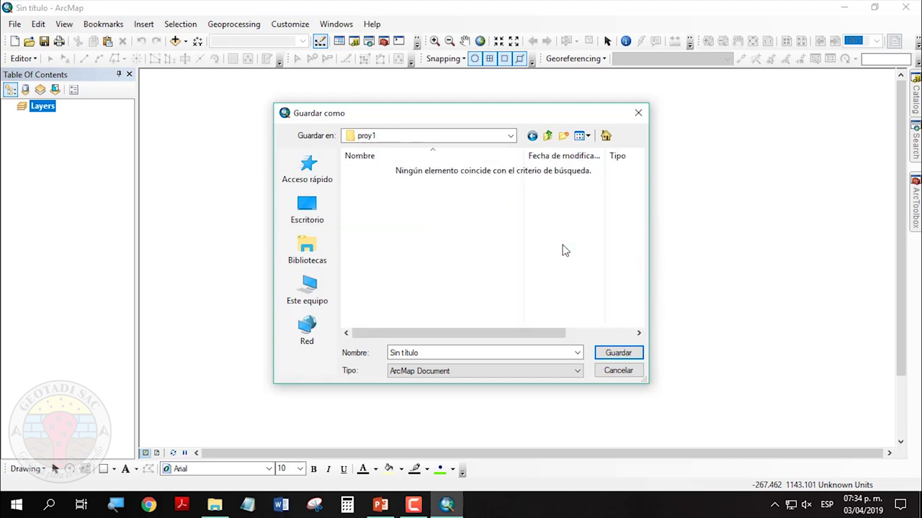
Create a subfolder named shp inside the proy1 folder, keeping proy1 as the save location.
left_click(564, 136)
type("shp")
key("Return")
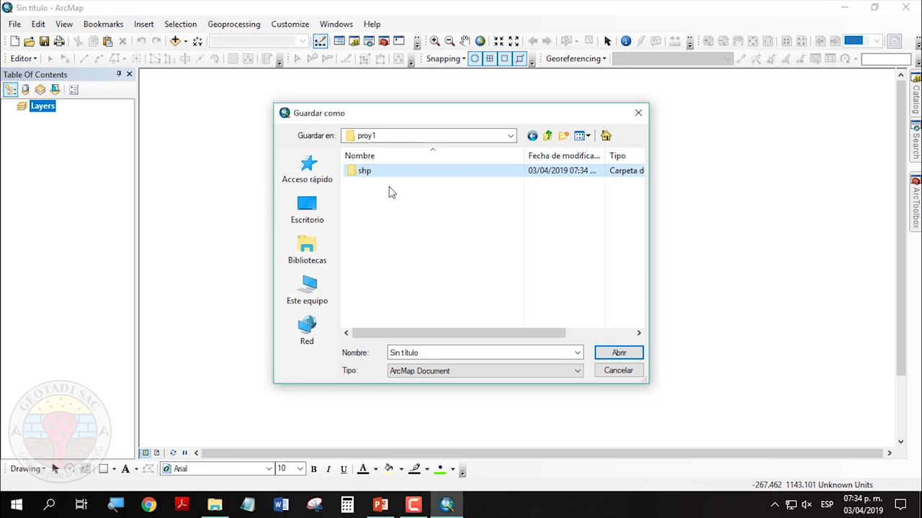
left_click(451, 216)
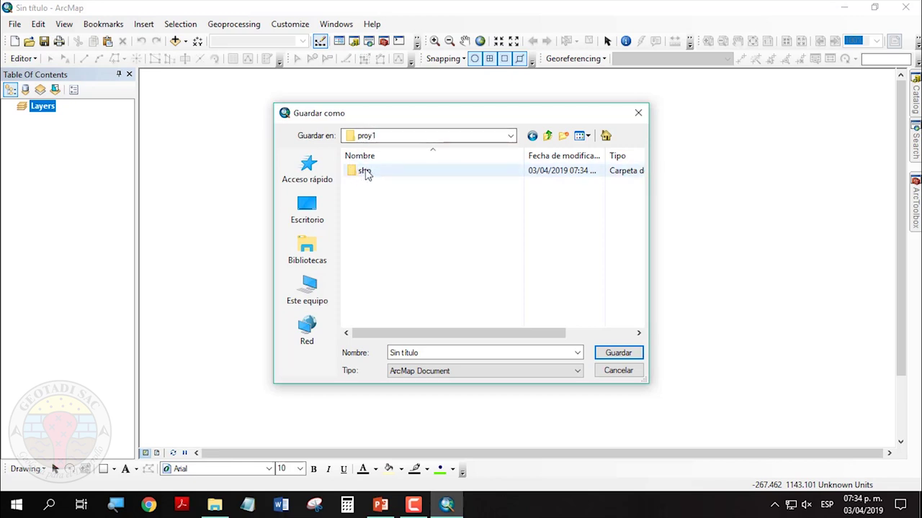
Name the map document base and save it as an ArcMap Document in the proy1 folder.
double_click(445, 353)
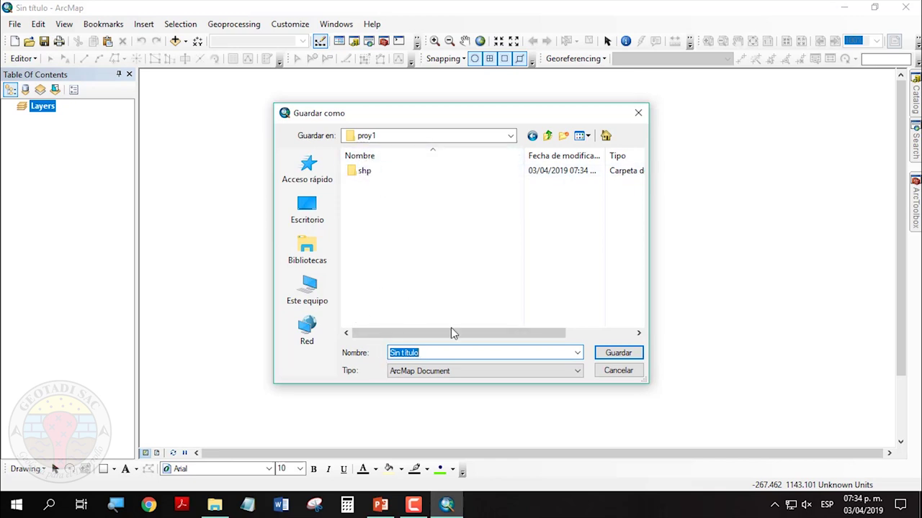
left_click(446, 353)
left_click_drag(420, 354, 357, 352)
type("base")
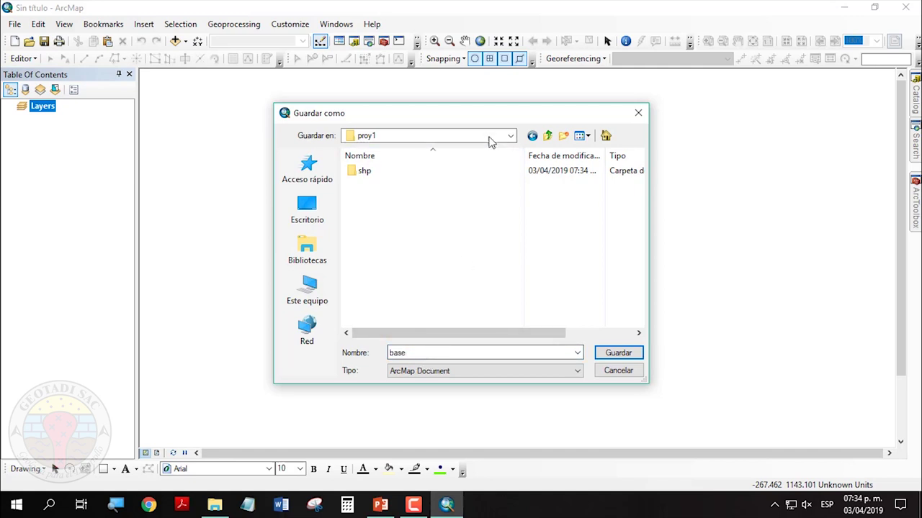
left_click_drag(494, 114, 498, 111)
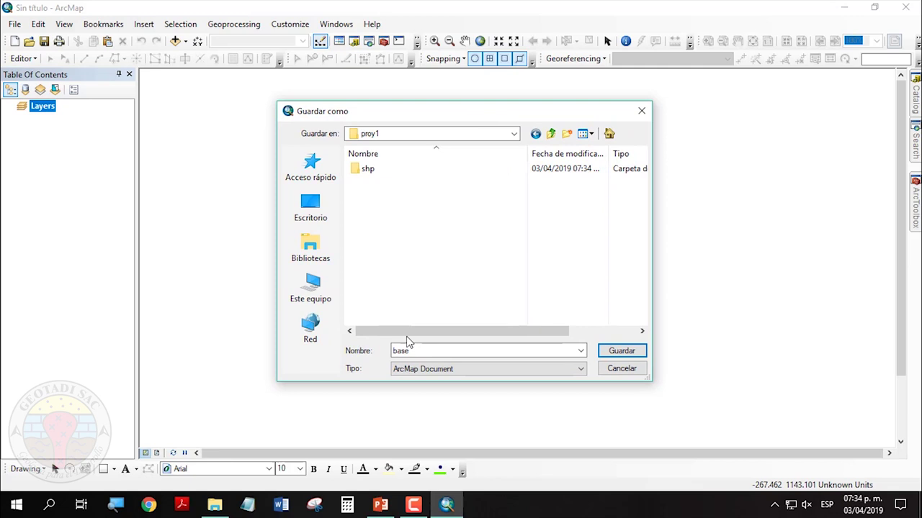
left_click(609, 355)
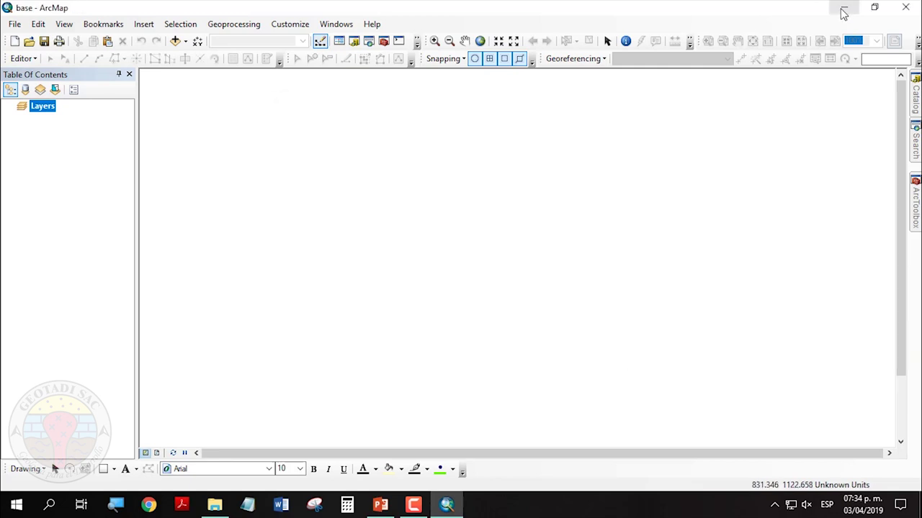
Switch to the Windows desktop, move the proy1 folder towards the middle of the desktop and open it.
left_click(844, 13)
left_click_drag(29, 97, 434, 157)
double_click(430, 157)
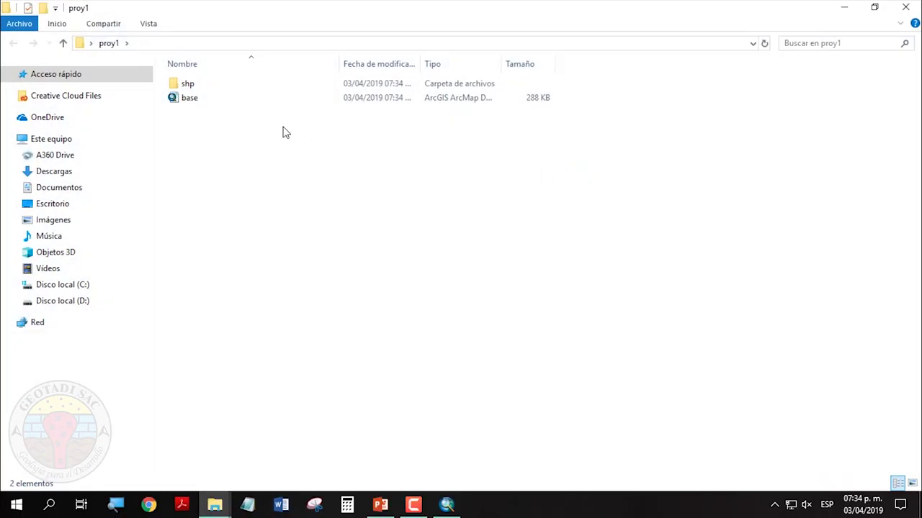
Examine the file type and extension in the properties of the base file, closing the properties at the end.
left_click(192, 103)
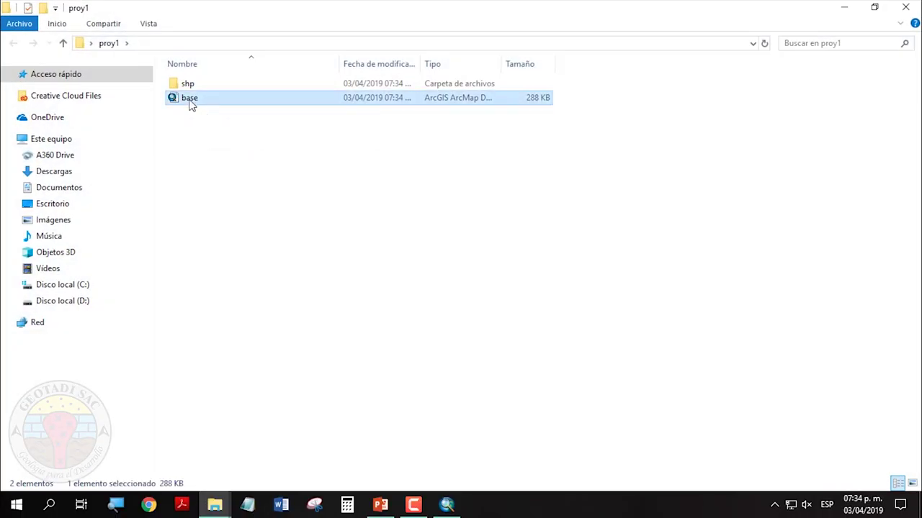
right_click(191, 102)
left_click(245, 480)
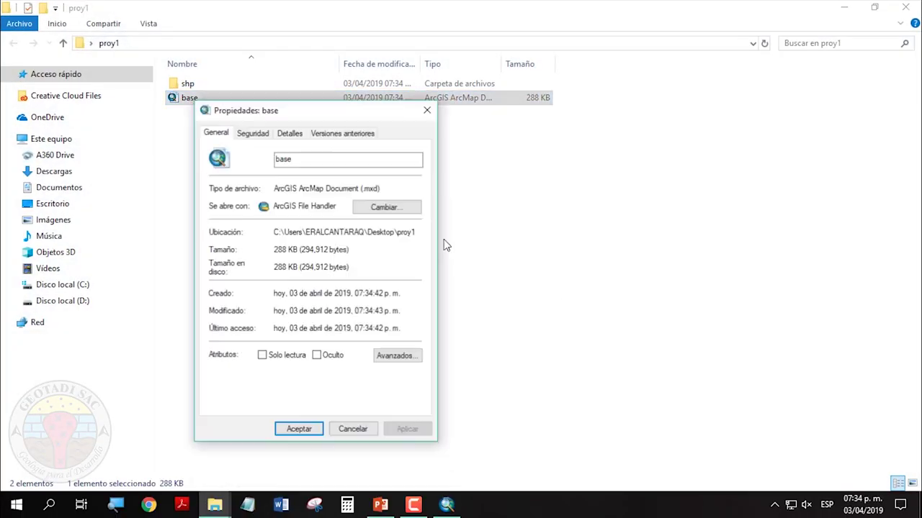
left_click_drag(317, 114, 366, 103)
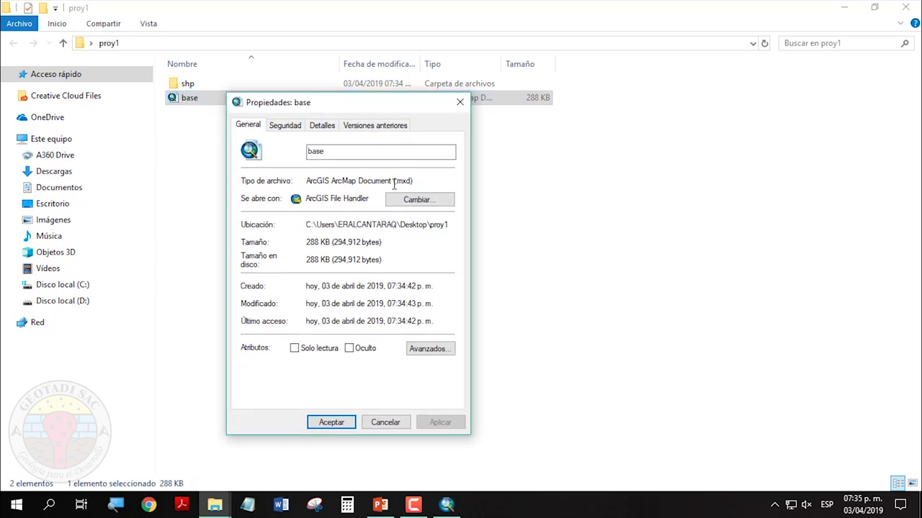
left_click(416, 181)
left_click_drag(399, 182, 413, 182)
left_click(415, 181)
left_click_drag(401, 183, 416, 182)
left_click(460, 102)
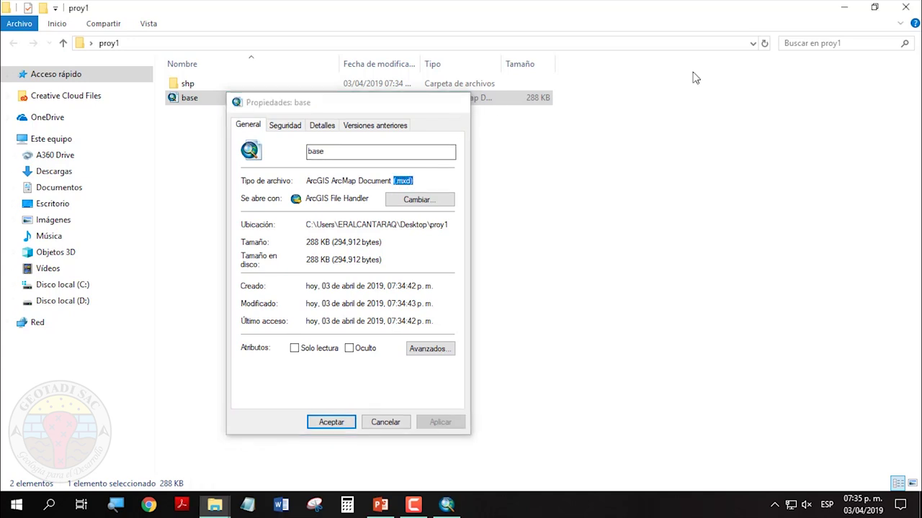
Search the proy1 folder for *.mxd files and close the folder window.
left_click(807, 45)
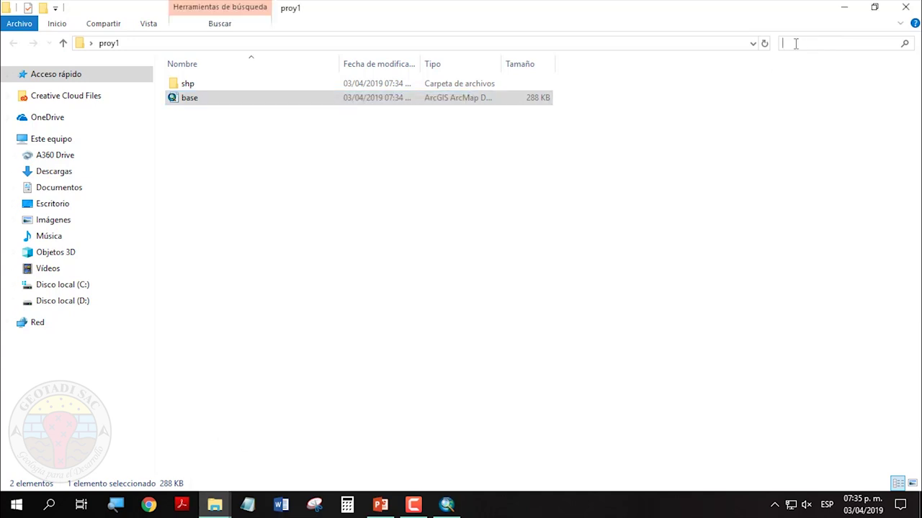
type("*.m")
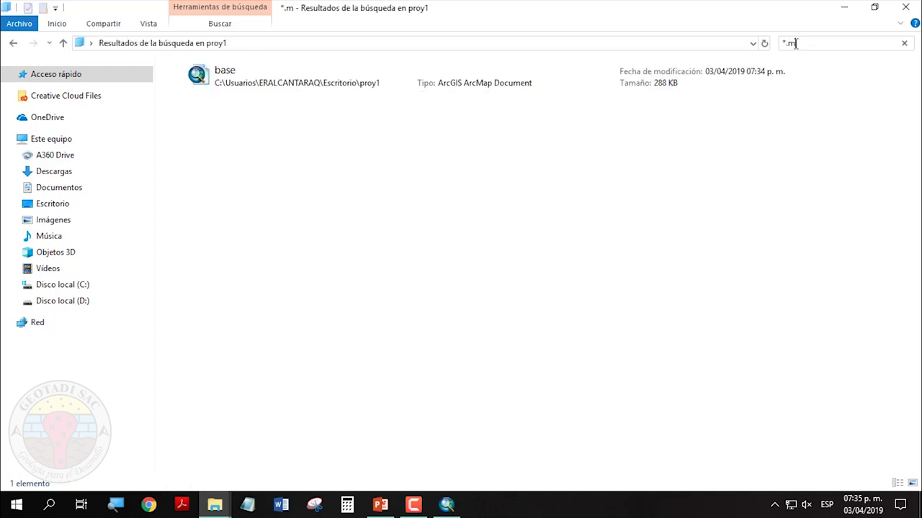
type("xd")
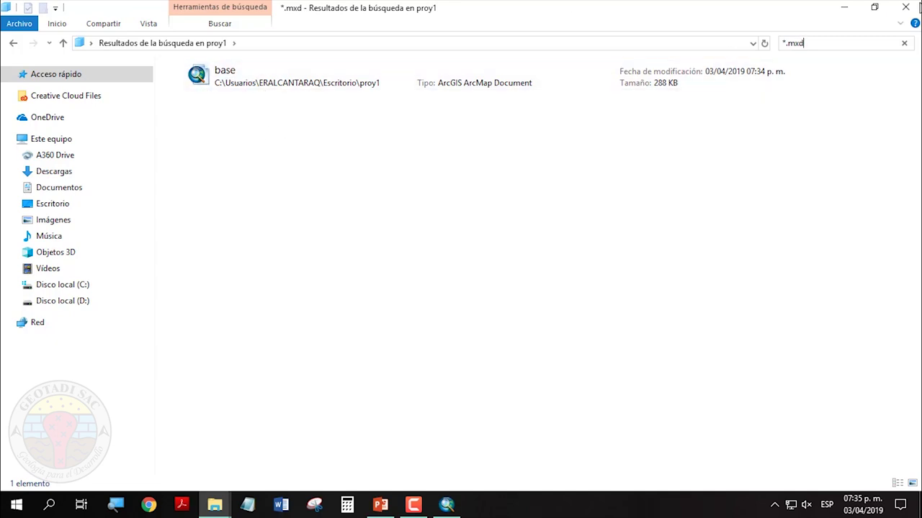
left_click(917, 3)
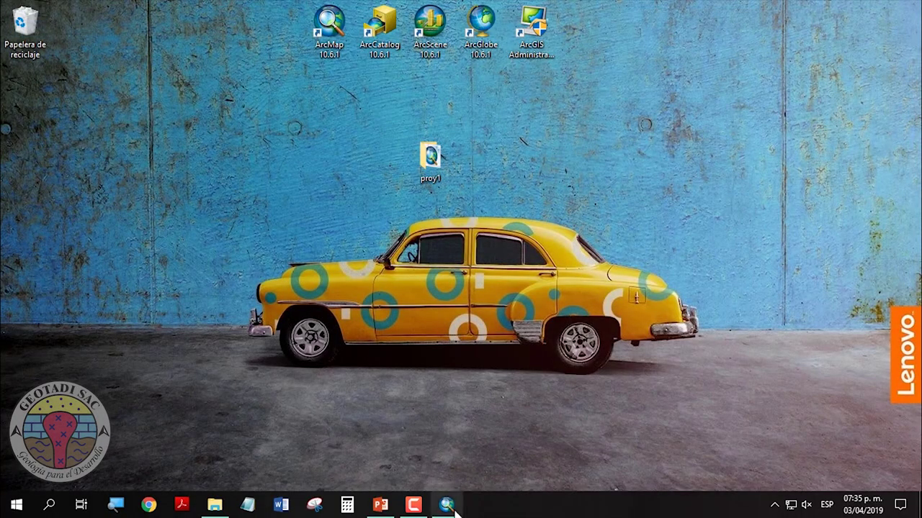
Switch back to ArcMap and examine the contents of the Home folder in the Catalog, including shp.
left_click(447, 506)
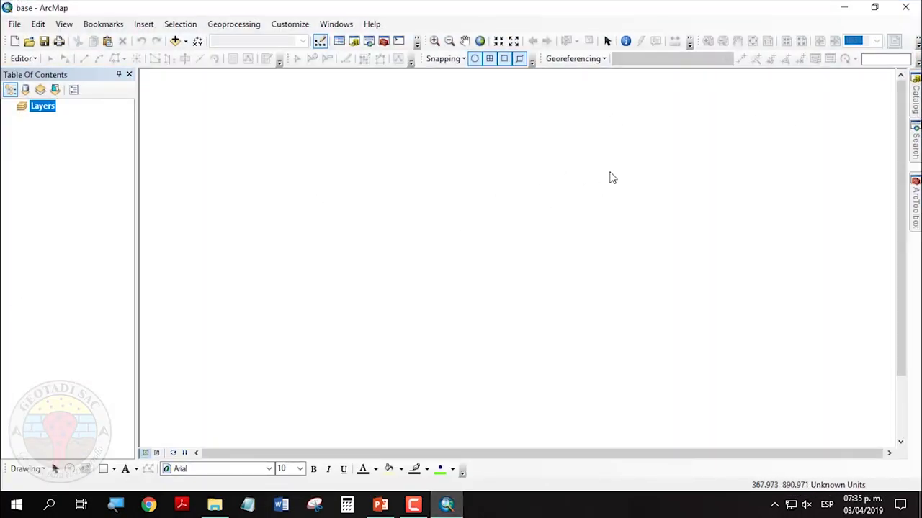
left_click(915, 97)
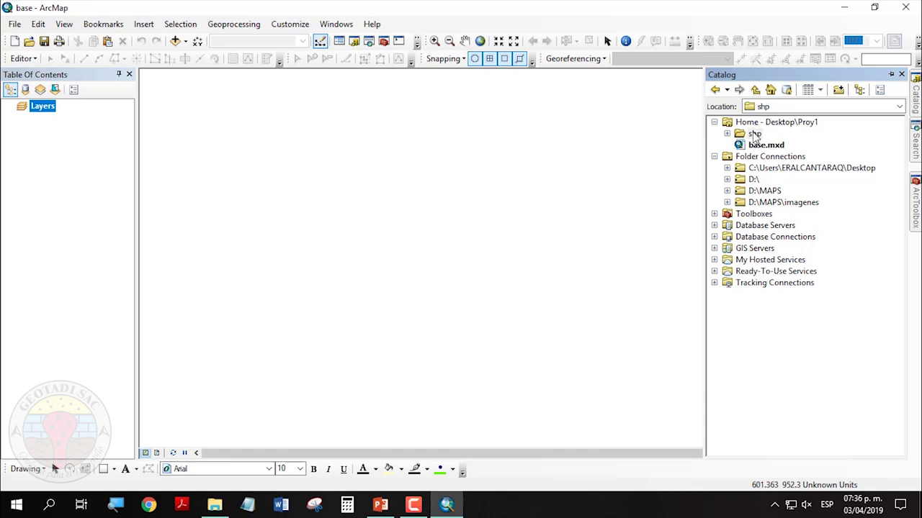
left_click(753, 134)
Disconnect the Desktop, D:\, D:\MAPS and D:\MAPS\imagenes folders from Folder Connections in the Catalog.
left_click(788, 172)
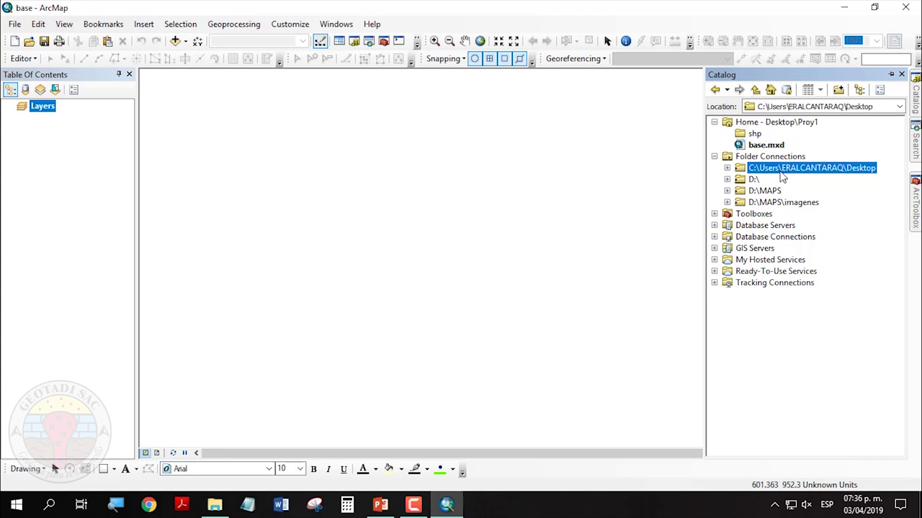
right_click(770, 171)
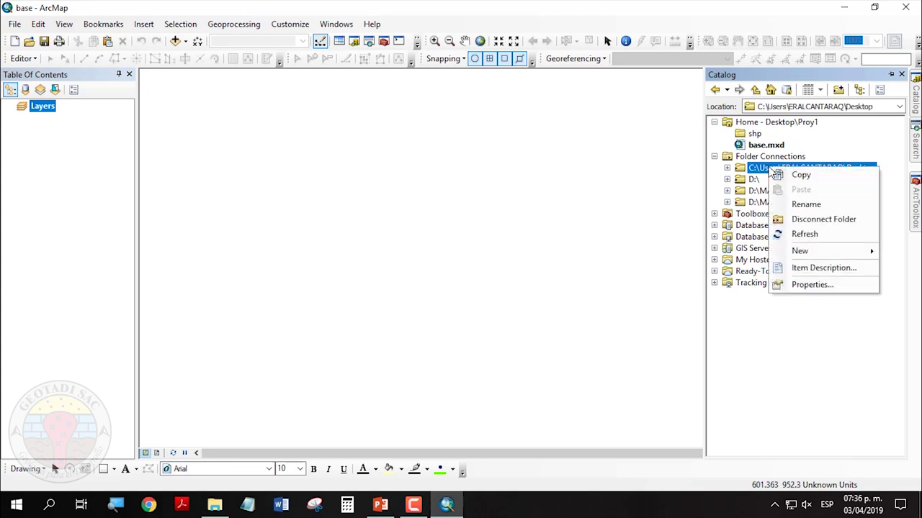
right_click(754, 170)
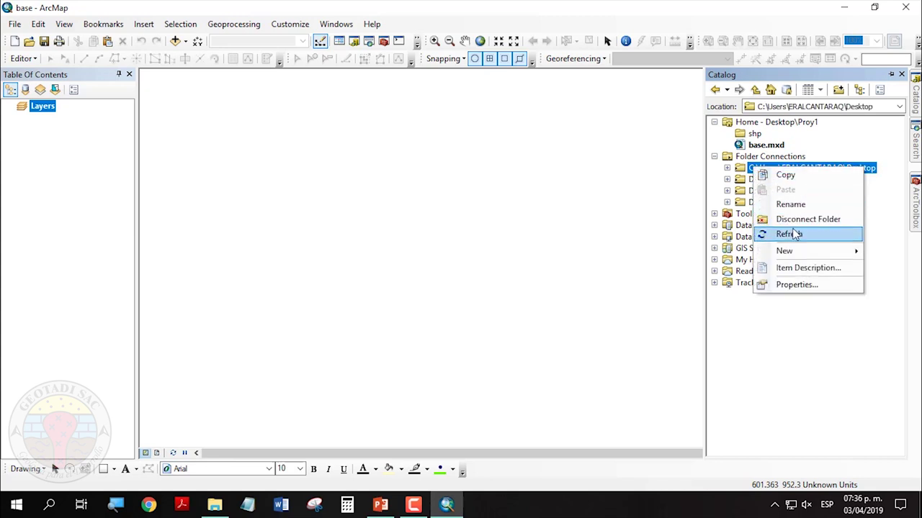
left_click(818, 221)
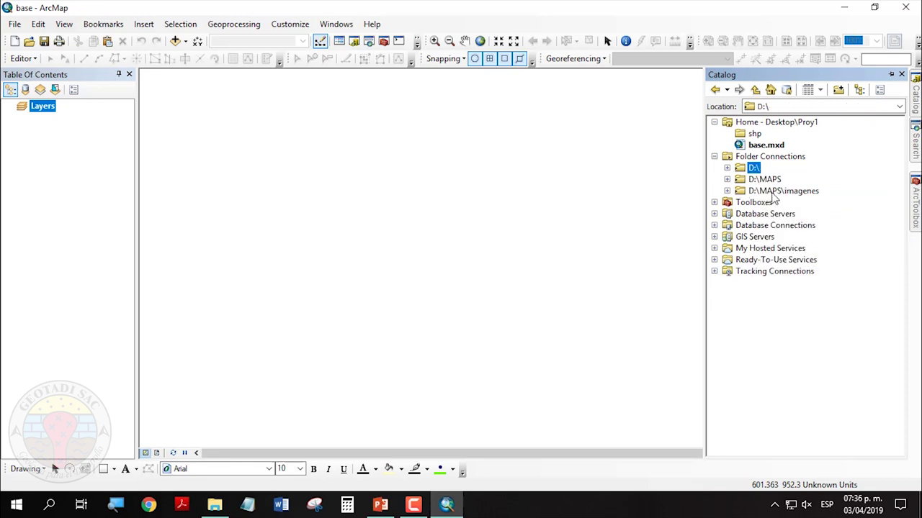
right_click(757, 170)
left_click(793, 222)
right_click(757, 170)
left_click(807, 221)
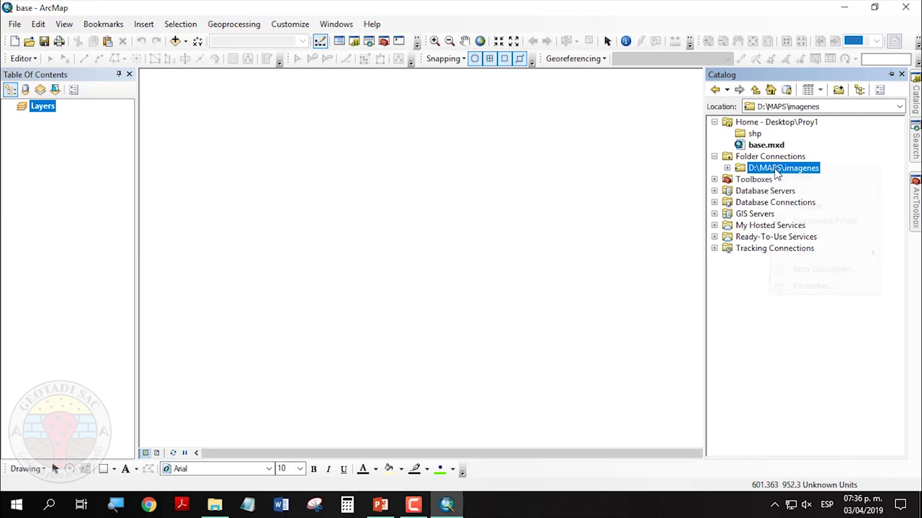
right_click(765, 169)
left_click(819, 218)
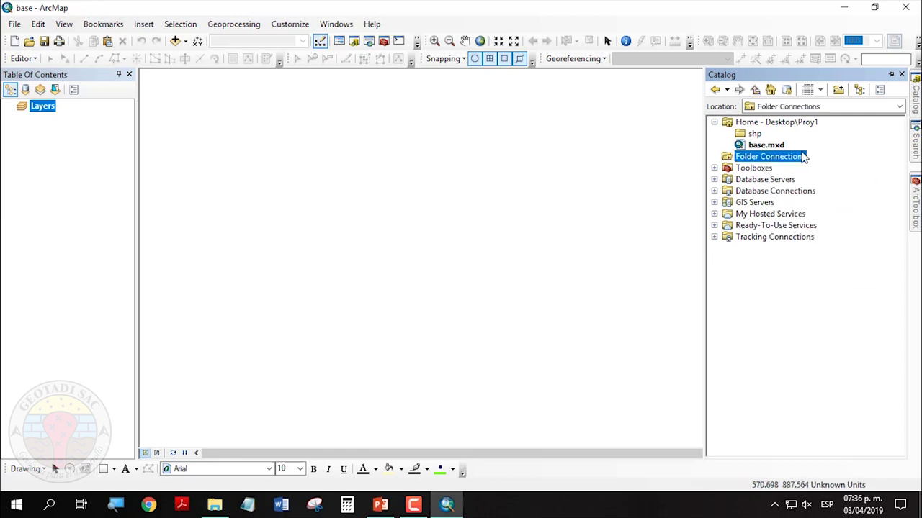
Add a folder connection to the Desktop (Escritorio) in the Catalog.
left_click(769, 146)
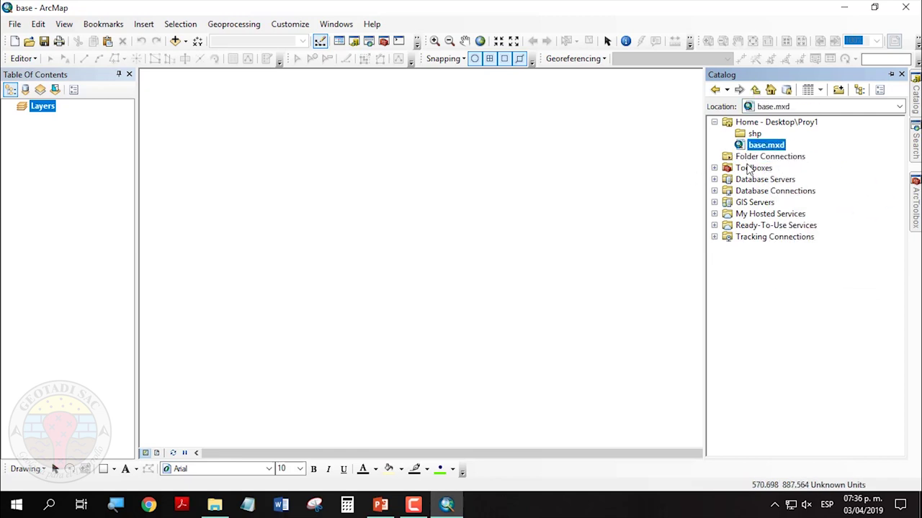
left_click(762, 158)
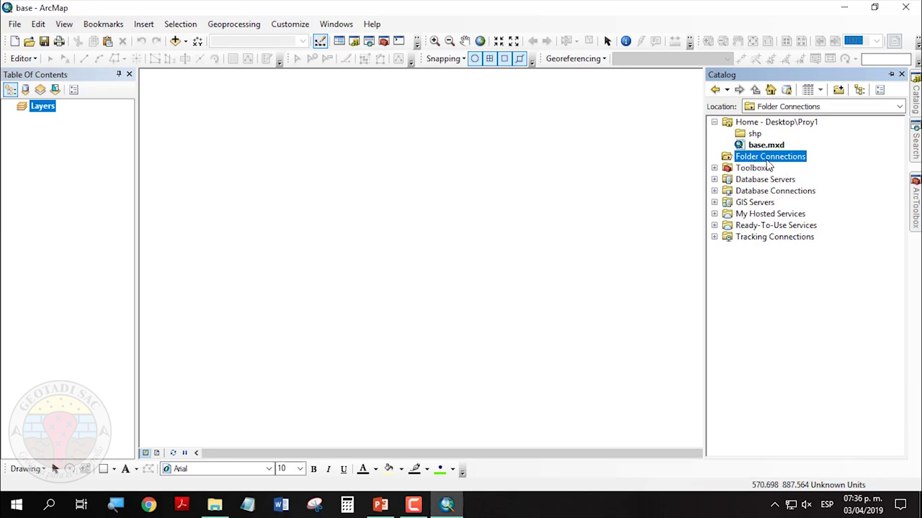
right_click(753, 161)
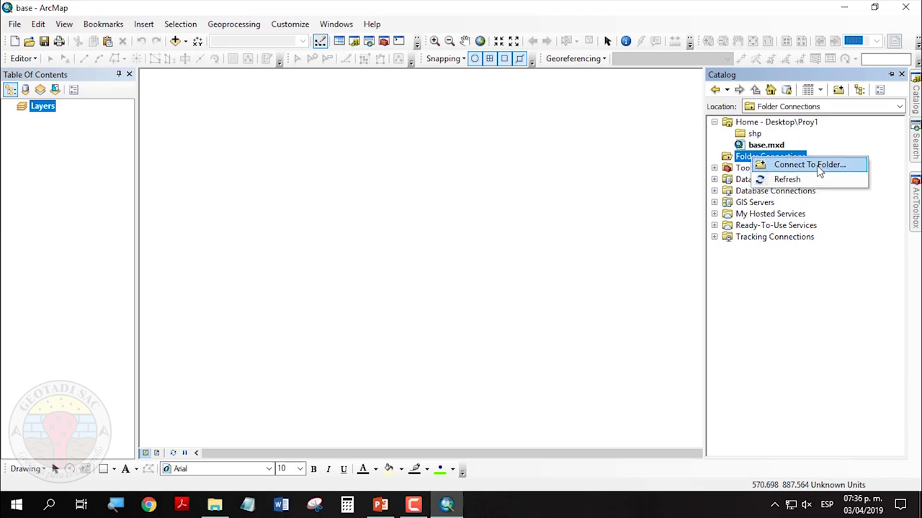
left_click(818, 169)
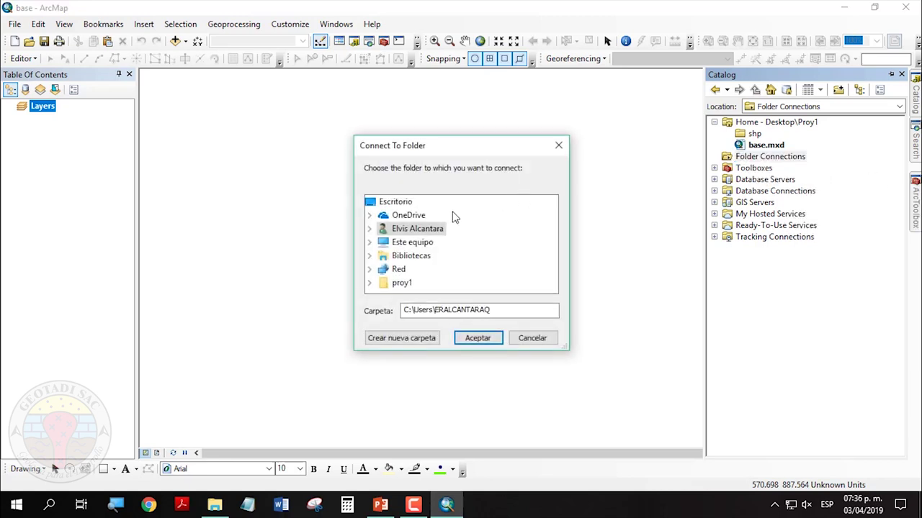
left_click(395, 204)
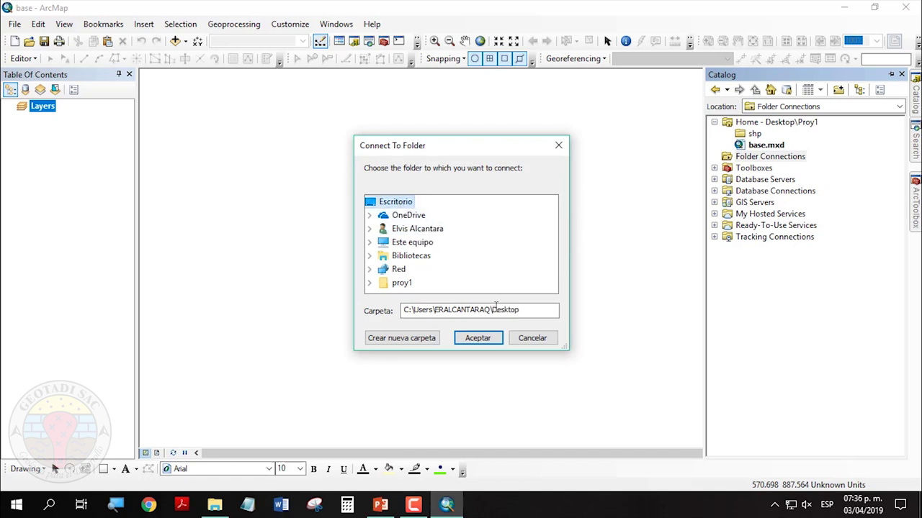
left_click(482, 338)
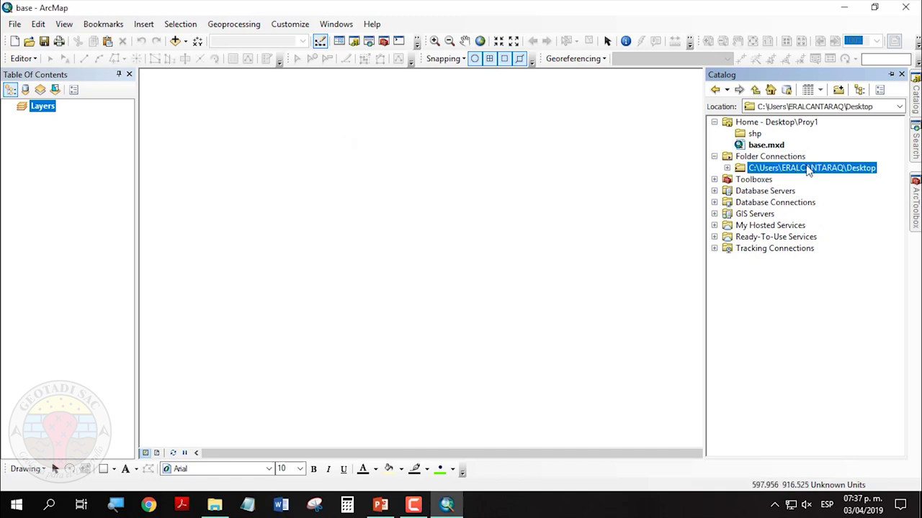
Add a folder connection to the local disk C: found under Este equipo.
left_click(743, 158)
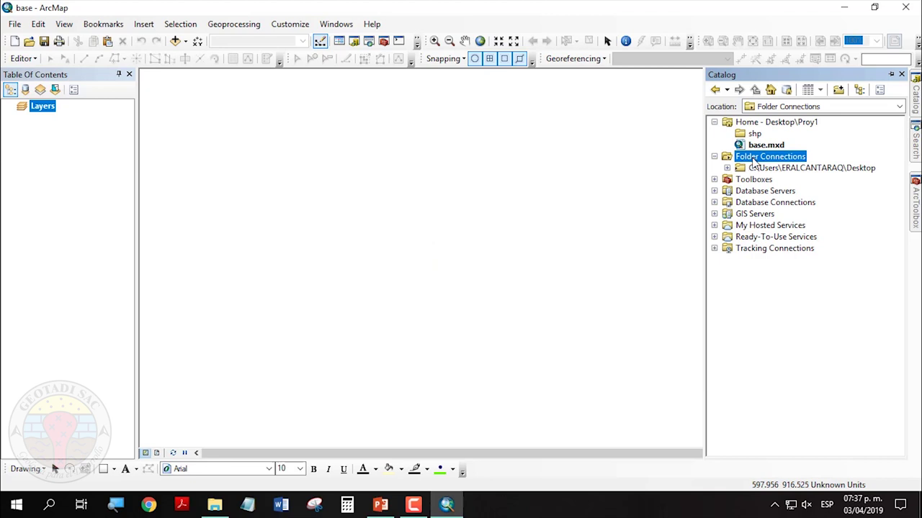
right_click(754, 163)
left_click(801, 168)
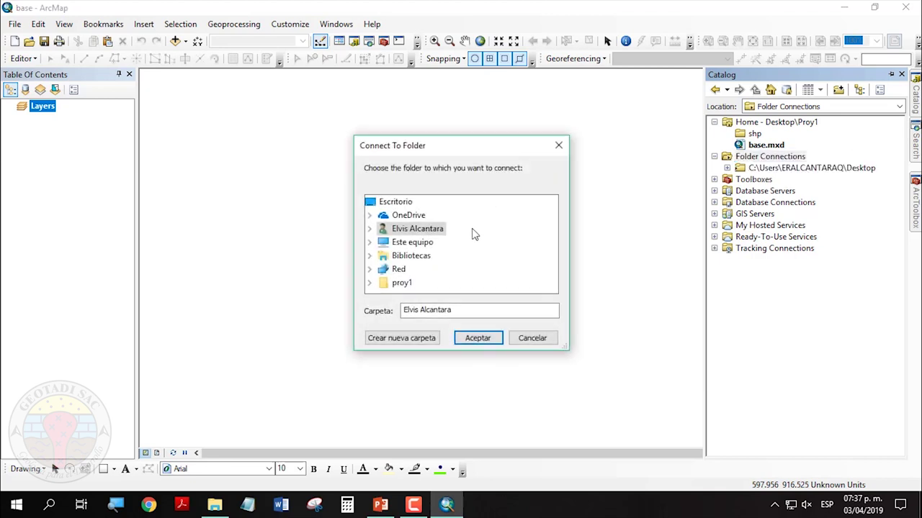
left_click(370, 243)
scroll(412, 240, "down", 3)
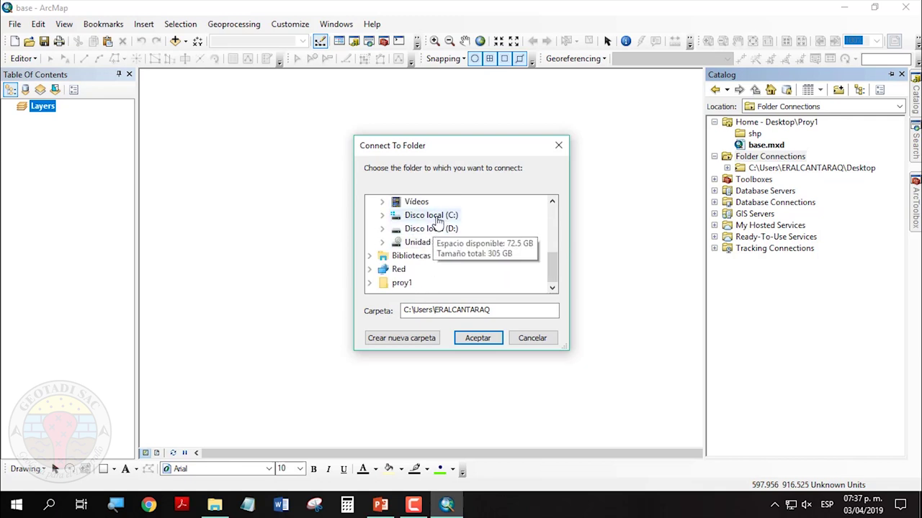
double_click(432, 216)
left_click(479, 337)
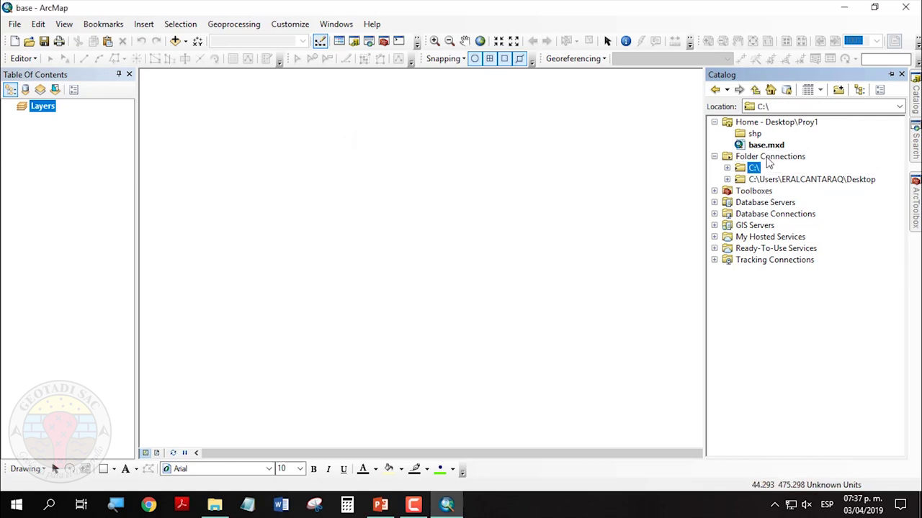
Add a folder connection to the local disk D: found under Este equipo.
right_click(768, 156)
left_click(815, 166)
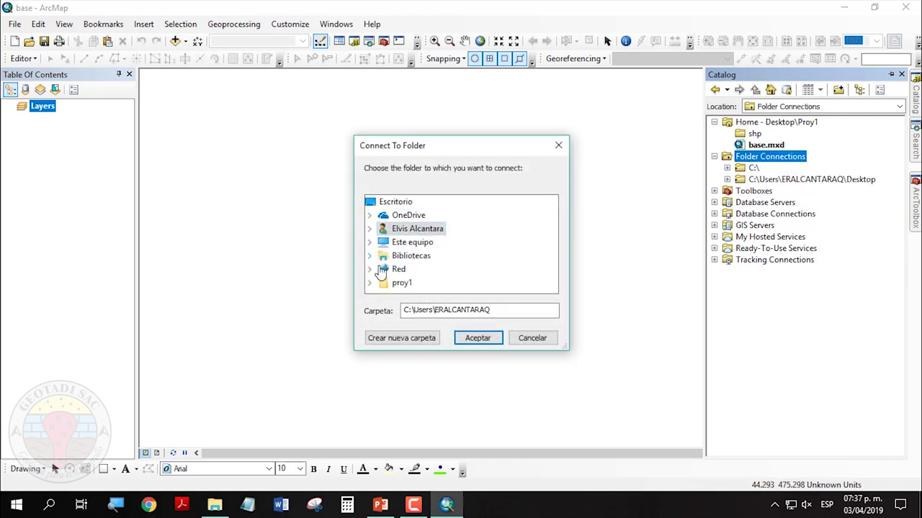
left_click(369, 242)
scroll(425, 241, "down", 5)
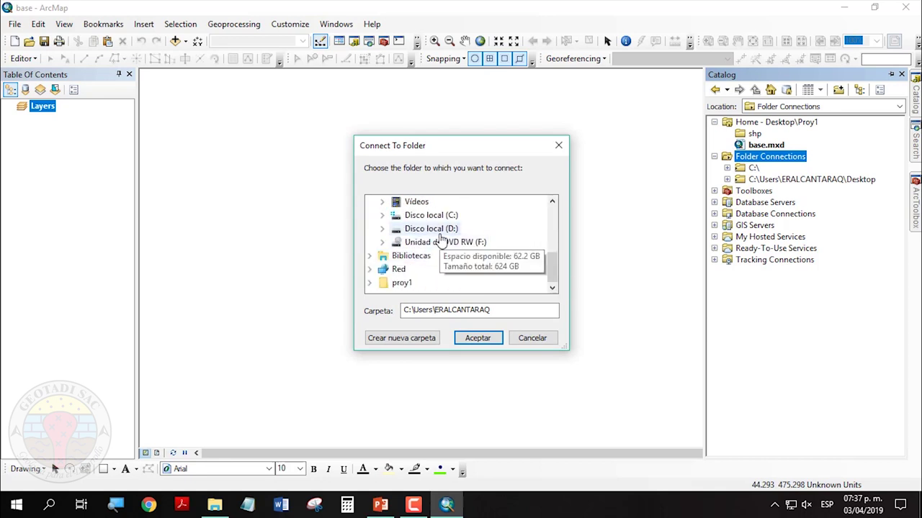
double_click(436, 229)
left_click(477, 338)
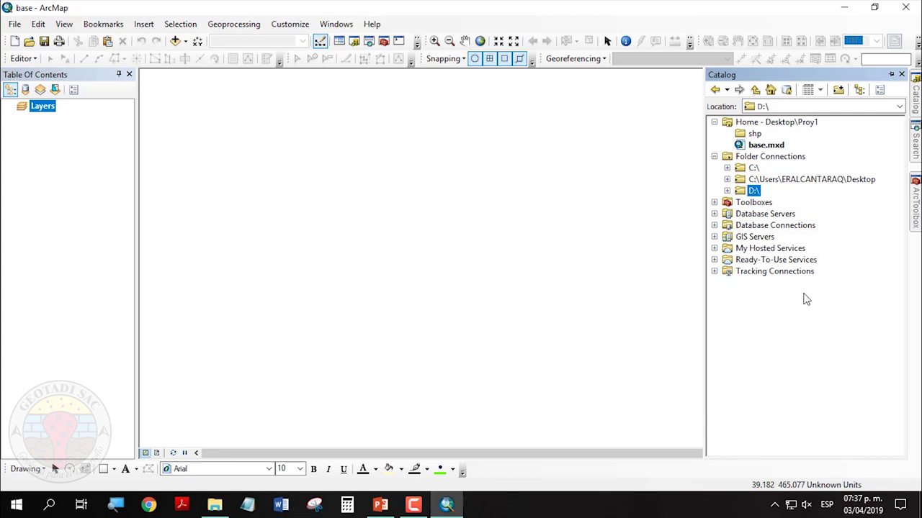
right_click(752, 193)
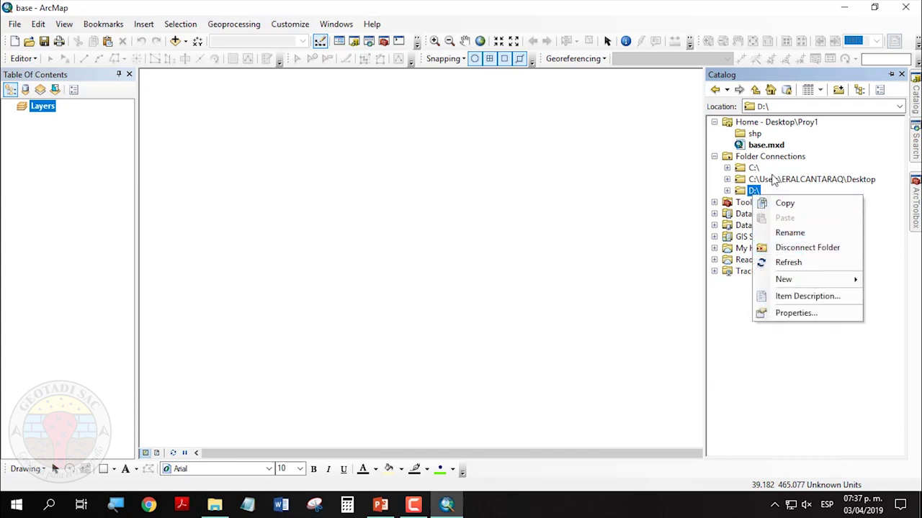
left_click(758, 158)
left_click(715, 157)
left_click(715, 158)
left_click(768, 123)
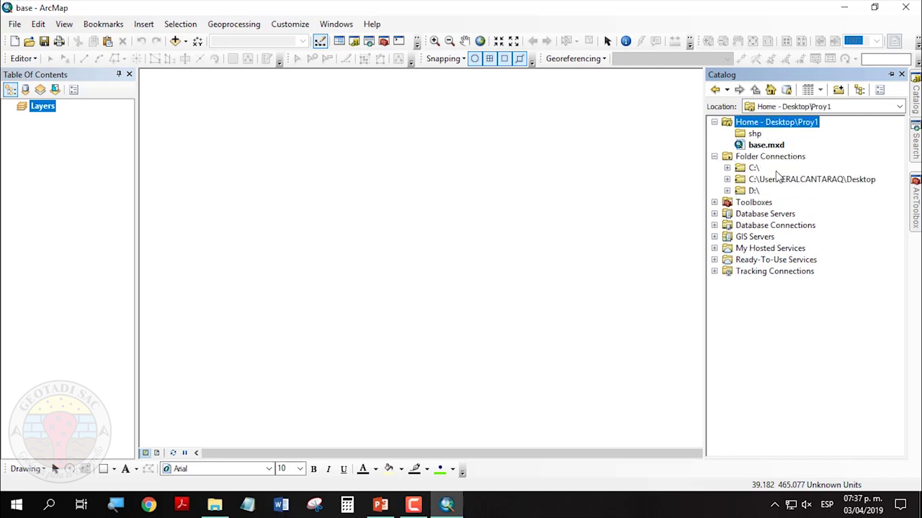
Start a new shapefile in the shp folder of the Home directory, named polig, with the Polygon feature type.
left_click(755, 135)
right_click(754, 135)
mouse_move(800, 215)
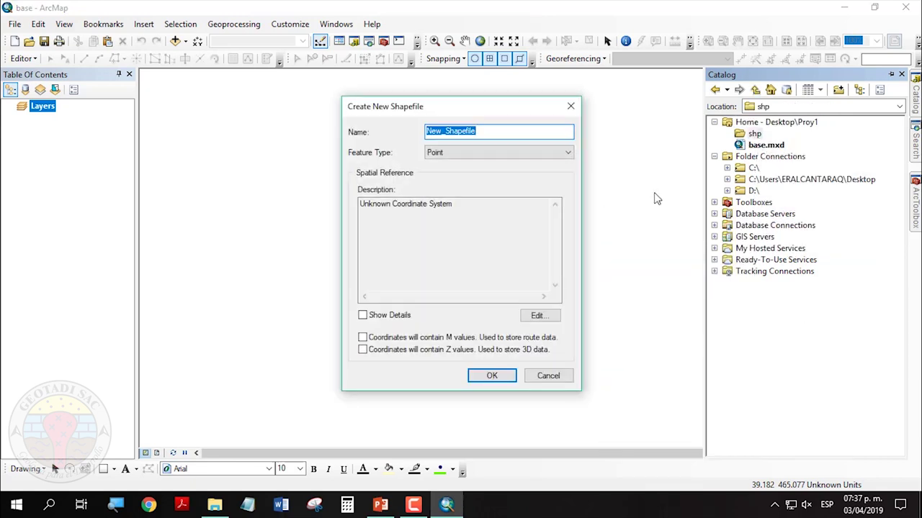
left_click(490, 131)
double_click(496, 132)
type("polig")
left_click(457, 154)
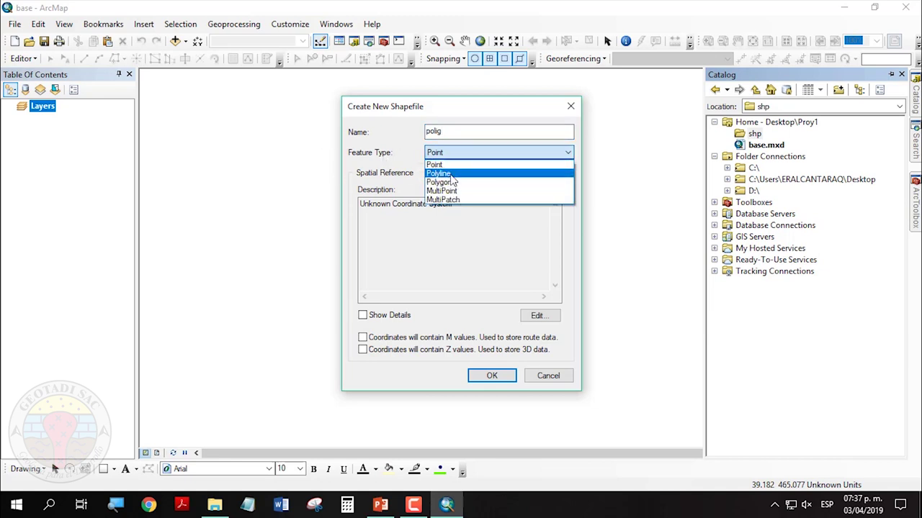
left_click(451, 184)
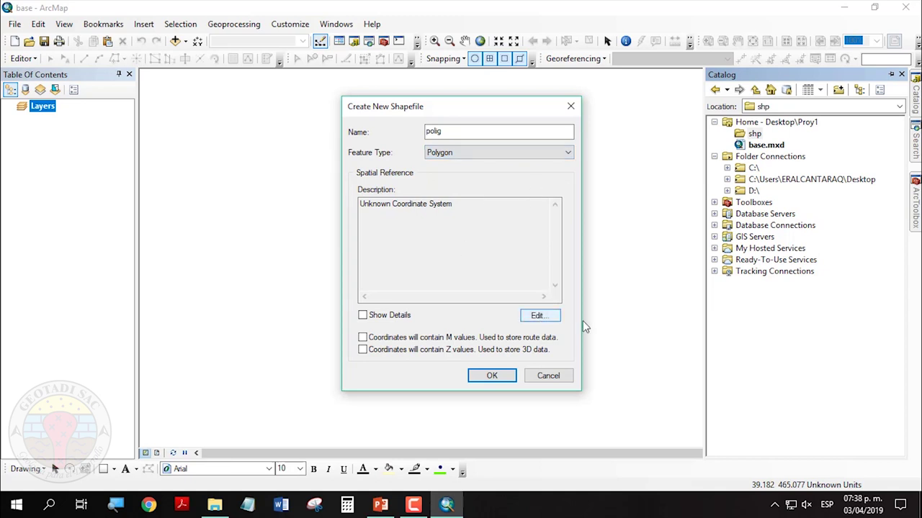
Open the shapefile's spatial reference for editing and remove WGS 1984 UTM Zone 17S from the favorite coordinate systems.
left_click_drag(473, 107, 385, 107)
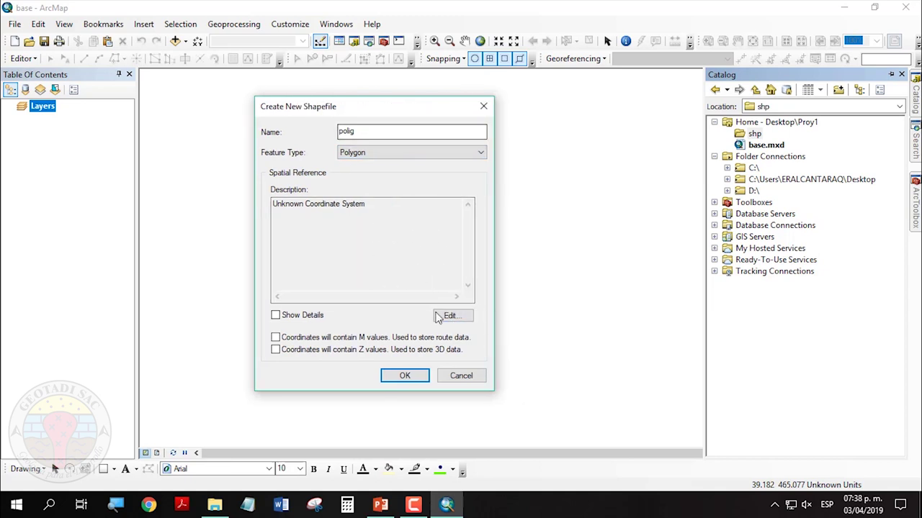
left_click(453, 315)
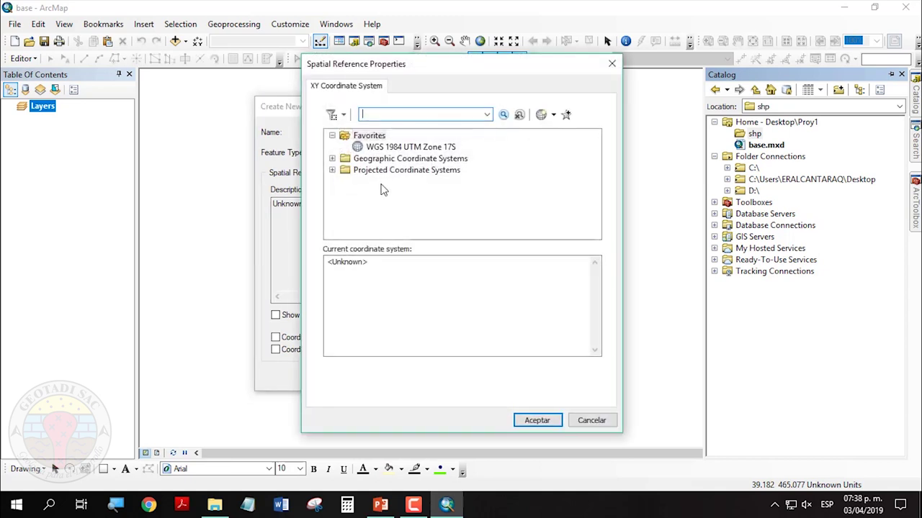
left_click(412, 148)
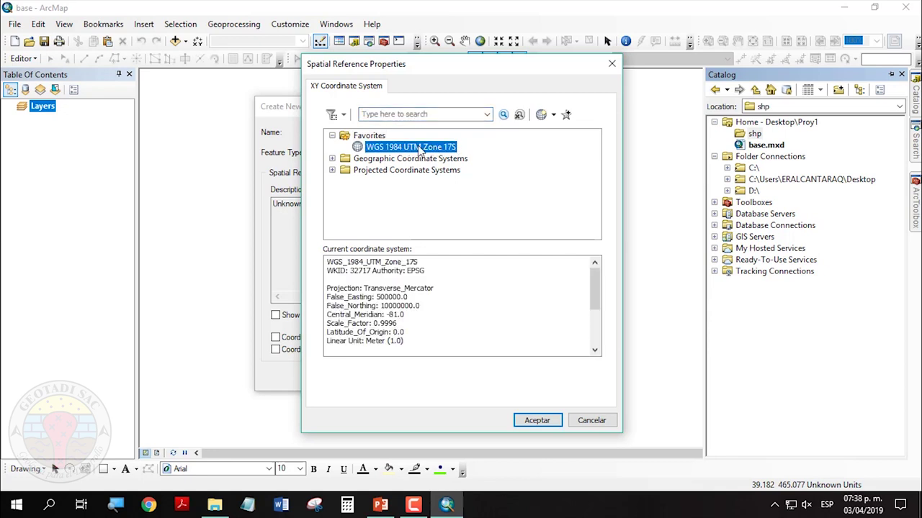
left_click(332, 135)
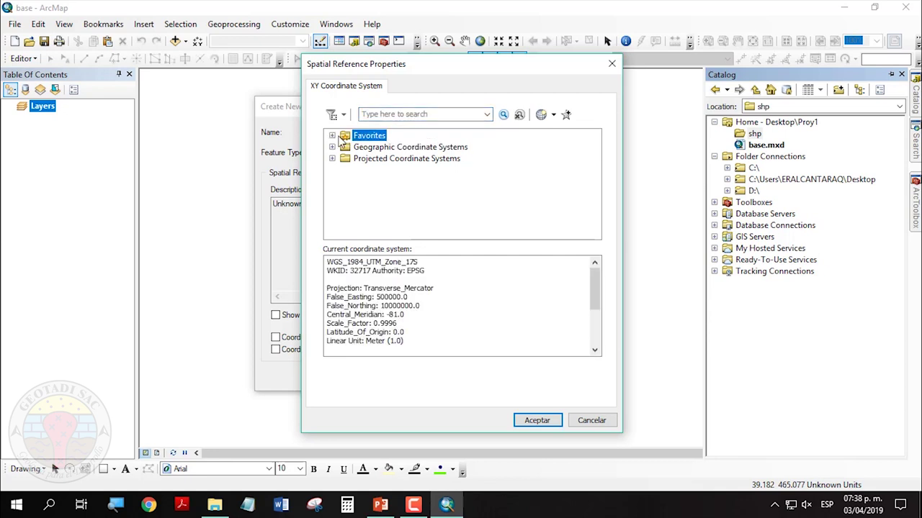
left_click(332, 135)
left_click(398, 147)
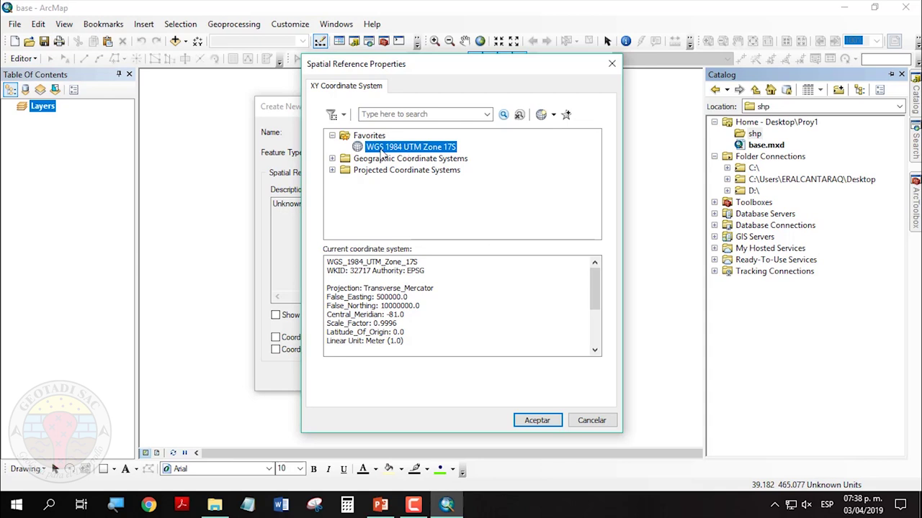
right_click(409, 150)
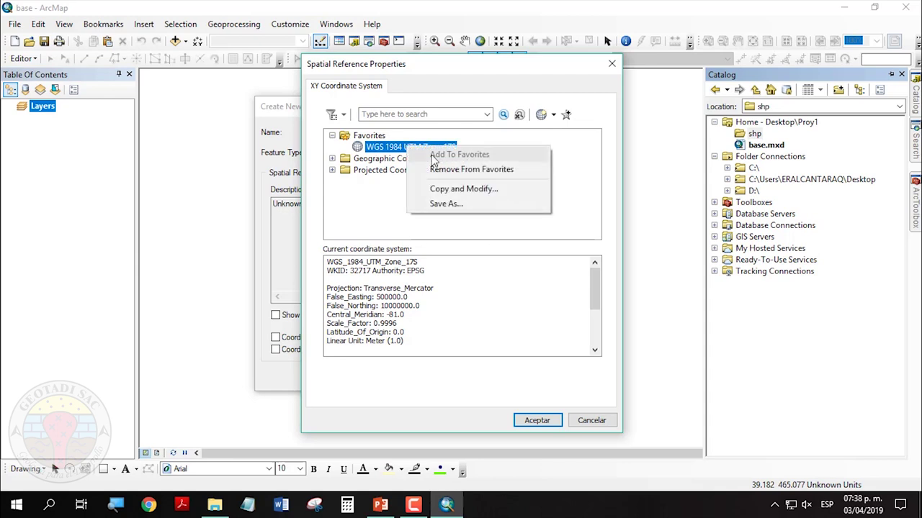
left_click(470, 171)
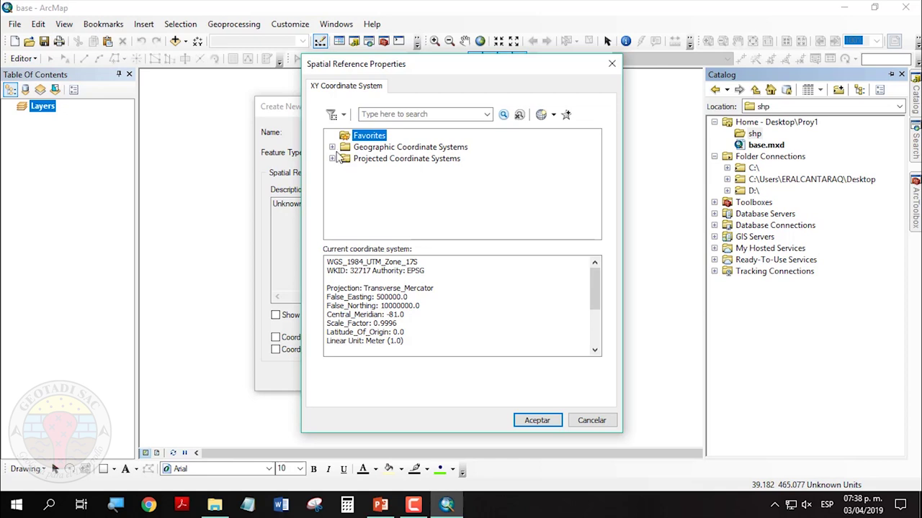
left_click(332, 147)
left_click(331, 147)
left_click(333, 147)
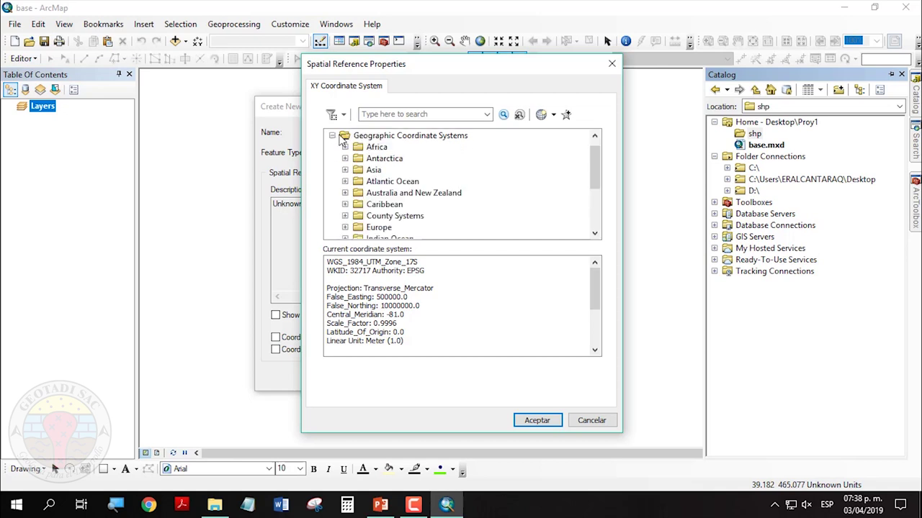
left_click(332, 136)
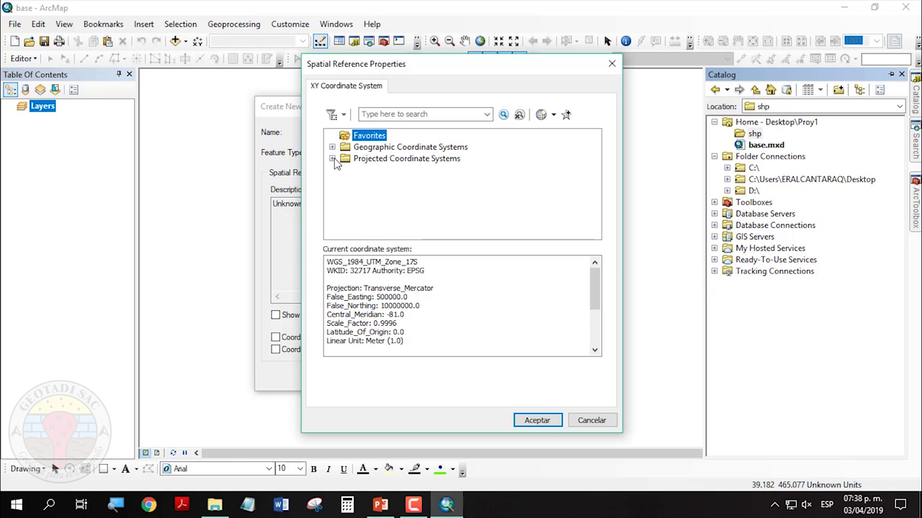
Add WGS 1984 UTM Zone 17S to the favorites, from the projected UTM systems for WGS 1984, Southern Hemisphere.
left_click(332, 158)
left_click(332, 136)
left_click(333, 159)
scroll(360, 210, "down", 2)
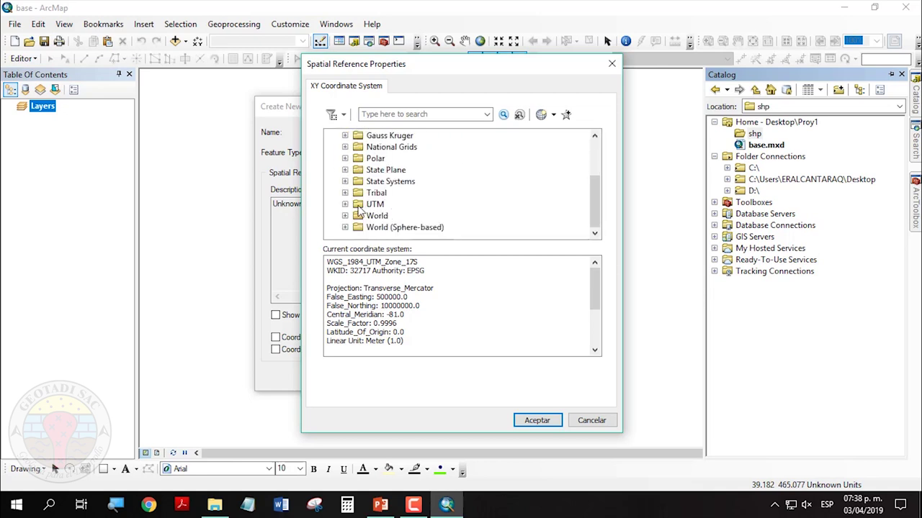
left_click(344, 209)
scroll(346, 209, "down", 3)
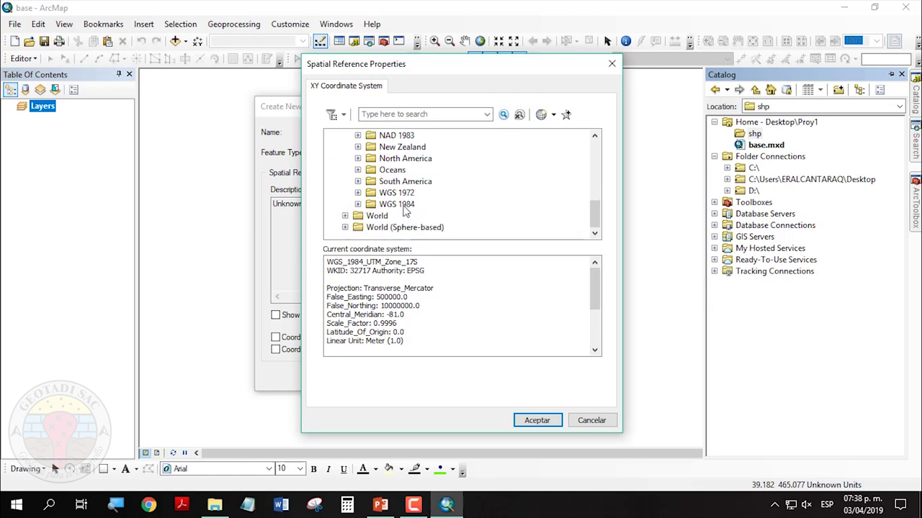
left_click(358, 205)
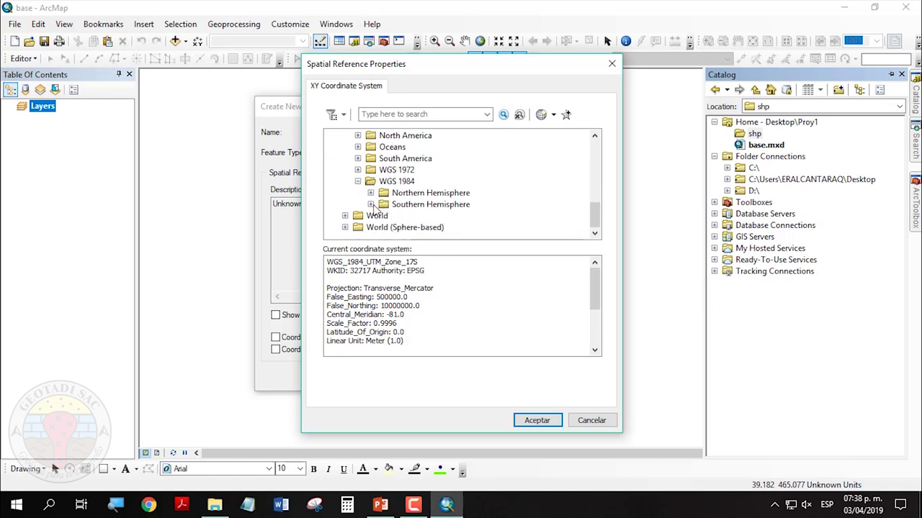
left_click(371, 205)
scroll(395, 219, "down", 4)
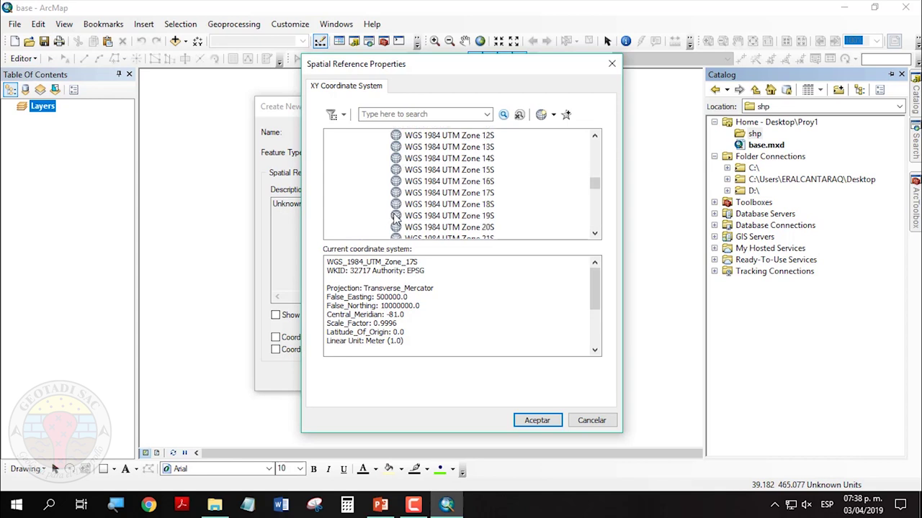
left_click(470, 194)
right_click(459, 196)
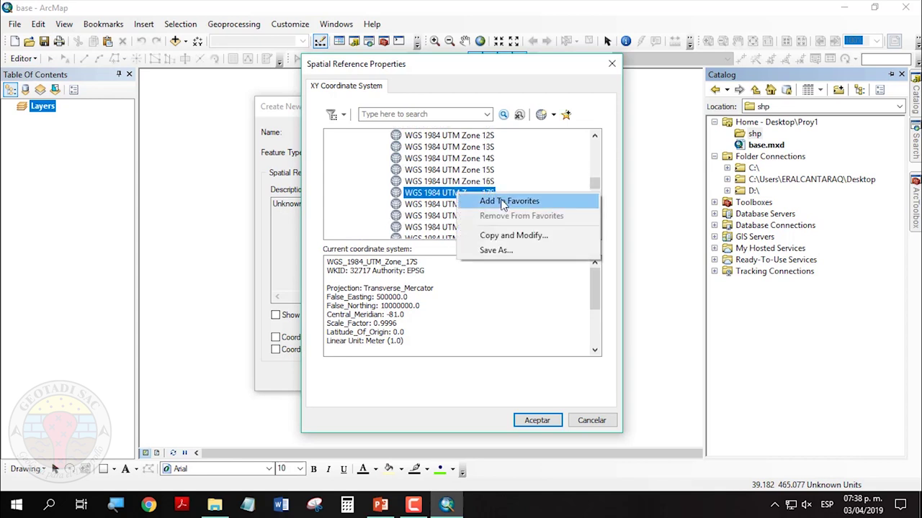
left_click(506, 202)
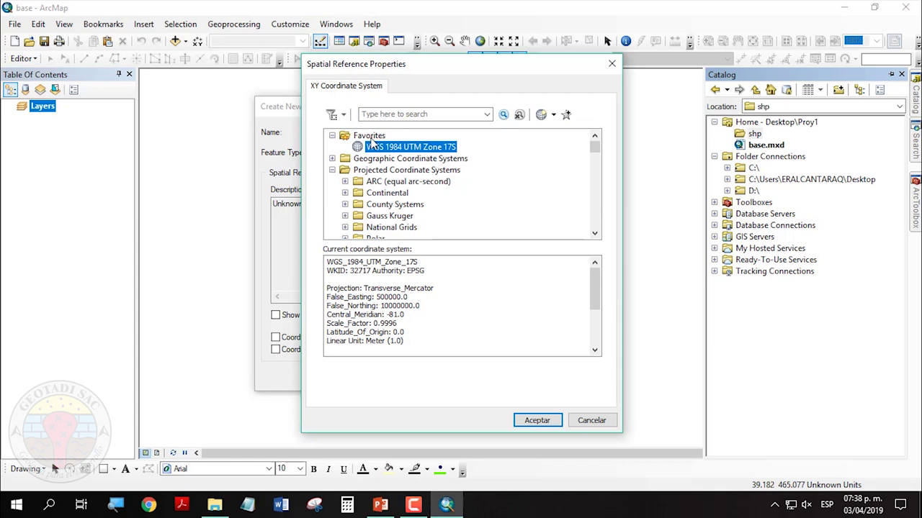
Assign WGS 1984 UTM Zone 17S from the favorites as the coordinate system and create the polig shapefile.
left_click(391, 148)
scroll(413, 160, "down", 2)
scroll(396, 160, "up", 2)
scroll(409, 184, "down", 10)
scroll(411, 192, "up", 10)
left_click(333, 170)
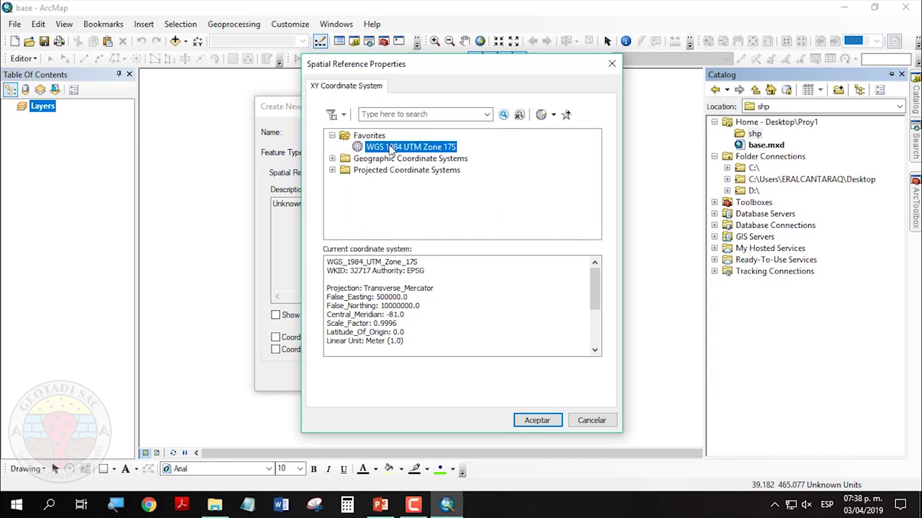
left_click(536, 421)
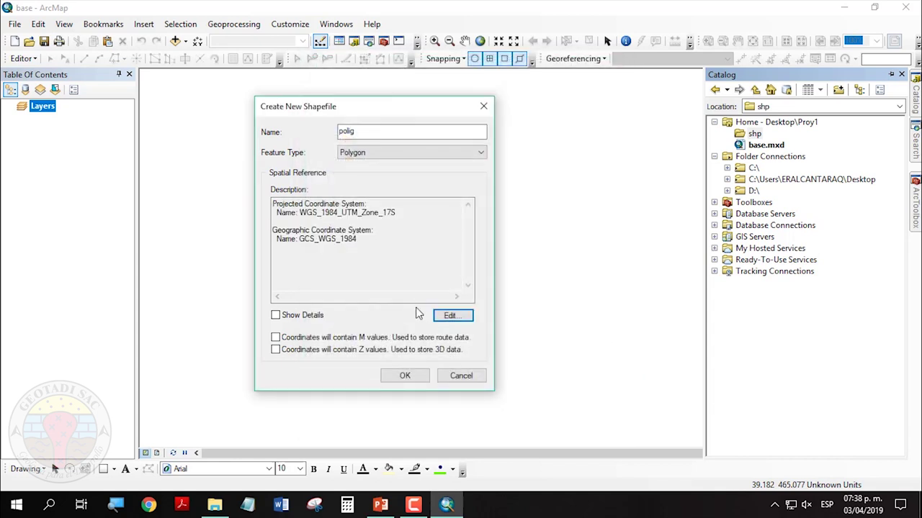
left_click_drag(405, 106, 486, 112)
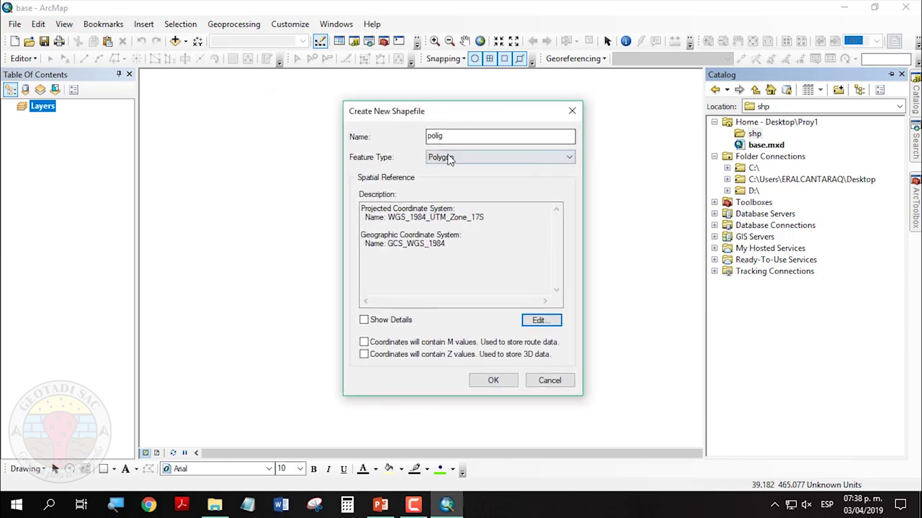
left_click(493, 380)
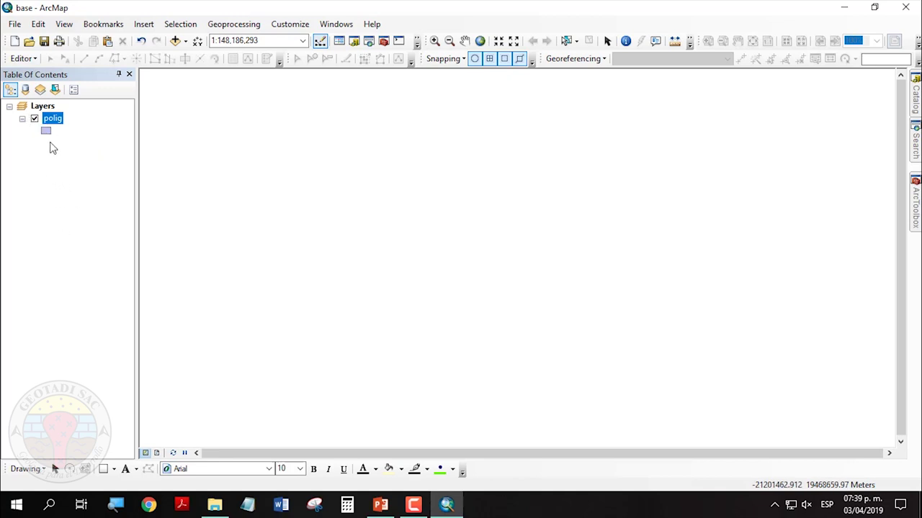
List the layers by source to check where polig is stored, and return to listing by drawing order.
left_click(25, 90)
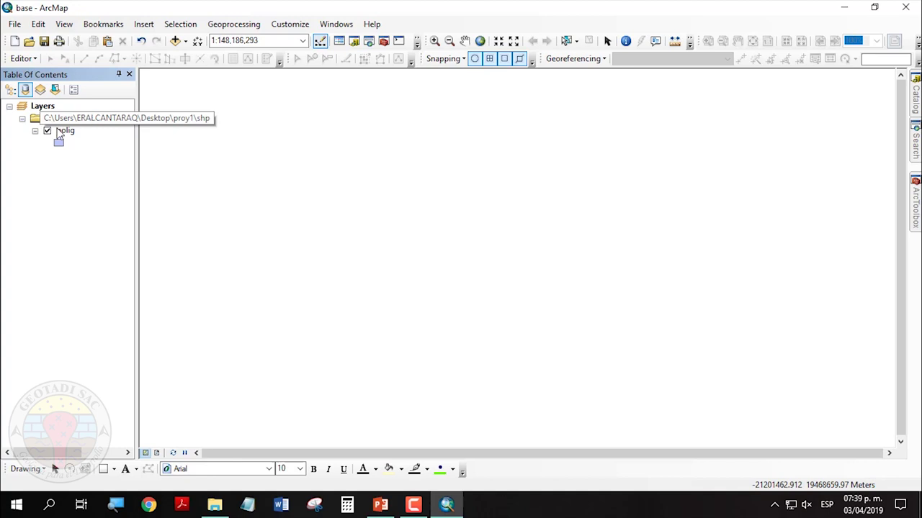
left_click(9, 92)
left_click(56, 119)
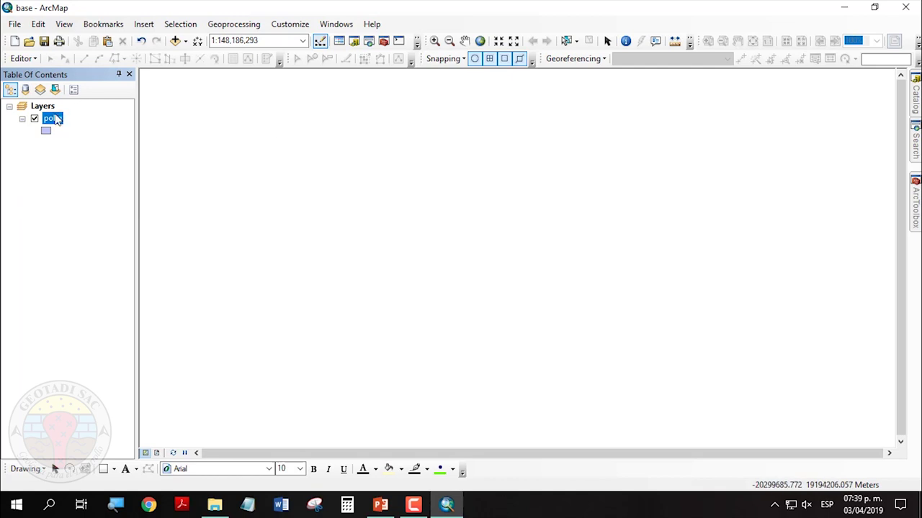
Start an edit session for the polig layer, and close and reopen the Create Features window.
left_click(24, 58)
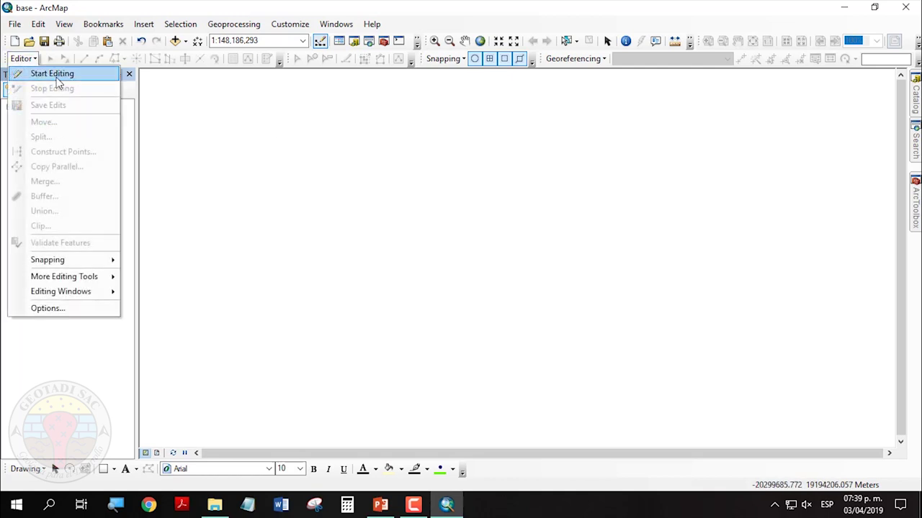
left_click(52, 72)
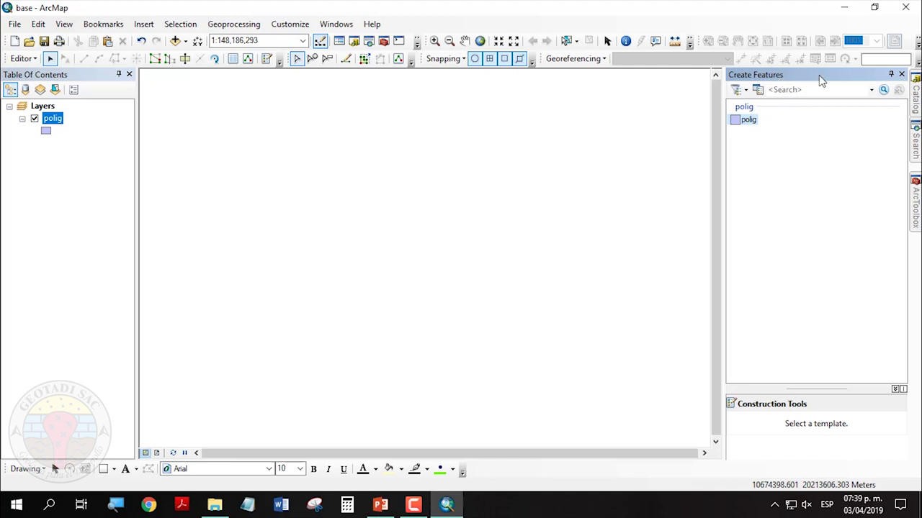
left_click(901, 75)
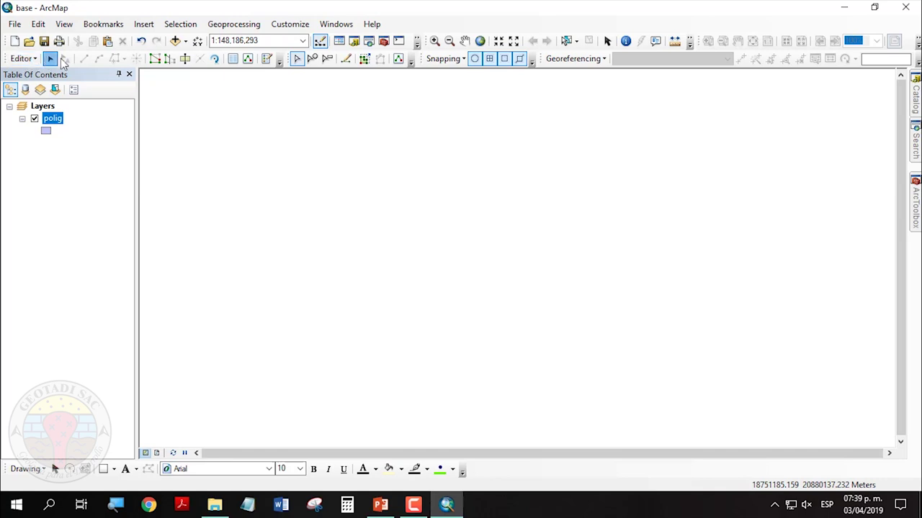
left_click(266, 59)
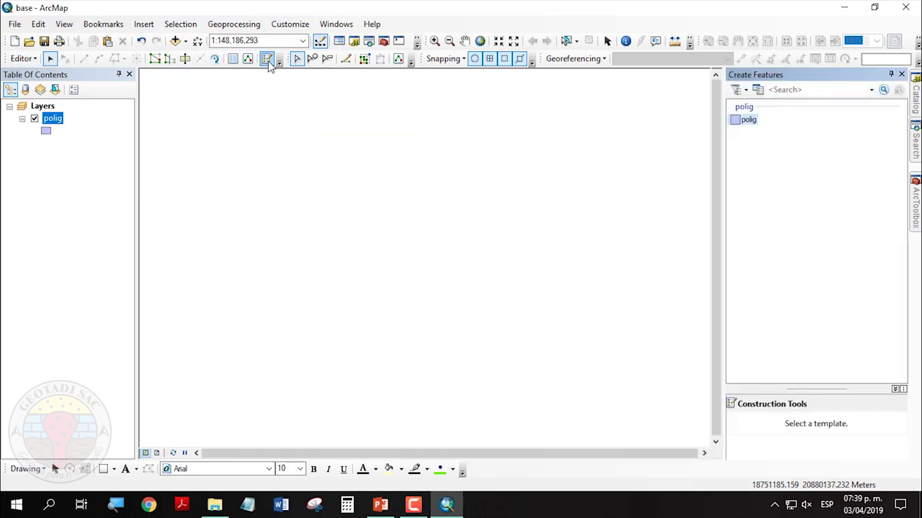
Float and redock the Create Features window, and set it to auto-hide.
left_click_drag(755, 75, 756, 117)
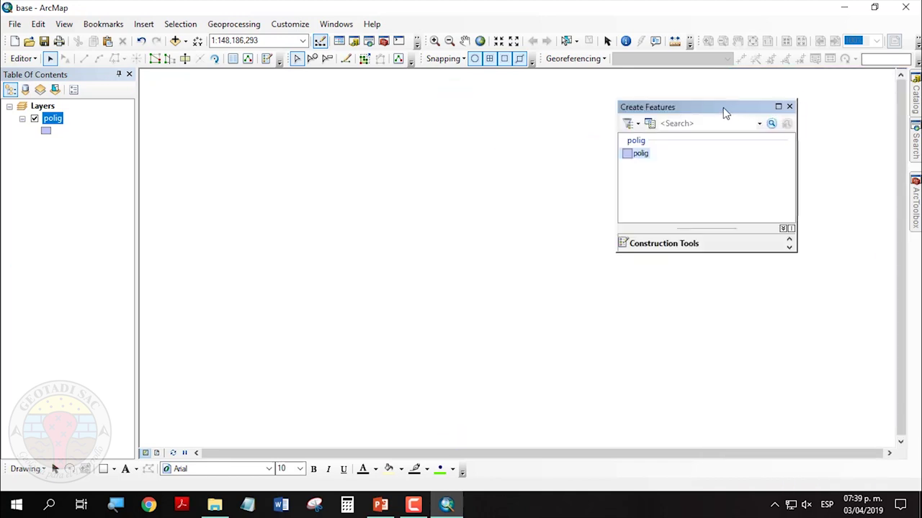
left_click_drag(727, 117, 890, 267)
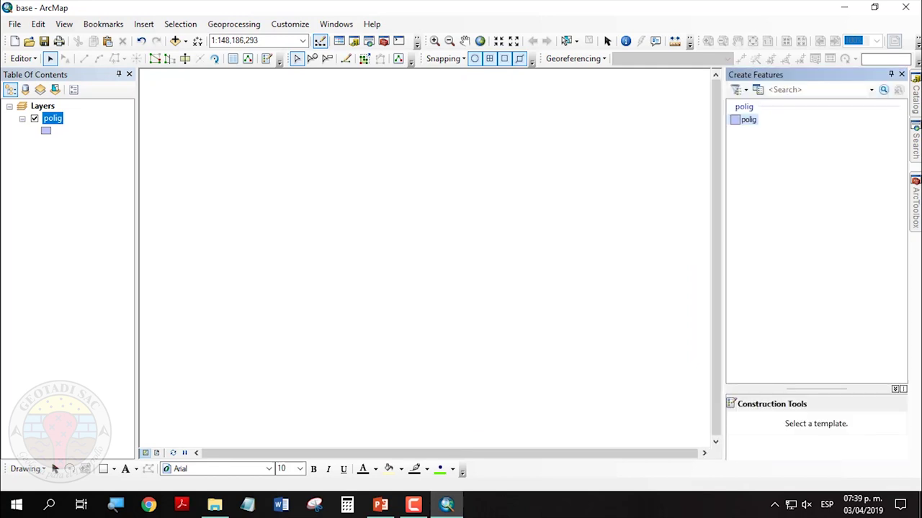
left_click(890, 75)
left_click(914, 280)
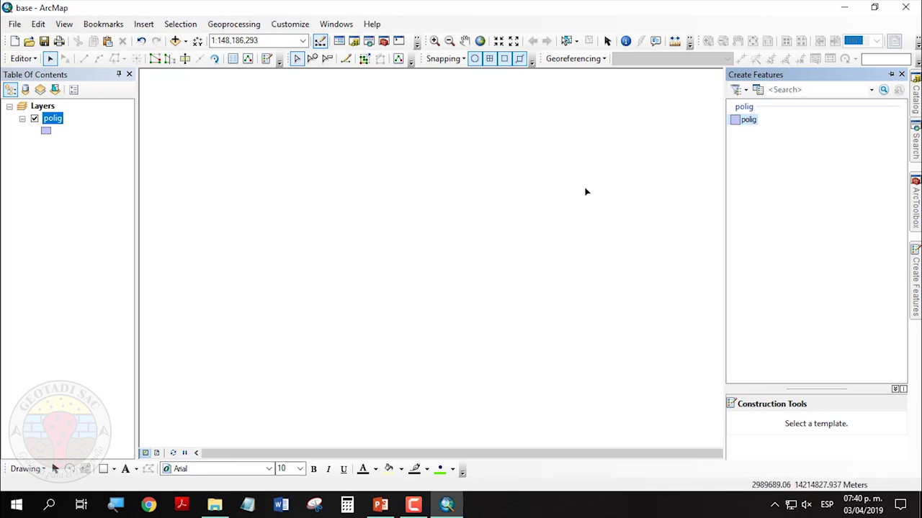
Draw an irregular five-sided polygon in the middle of the map with the polig template, and finish the sketch.
left_click(747, 121)
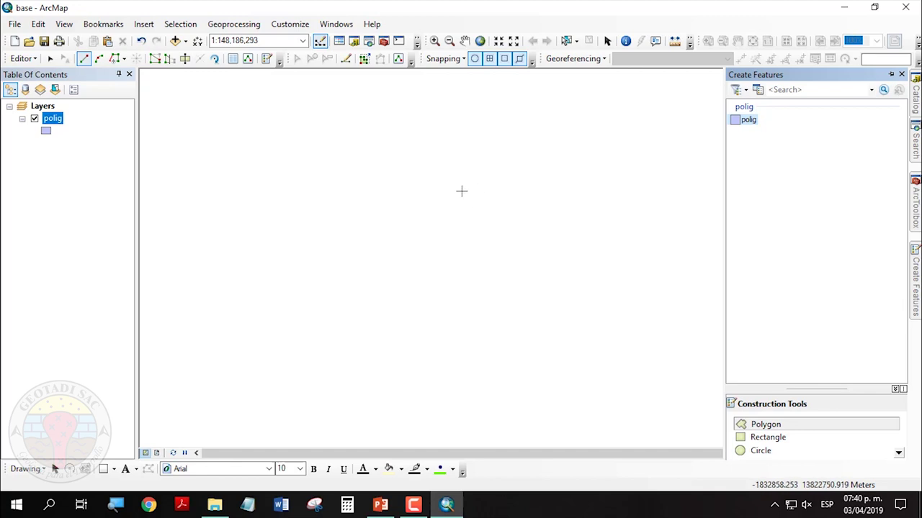
left_click(329, 259)
left_click(447, 339)
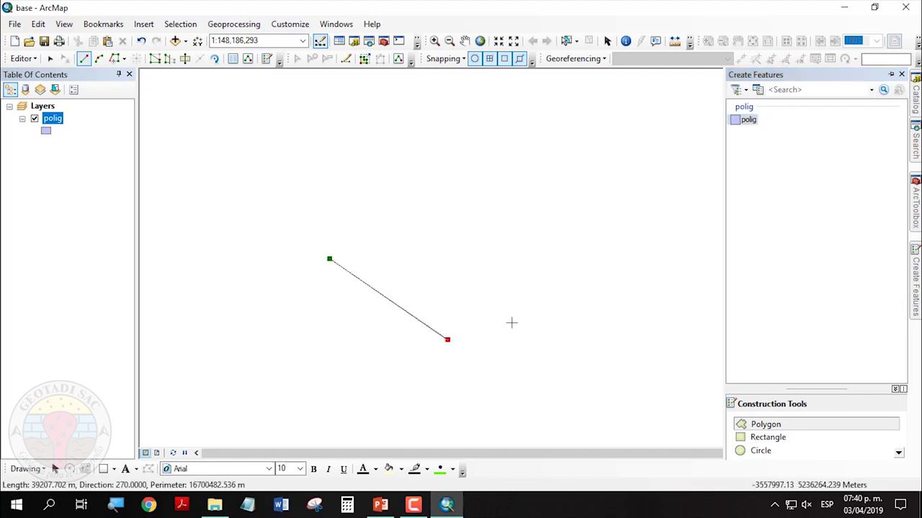
left_click(623, 274)
left_click(611, 175)
left_click(417, 151)
right_click(493, 140)
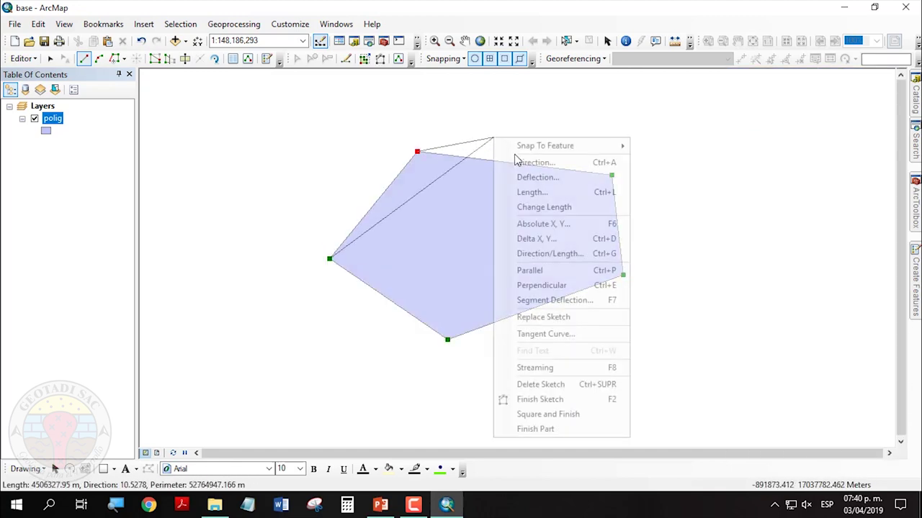
left_click(562, 401)
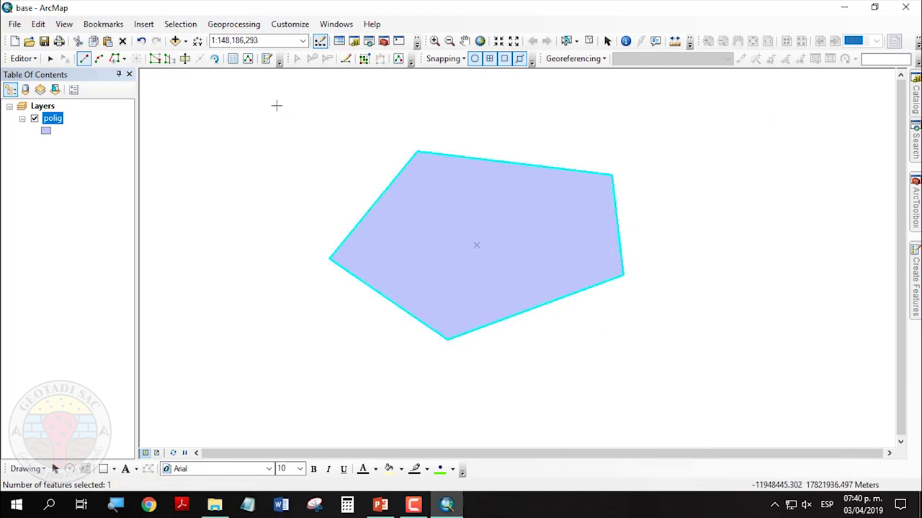
Show the new polygon's attributes in an auto-hidden window, and display its vertices with Edit Vertices and the Edit Sketch Properties window.
left_click(233, 59)
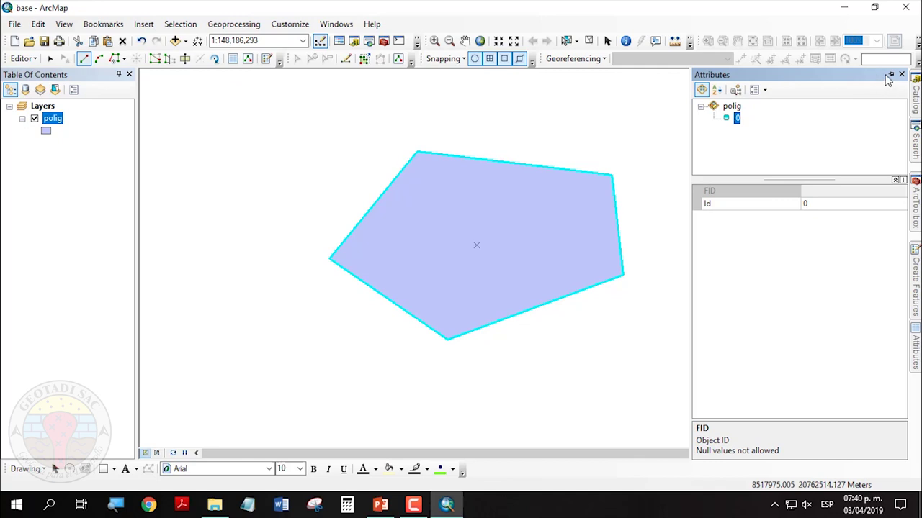
left_click(890, 75)
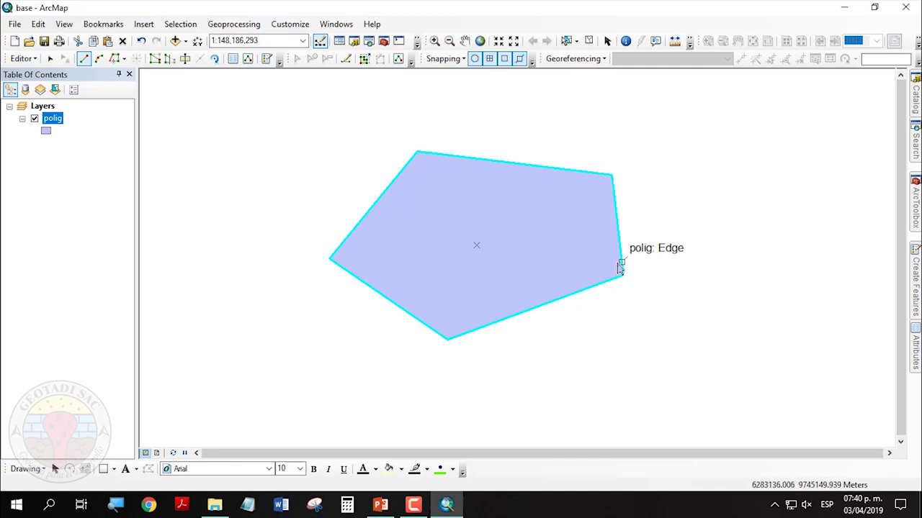
left_click(154, 61)
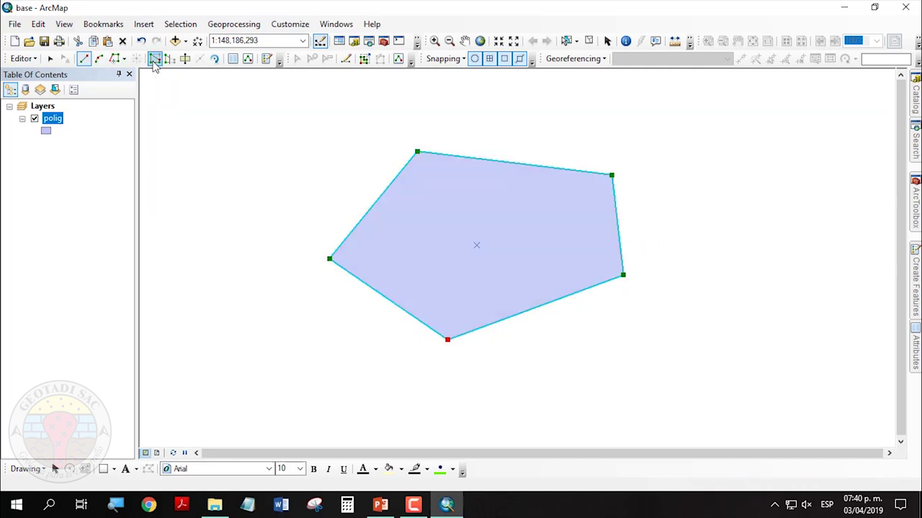
left_click(398, 61)
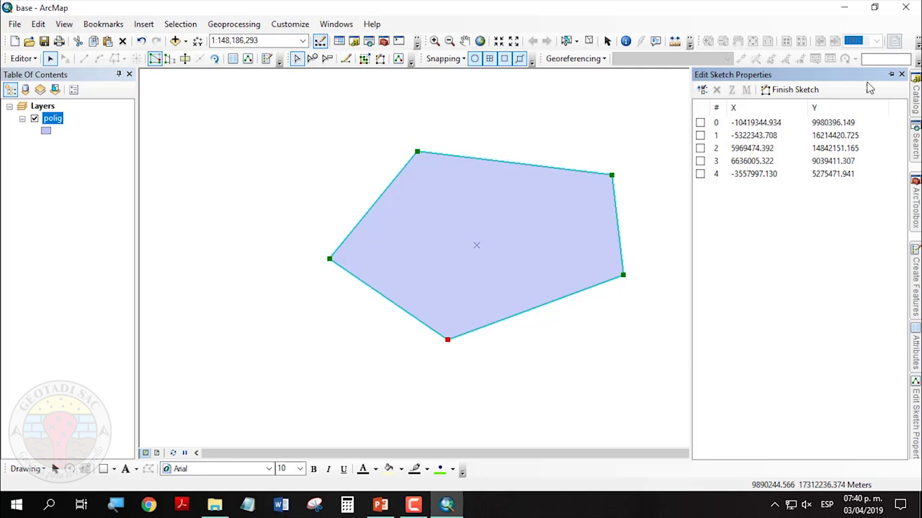
Examine the editable X and Y coordinates of vertices 0 and 1, and set the Edit Sketch Properties window to auto-hide.
left_click(759, 124)
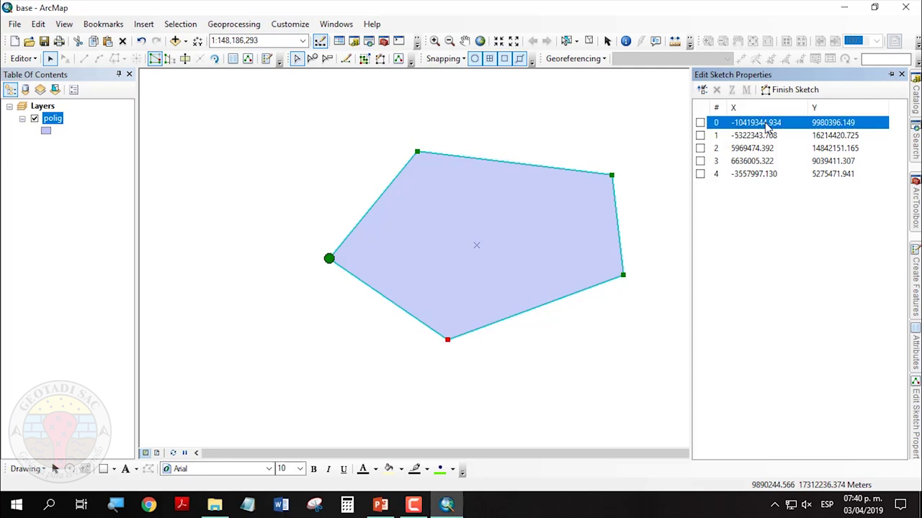
left_click(767, 124)
key("Return")
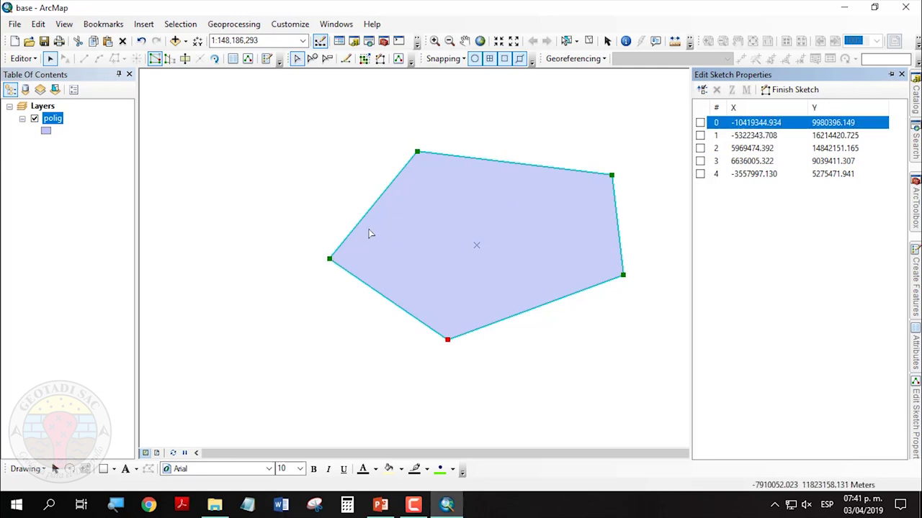
left_click(763, 137)
left_click(763, 137)
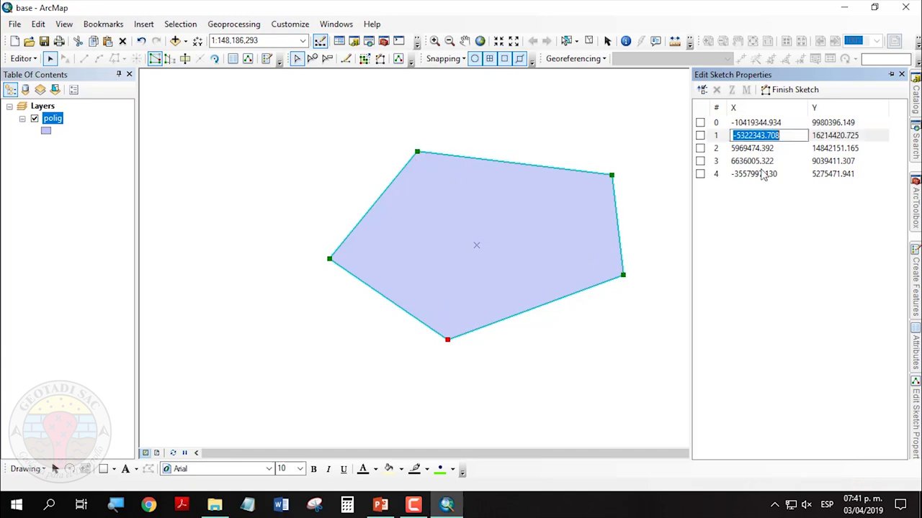
left_click(864, 137)
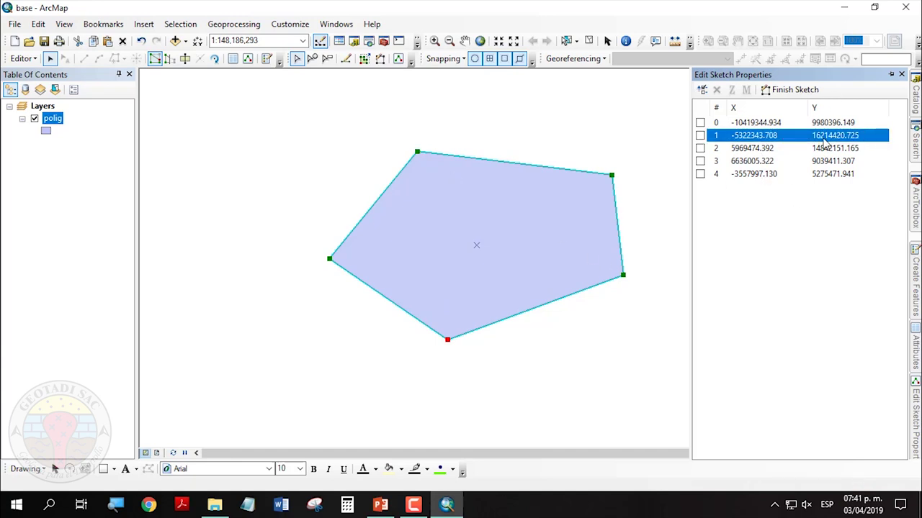
left_click(890, 74)
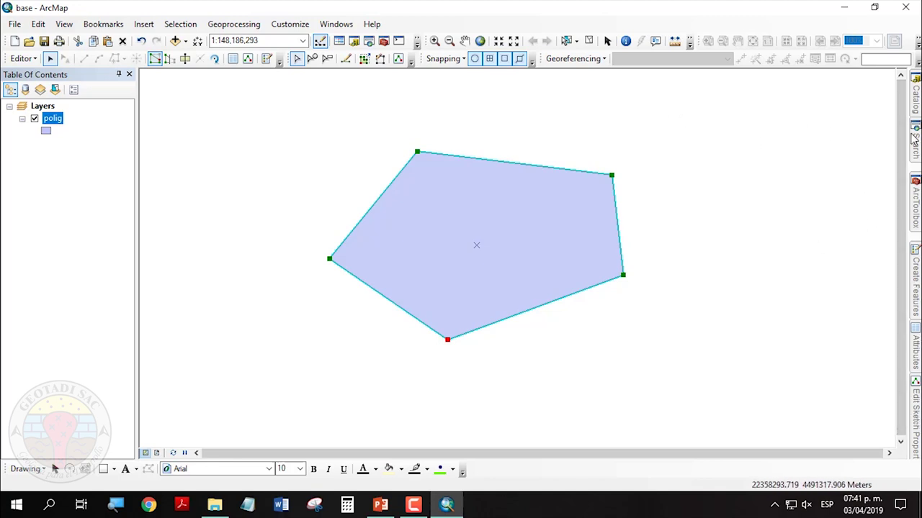
Reveal the auto-hidden Catalog and Edit Sketch Properties windows, highlight vertex 1, and let the windows collapse again.
left_click(915, 104)
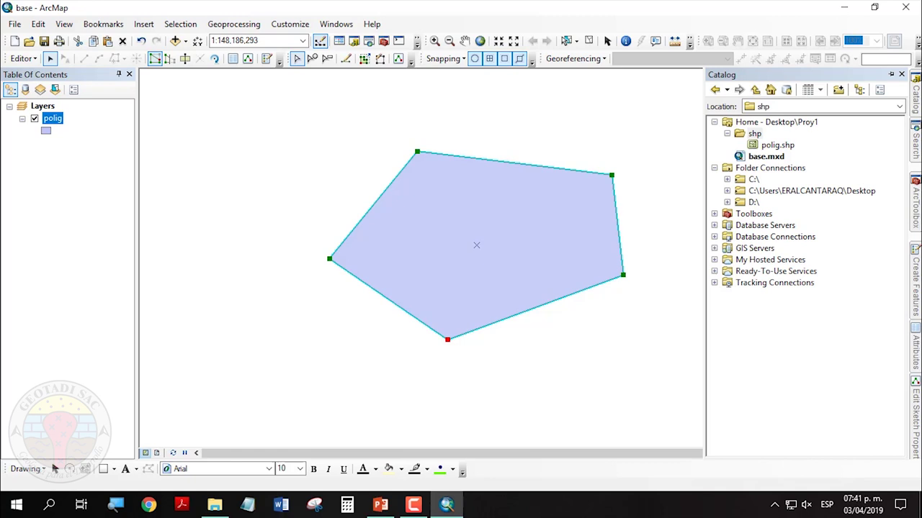
left_click(912, 406)
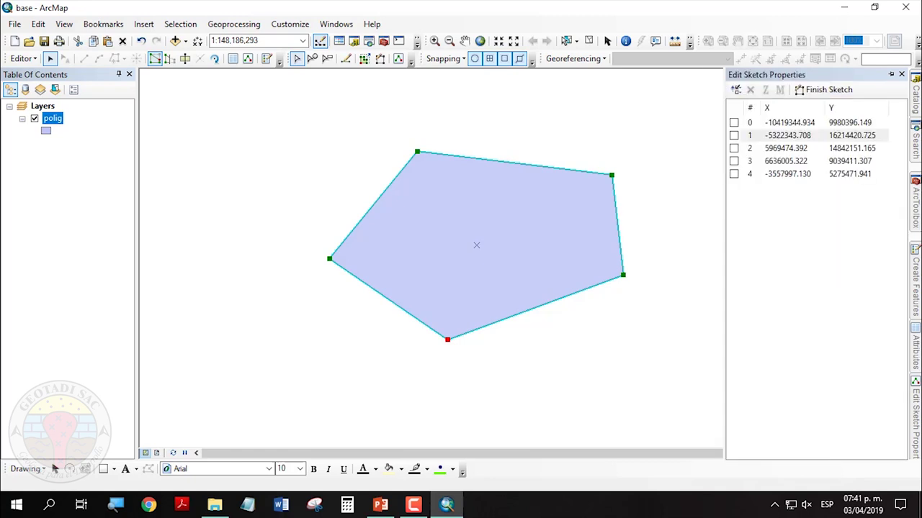
left_click(792, 135)
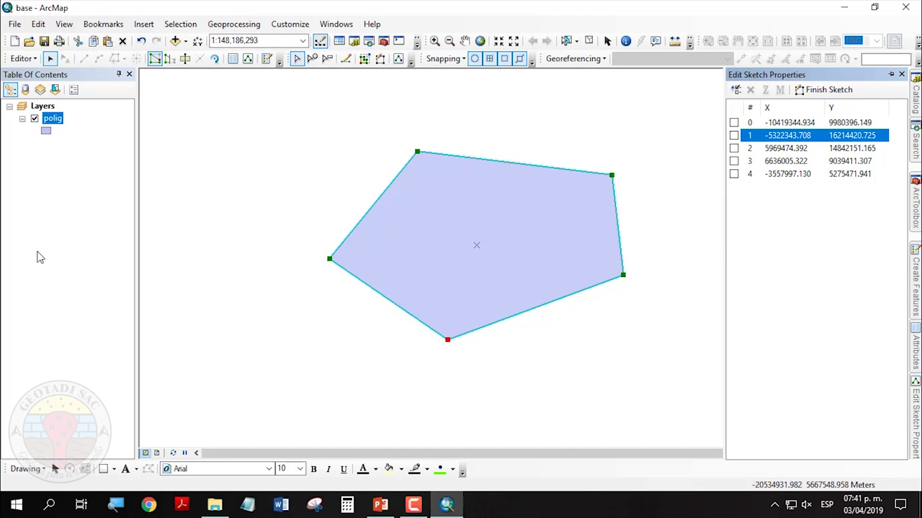
left_click(63, 321)
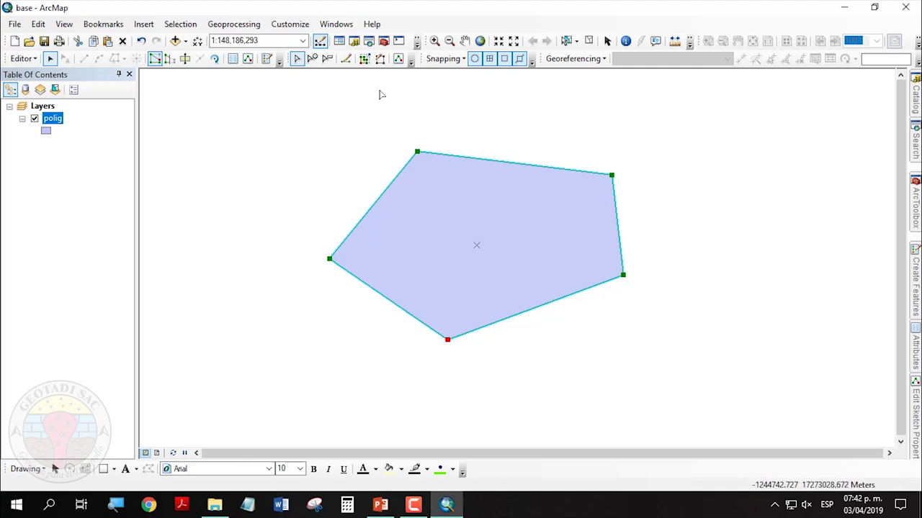
Stop the edit session on polig and save the edits.
left_click(21, 58)
left_click(51, 100)
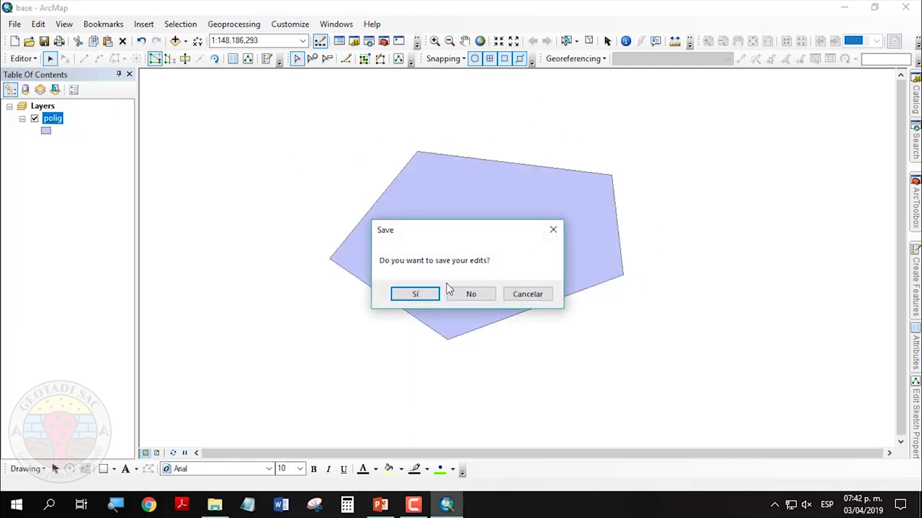
left_click(430, 294)
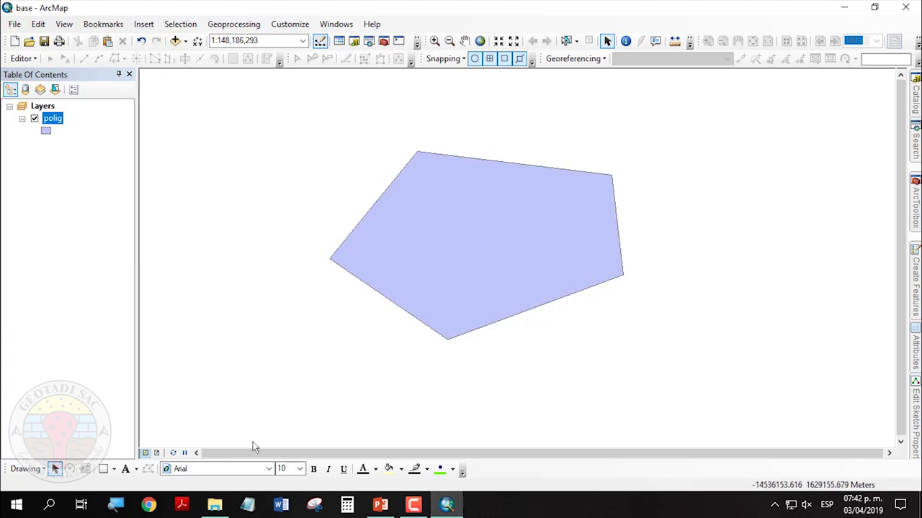
Switch to the desktop's proy1 folder, open its shp subfolder, and review all the files that make up polig.
left_click(844, 8)
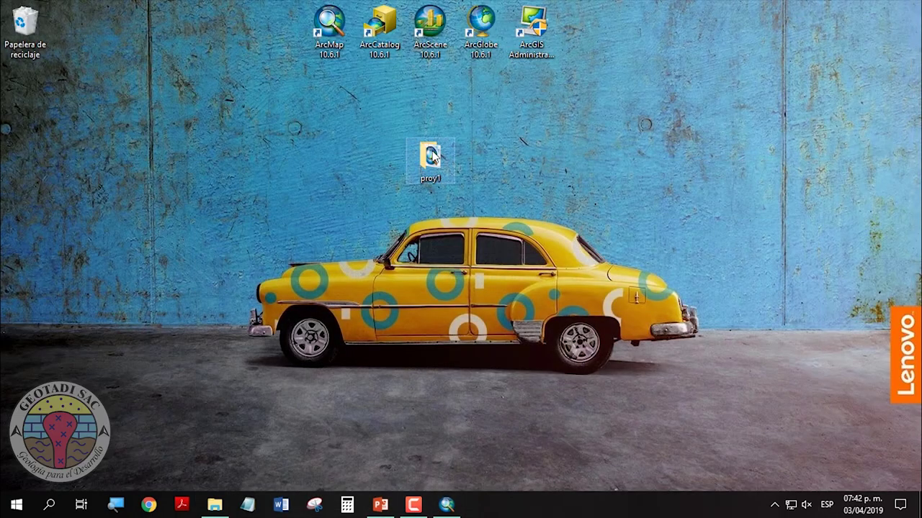
double_click(432, 154)
left_click(187, 86)
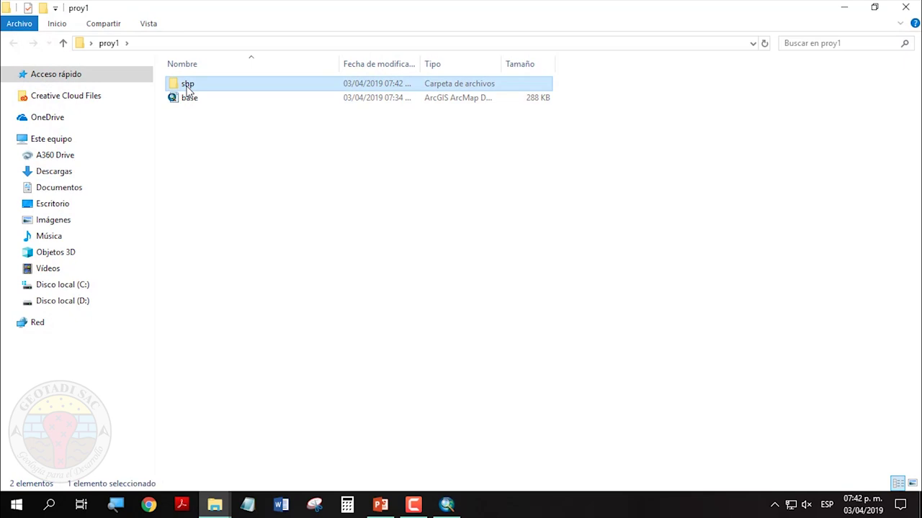
double_click(187, 85)
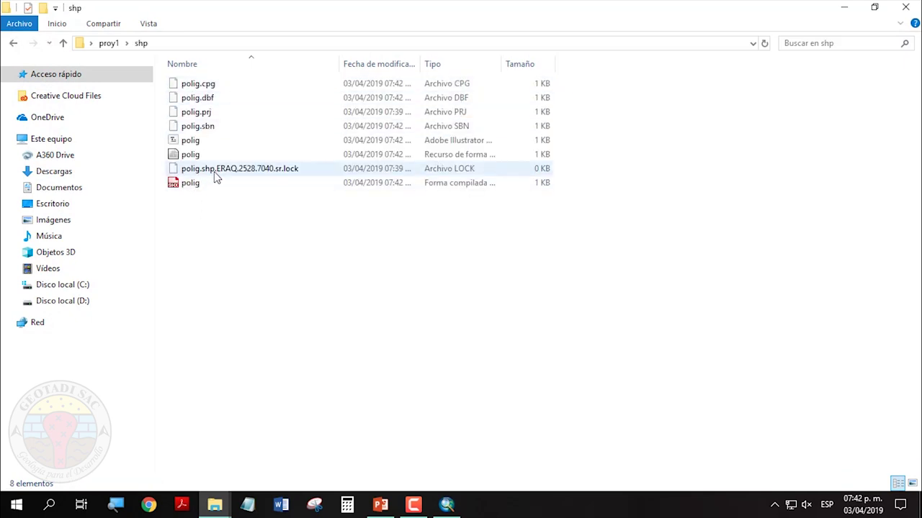
left_click_drag(228, 257, 184, 55)
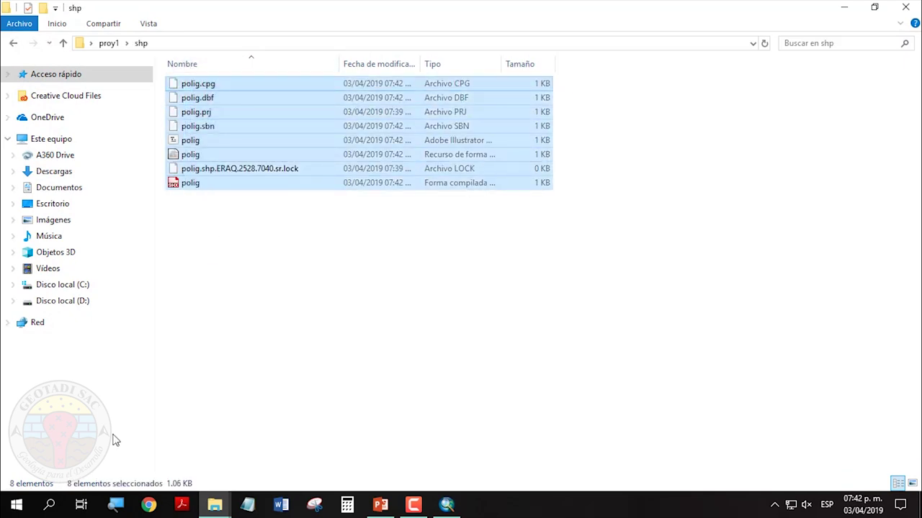
left_click(325, 328)
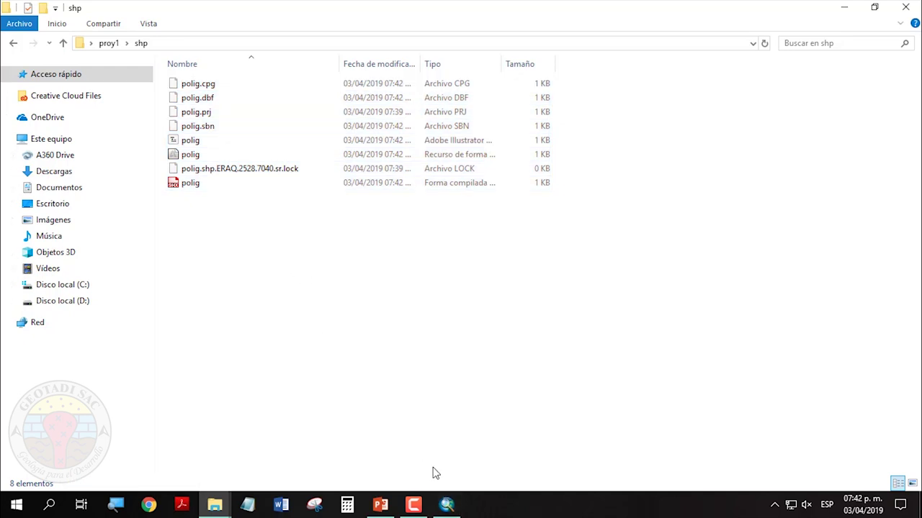
Alternate between the polig layer in ArcMap and the shp folder to compare the layer with its complete set of files.
left_click(444, 505)
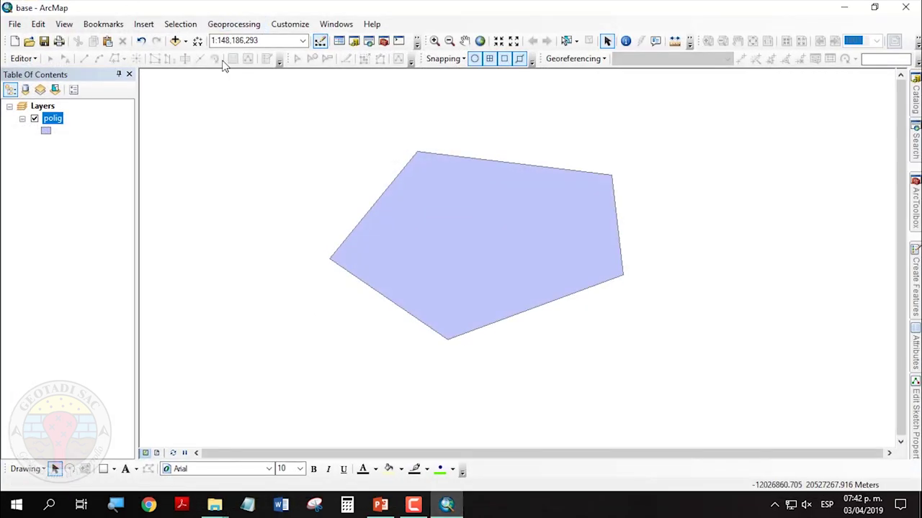
left_click(445, 505)
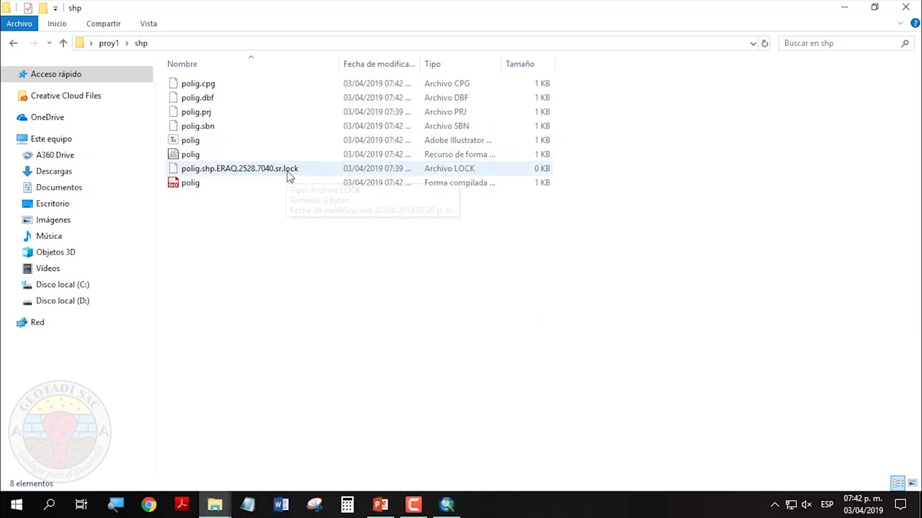
key("ctrl+a")
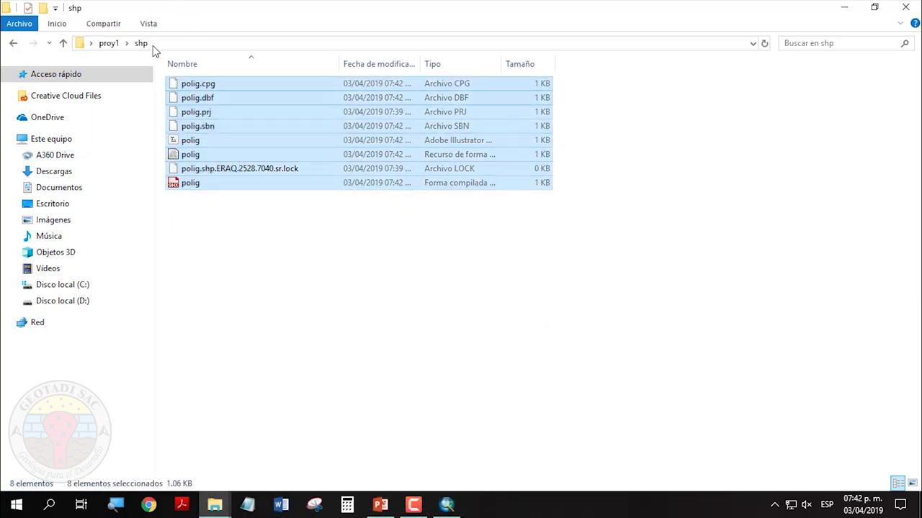
left_click(447, 505)
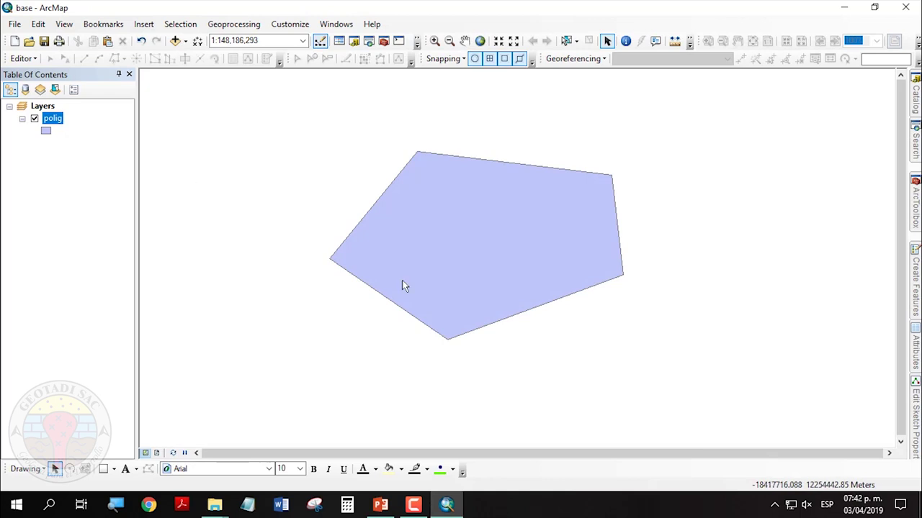
left_click(454, 506)
left_click(304, 321)
Check the file type of the AutoCAD shape resource named polig in its properties, and close them.
left_click(201, 183)
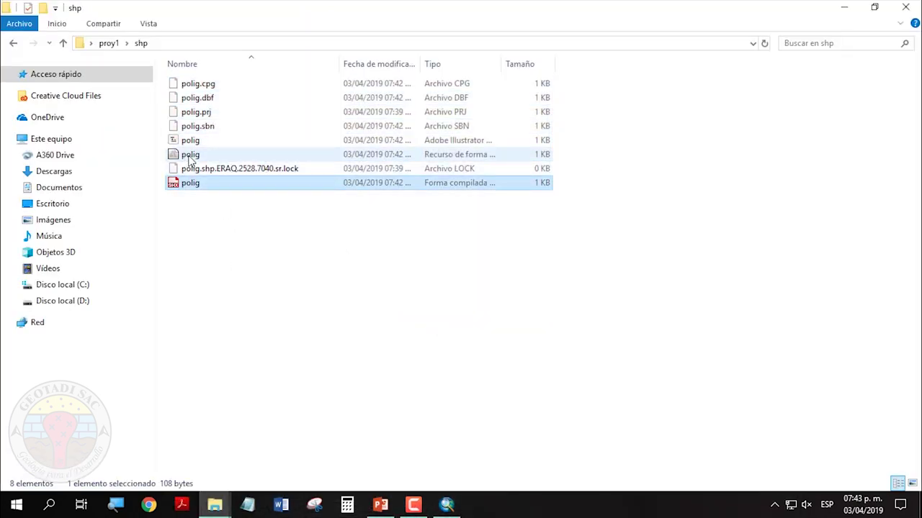
right_click(193, 160)
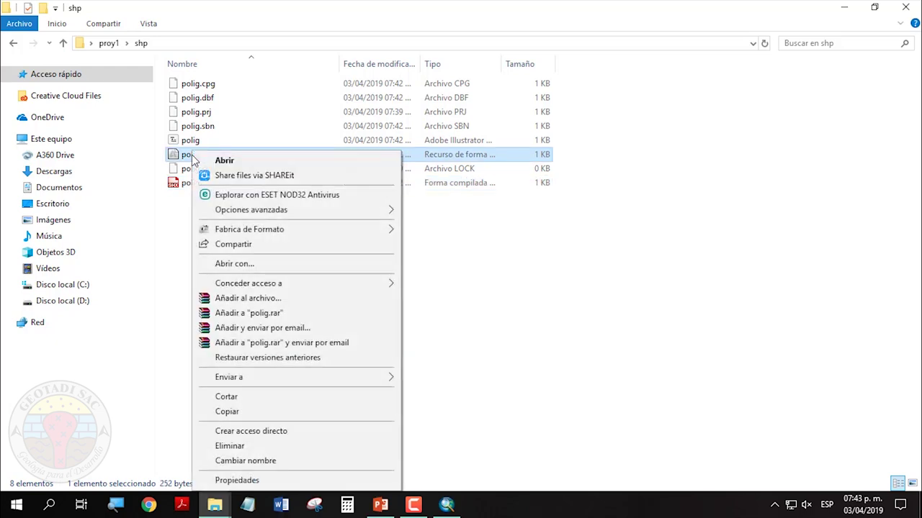
left_click(245, 479)
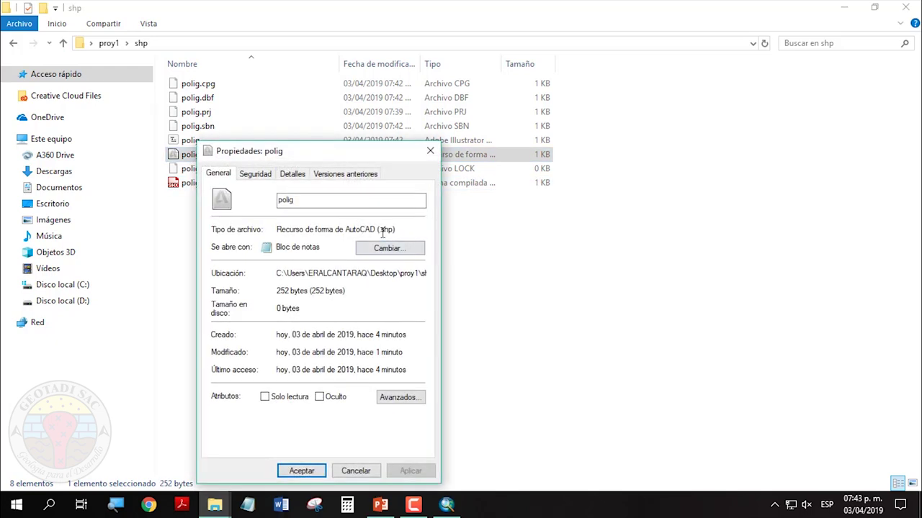
left_click(430, 150)
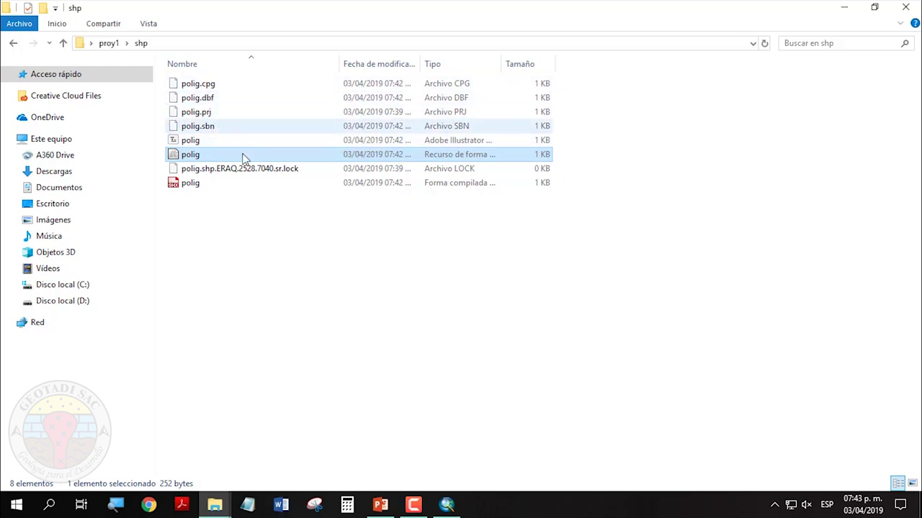
left_click(321, 233)
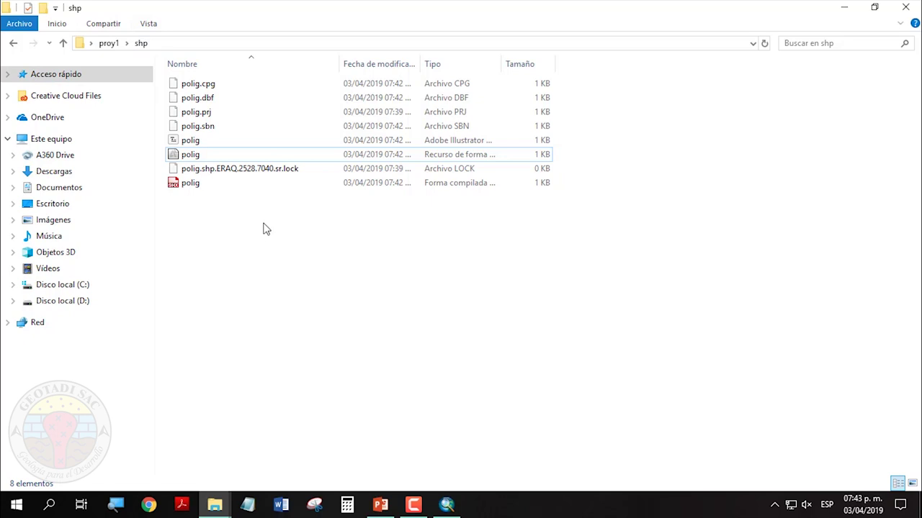
View the polig layer in ArcMap once more and return to the shp folder in File Explorer.
left_click(447, 504)
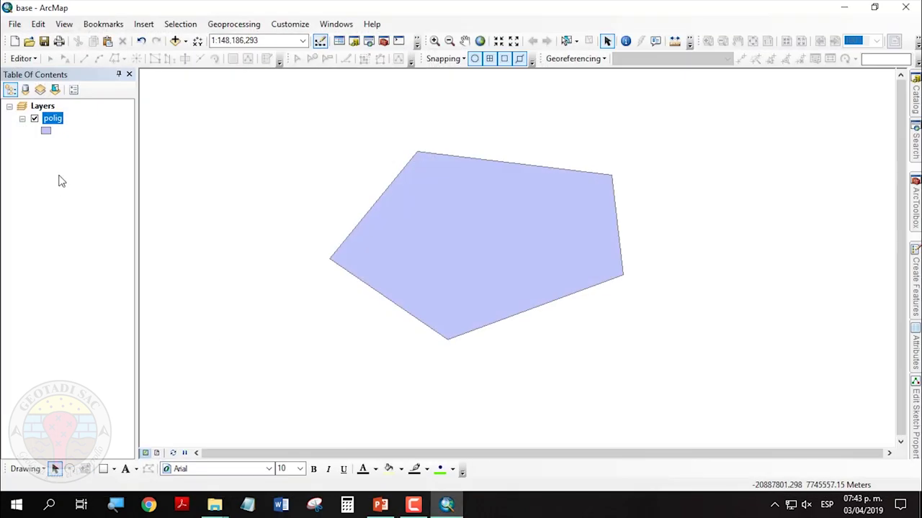
left_click(447, 504)
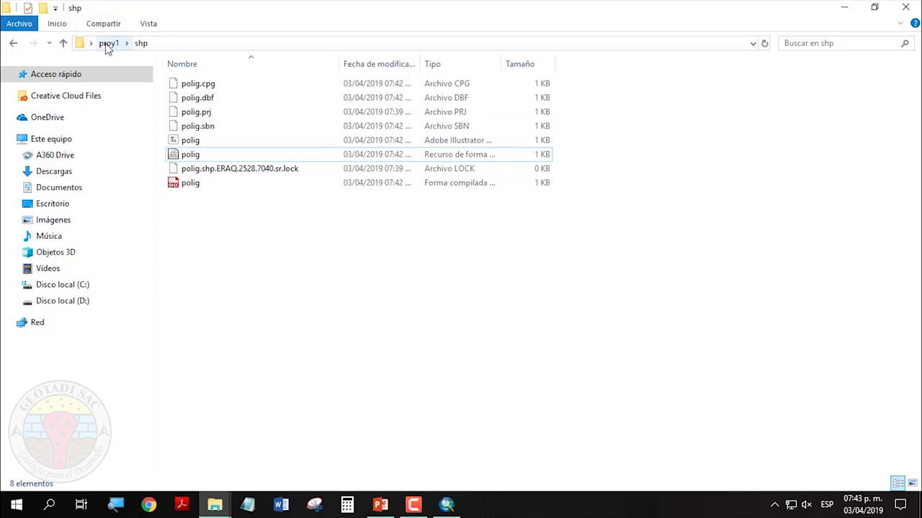
Compare the contents of the proy1 folder with those of its shp subfolder in File Explorer.
left_click(108, 43)
left_click(224, 148)
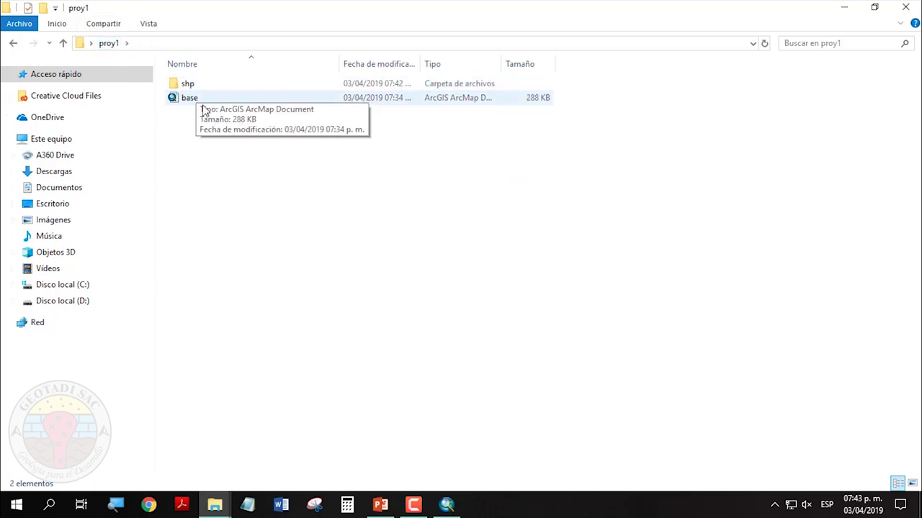
left_click(188, 85)
double_click(187, 85)
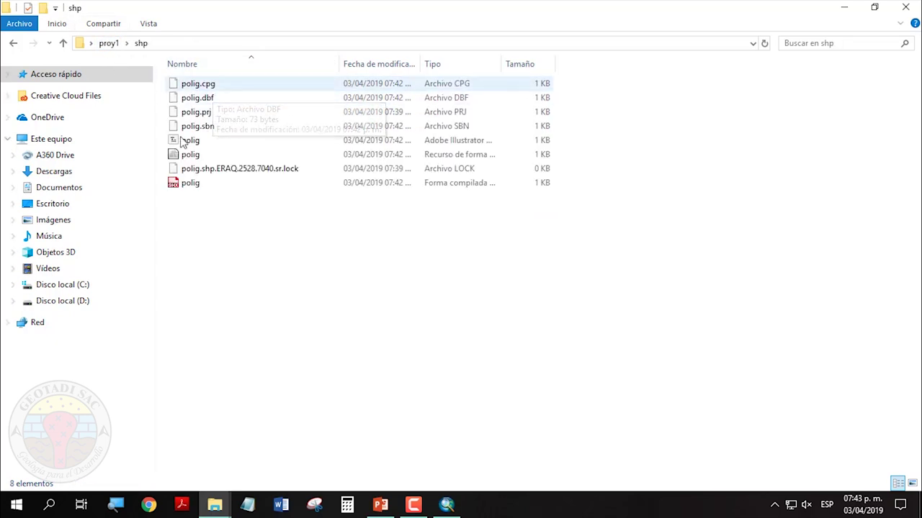
left_click(15, 44)
left_click(348, 308)
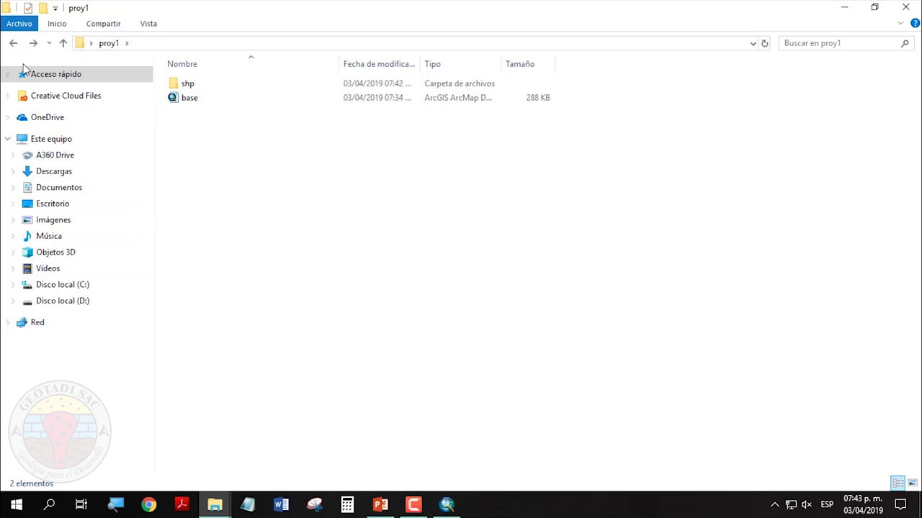
Return to the proy1 folder and display its full path to check where the project is stored.
left_click(14, 45)
left_click(108, 43)
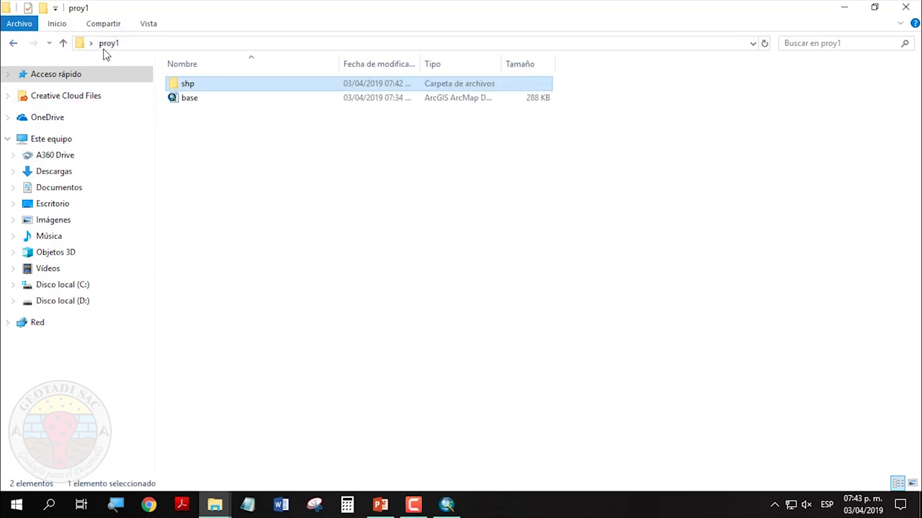
left_click(88, 44)
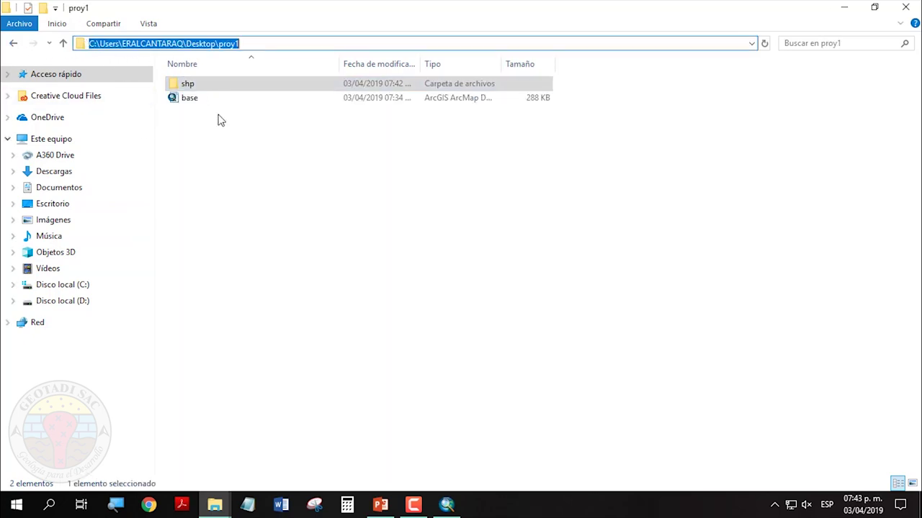
left_click(241, 148)
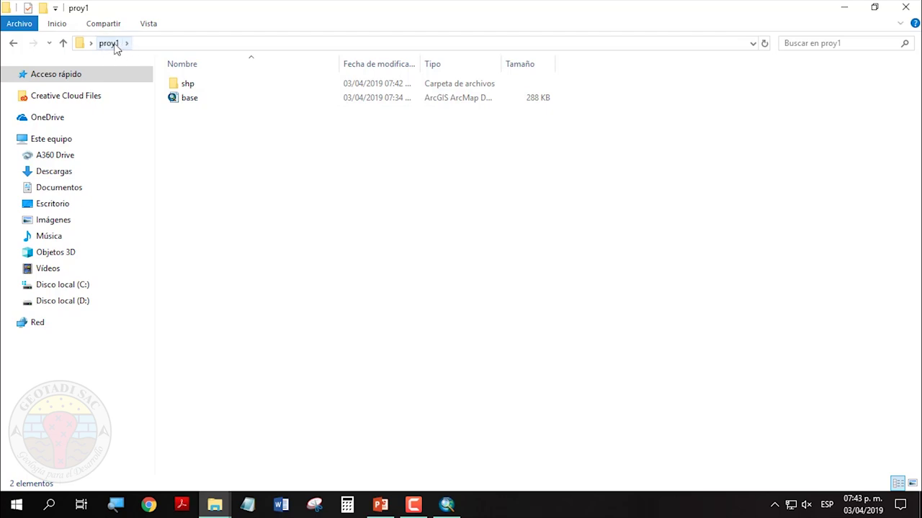
Create a new folder named clase_1 inside proy1, alongside shp and the base document.
left_click(43, 9)
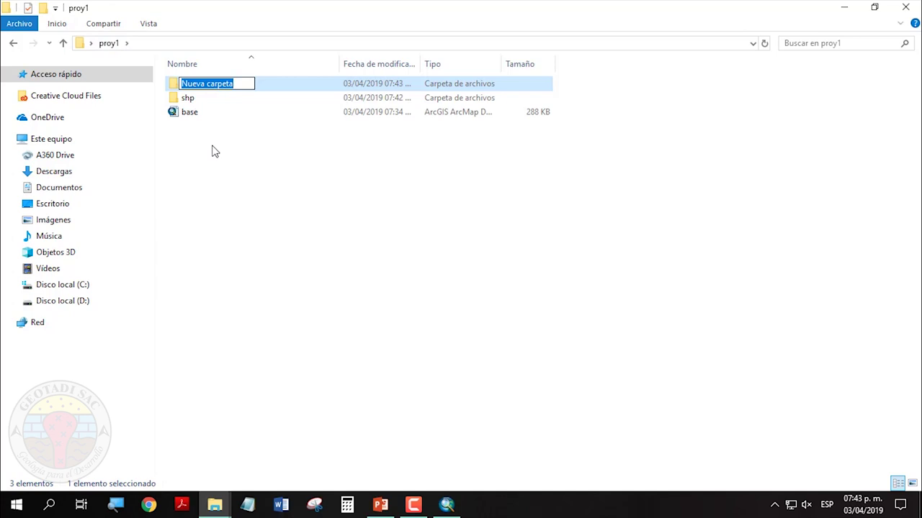
type("clase_1")
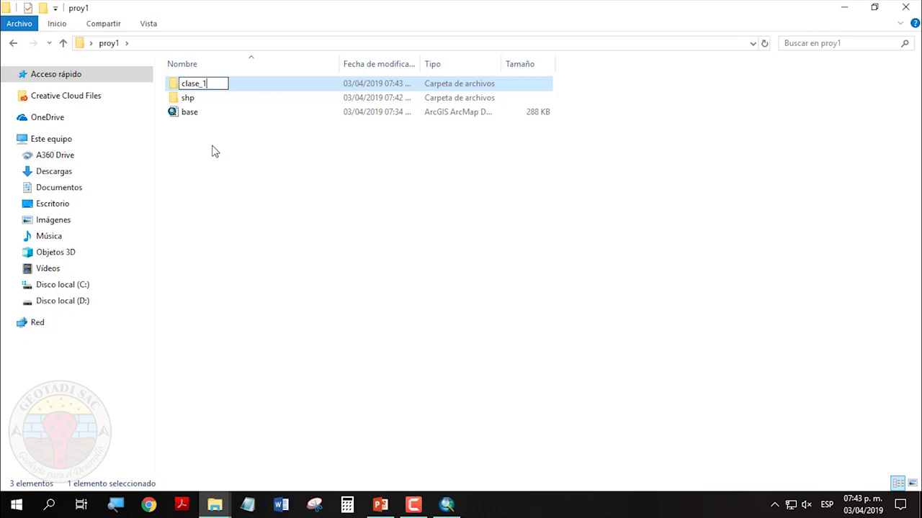
key("Return")
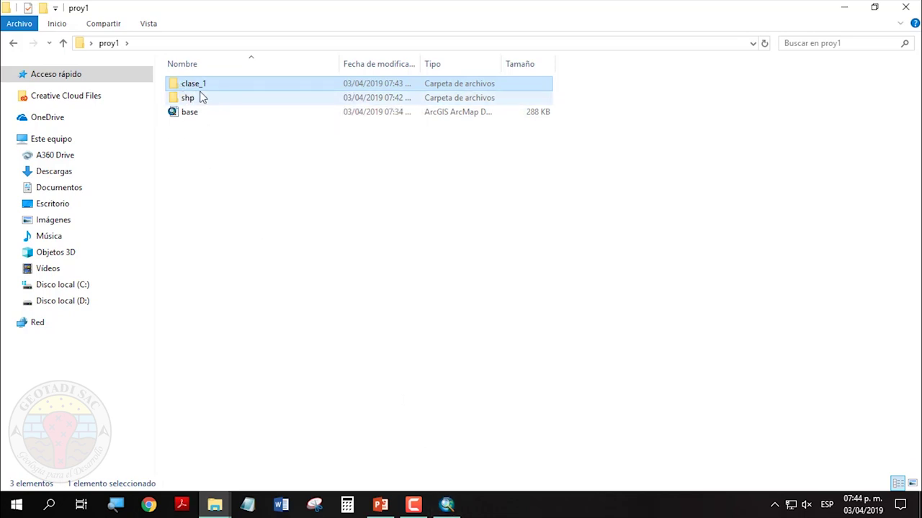
left_click(185, 154)
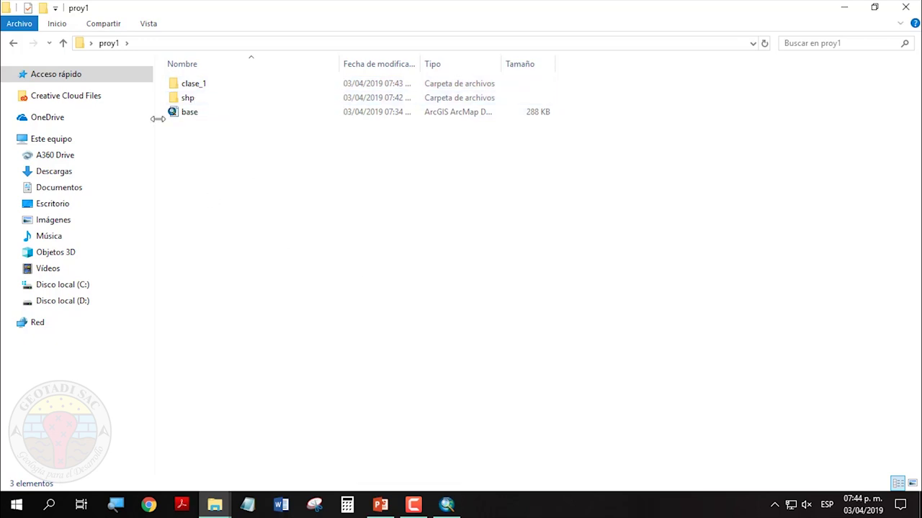
Alternate between the base map in ArcMap and the proy1 folder to relate the document to its project files.
left_click(446, 504)
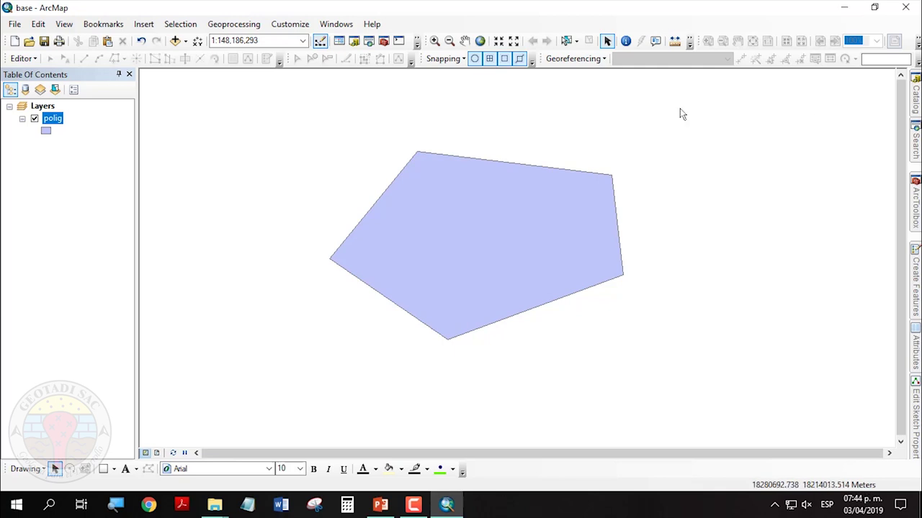
left_click(844, 7)
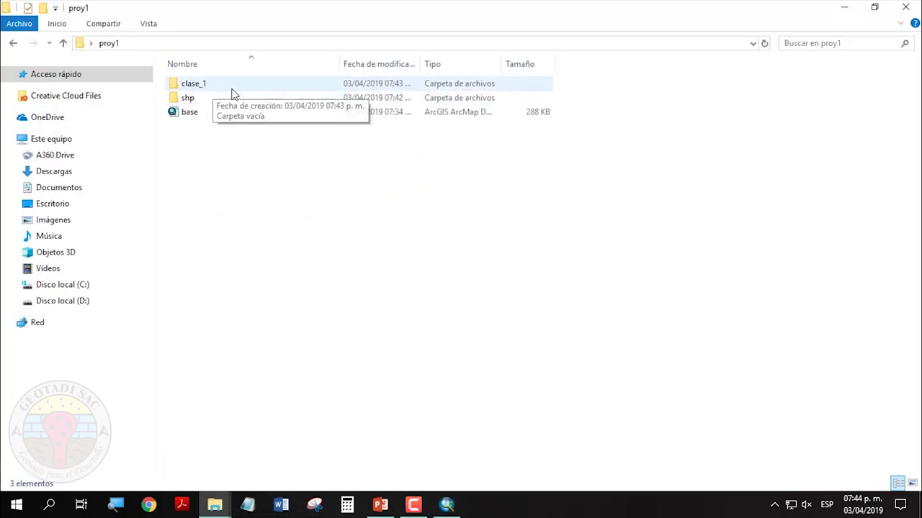
left_click(446, 504)
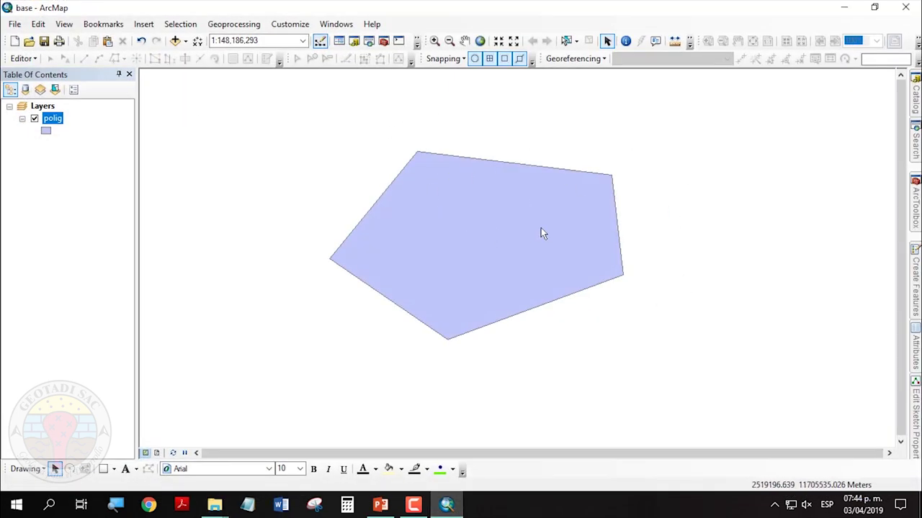
left_click(214, 504)
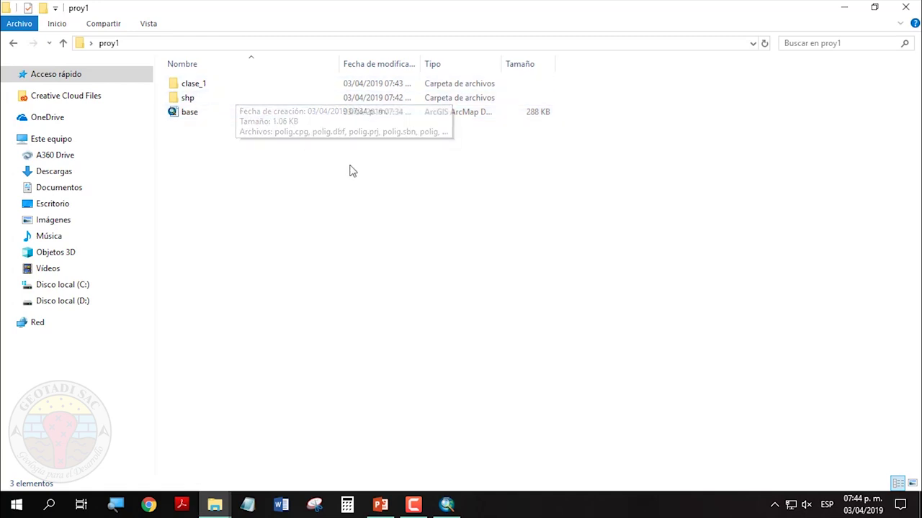
Check the full path of proy1 in File Explorer and return to the base map in ArcMap.
left_click(199, 44)
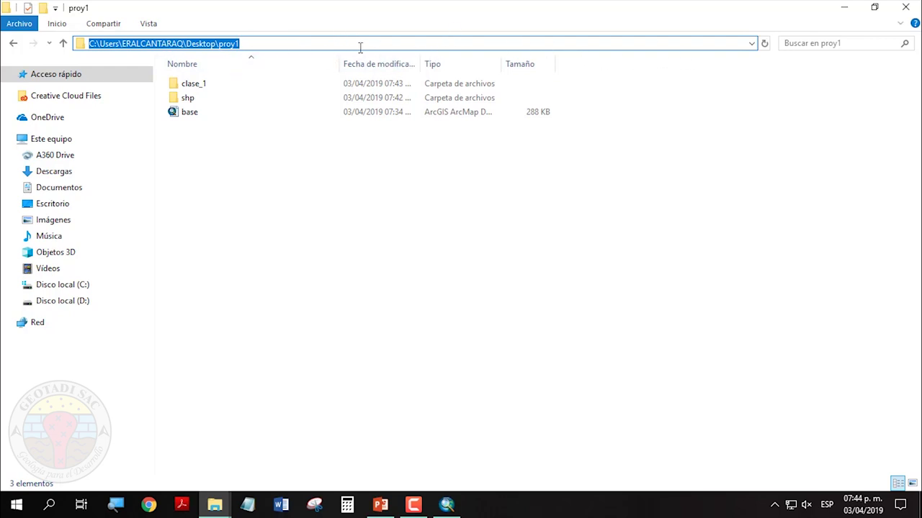
left_click(360, 188)
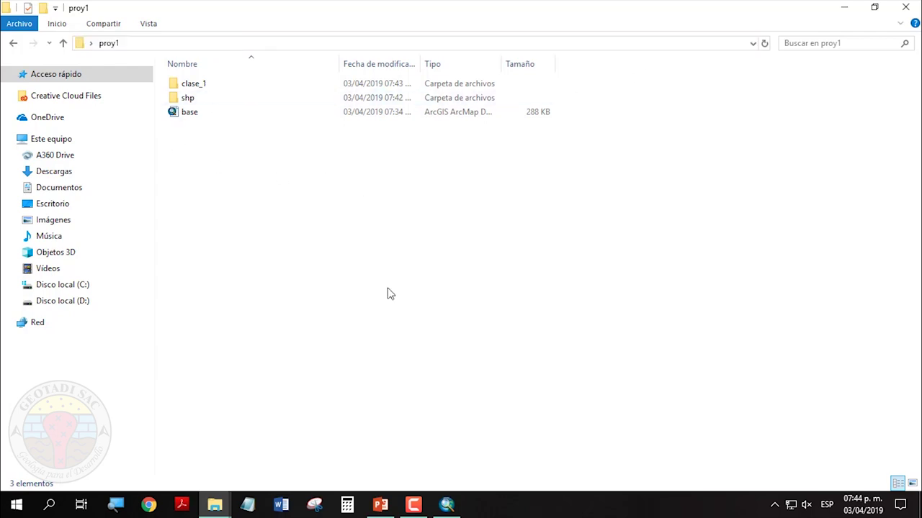
left_click(446, 504)
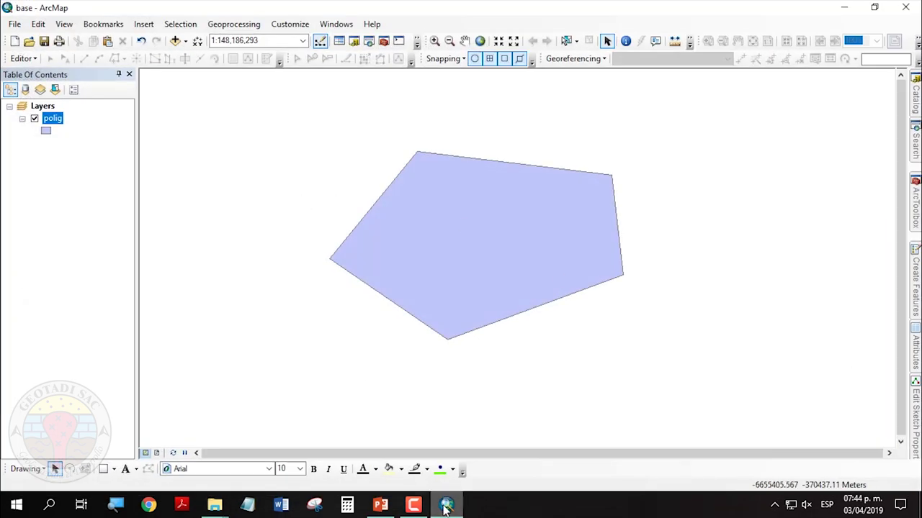
left_click(447, 504)
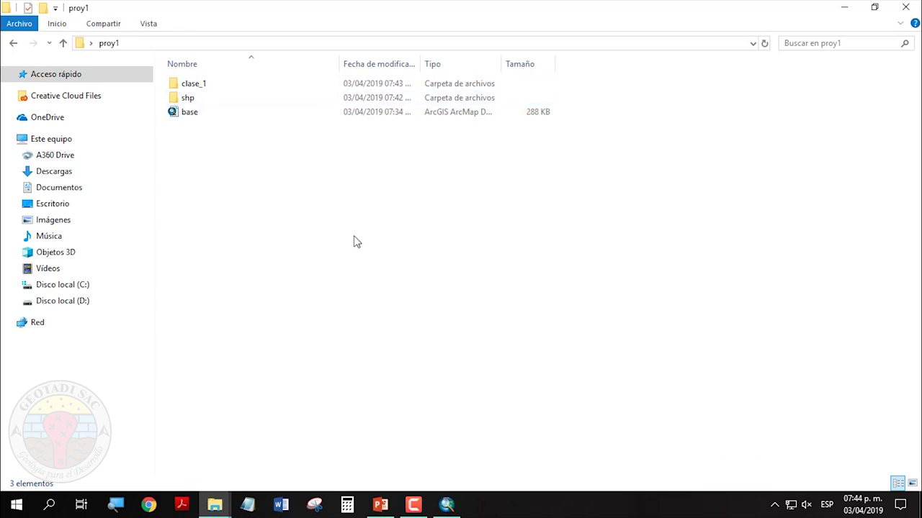
left_click(446, 504)
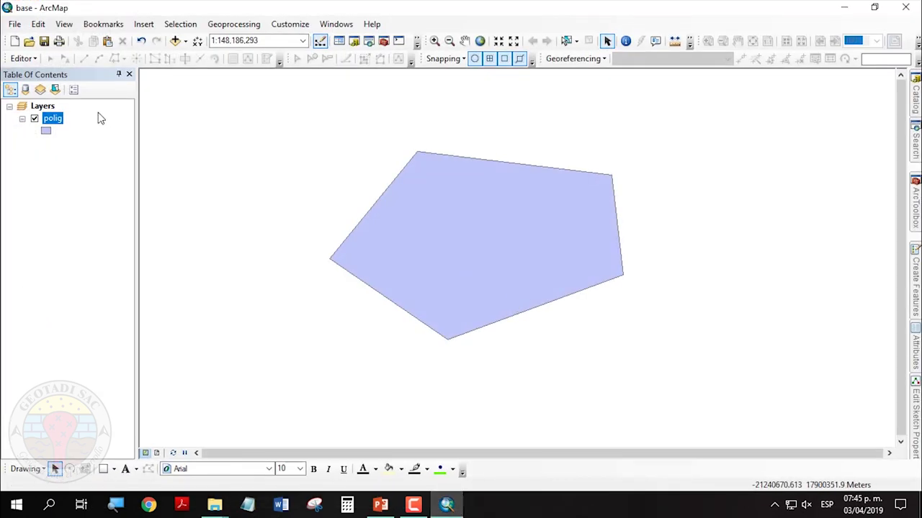
Enable storing relative pathnames to data sources in the base map document's properties.
left_click(15, 25)
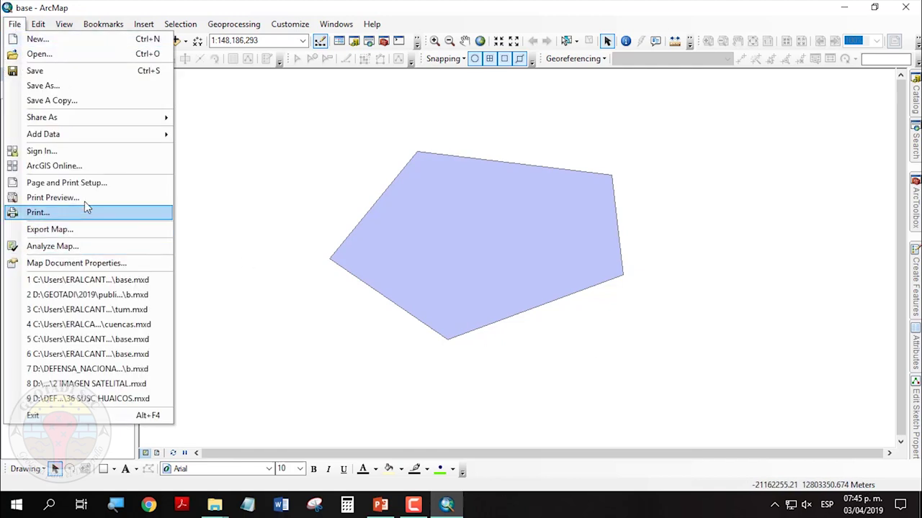
left_click(80, 265)
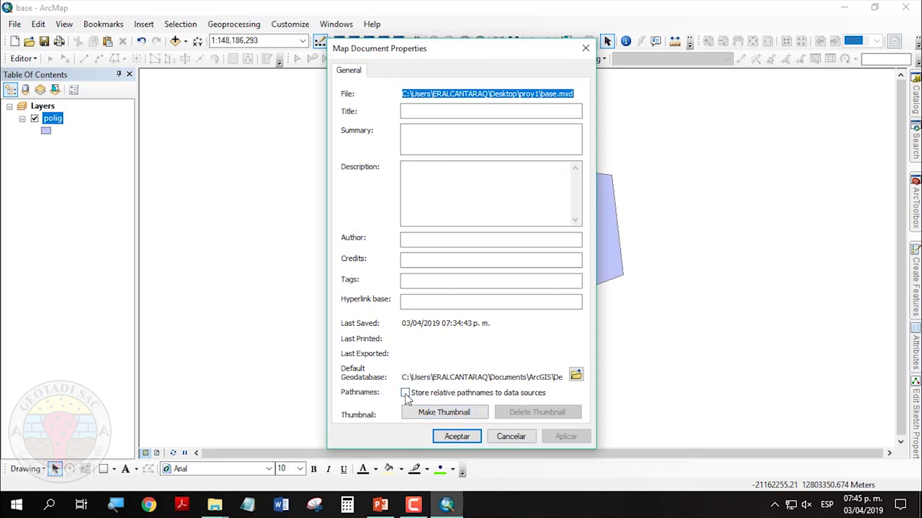
left_click(413, 396)
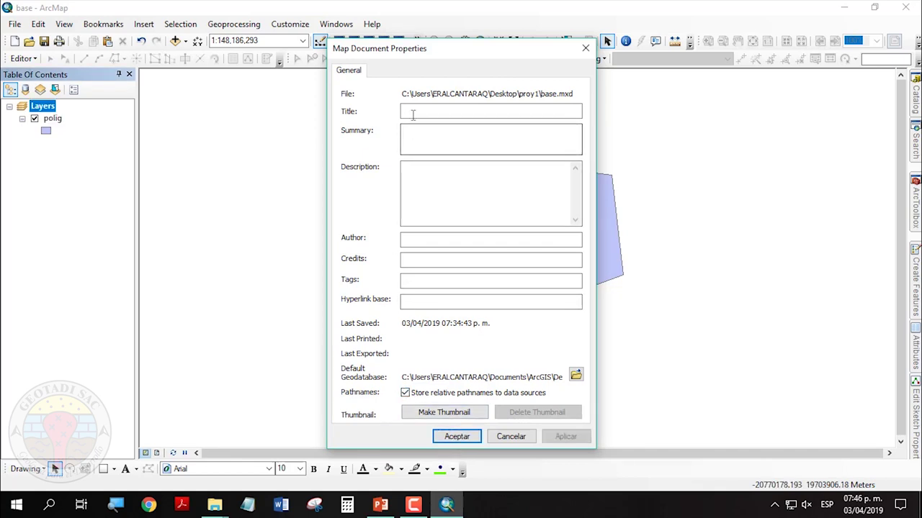
Review the map document's metadata fields: Title, Summary, Description, Author, Credits, Tags and Hyperlink base.
left_click(412, 111)
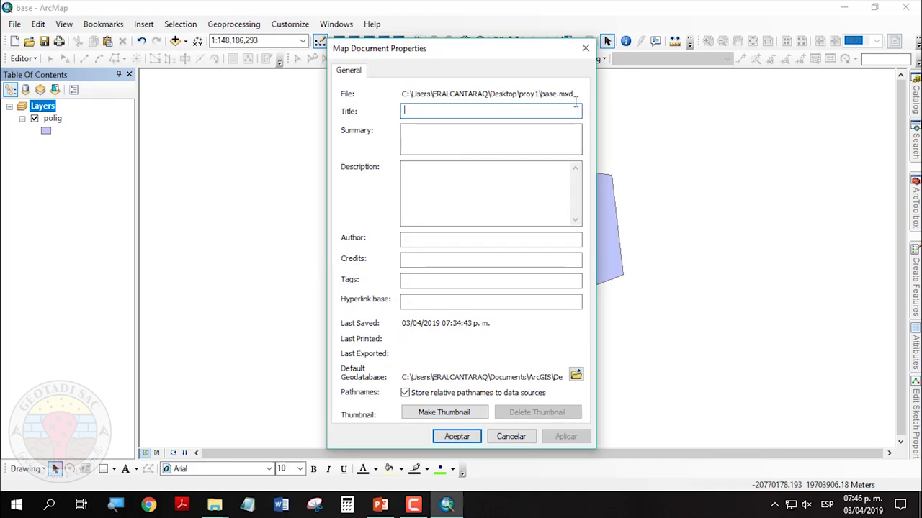
left_click(435, 130)
left_click(422, 181)
left_click(419, 242)
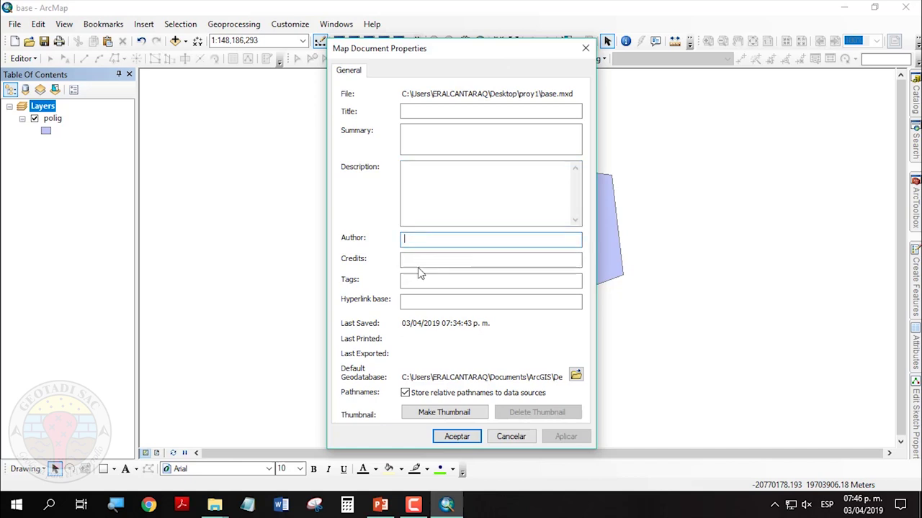
left_click(414, 263)
left_click(414, 282)
left_click(417, 302)
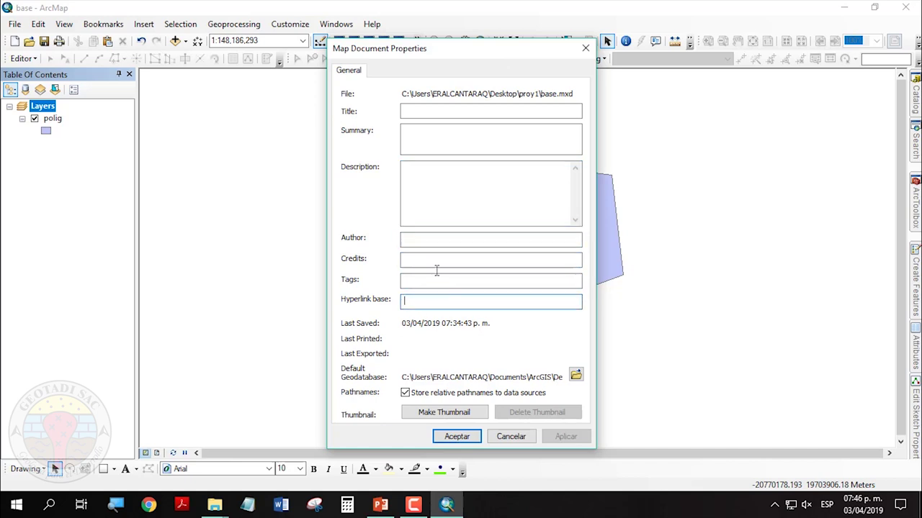
left_click(412, 111)
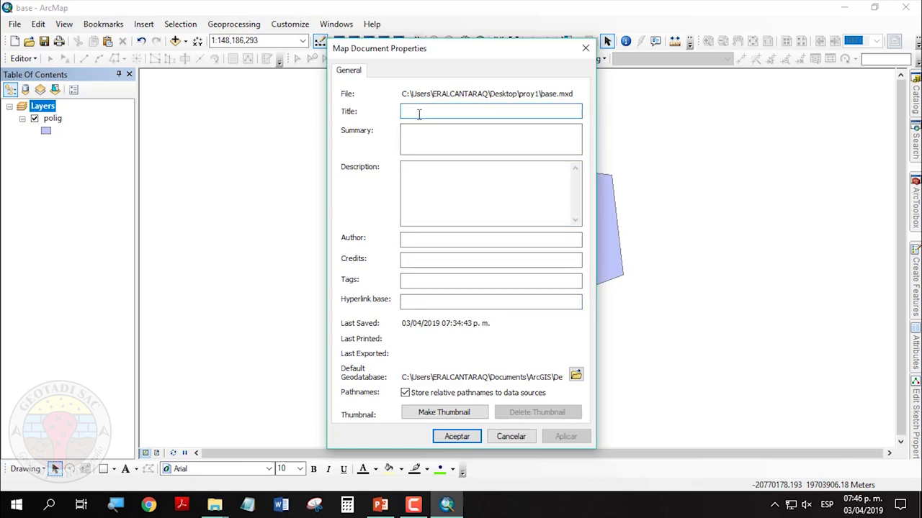
Reposition the Map Document Properties dialog, go through the fields from Summary to Hyperlink base again, and close it without entering metadata.
left_click_drag(504, 54, 482, 27)
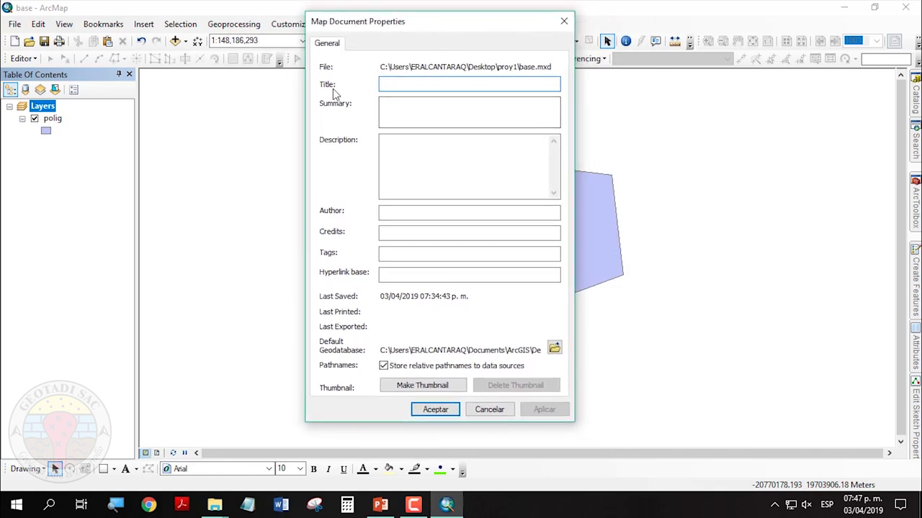
left_click(394, 105)
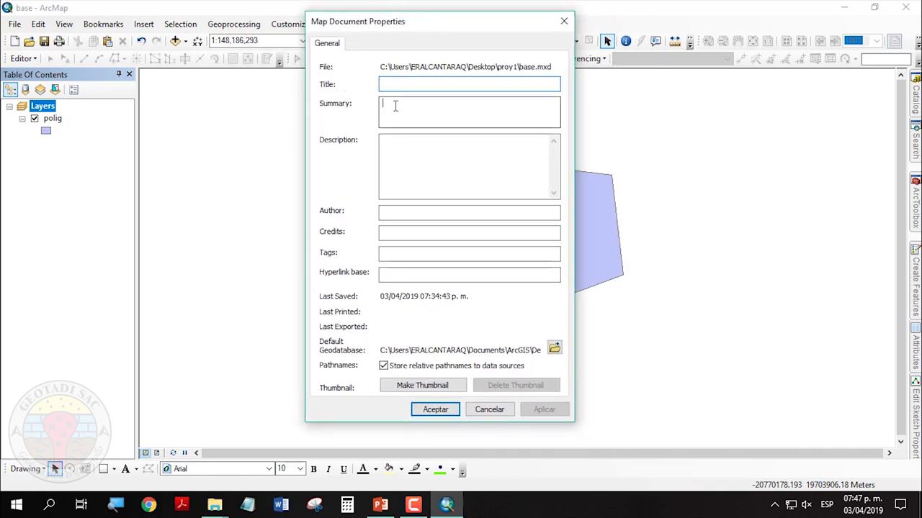
left_click(410, 161)
left_click(397, 211)
left_click(391, 234)
left_click(391, 257)
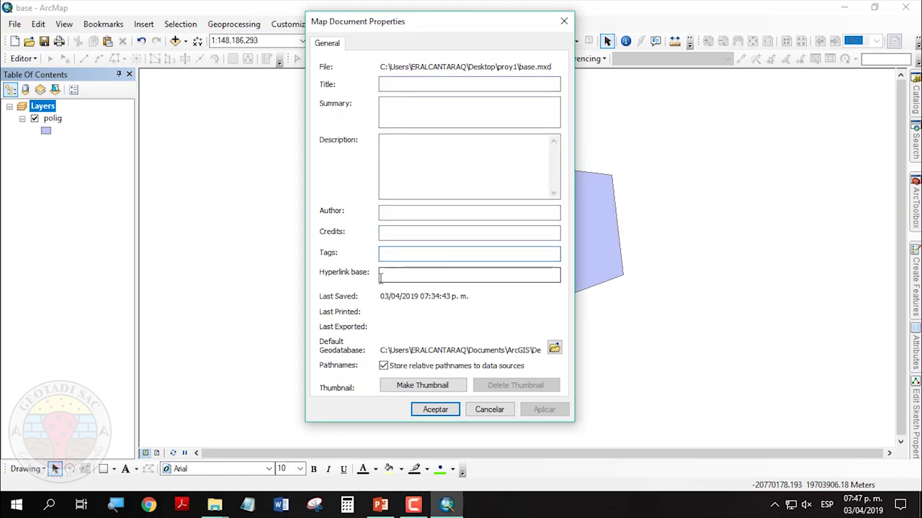
left_click(389, 275)
left_click(564, 21)
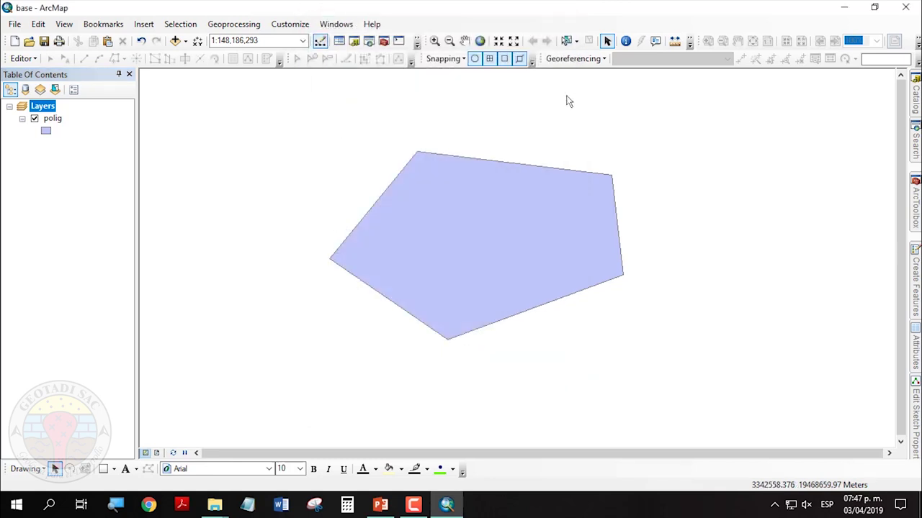